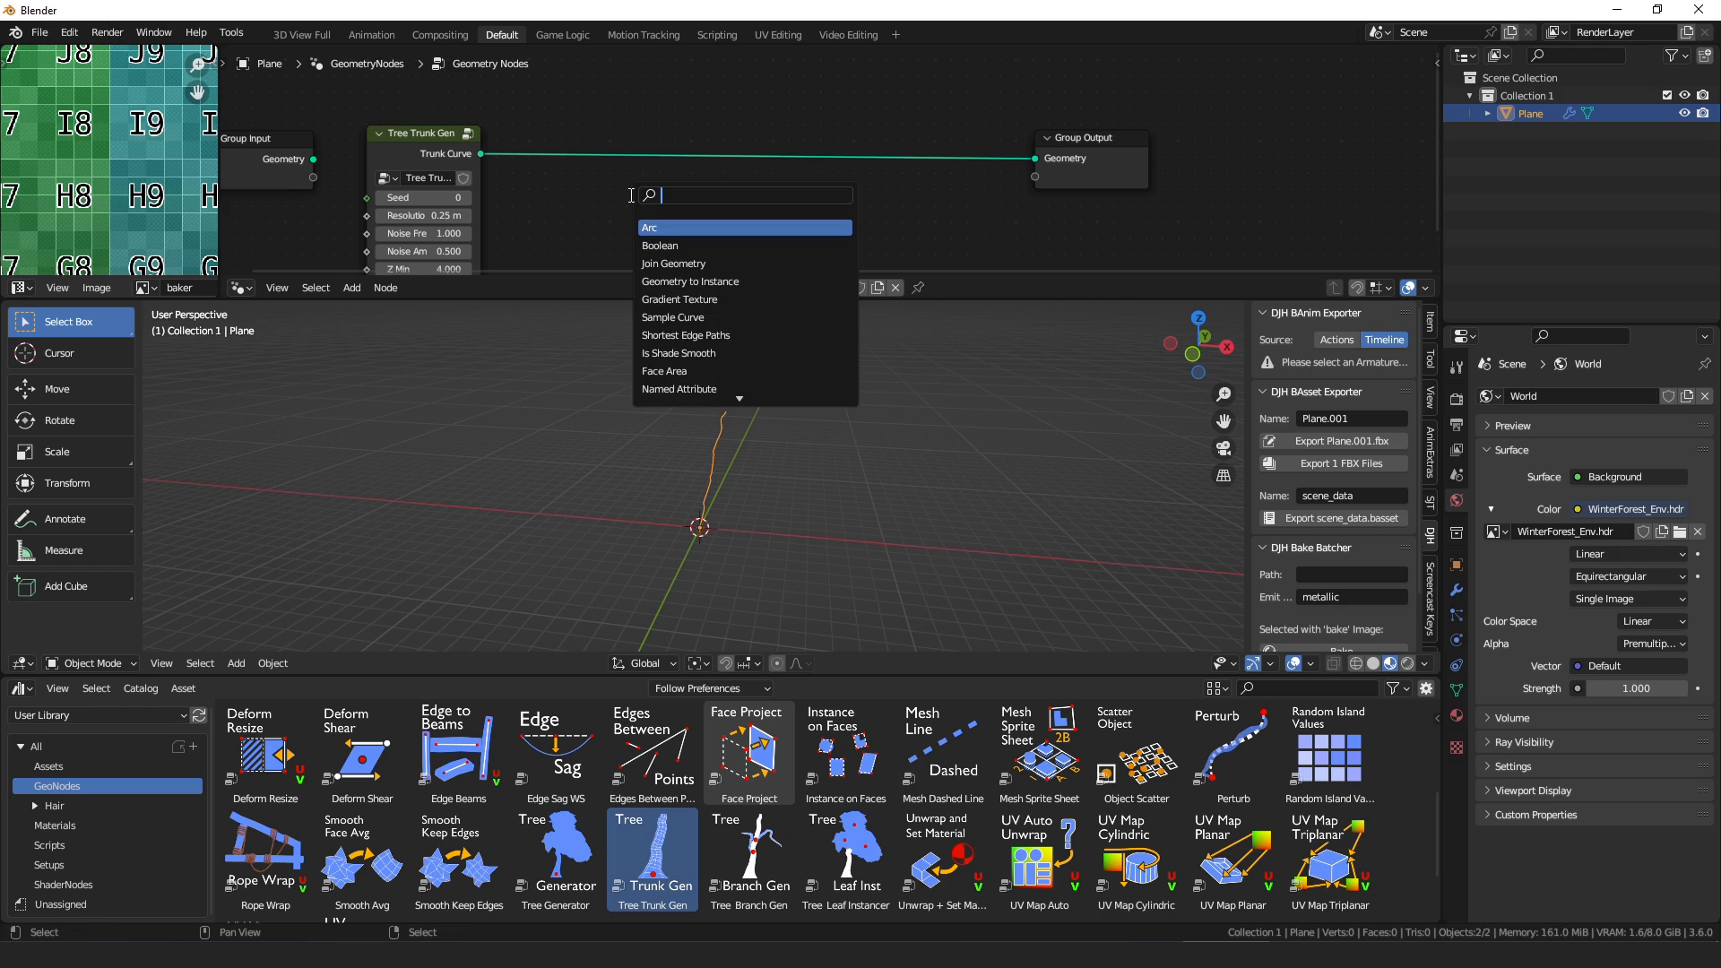
# - Insert a Curve Select Random node between the Tree Trunk Gen node and the Group Output
pyautogui.press('Return')
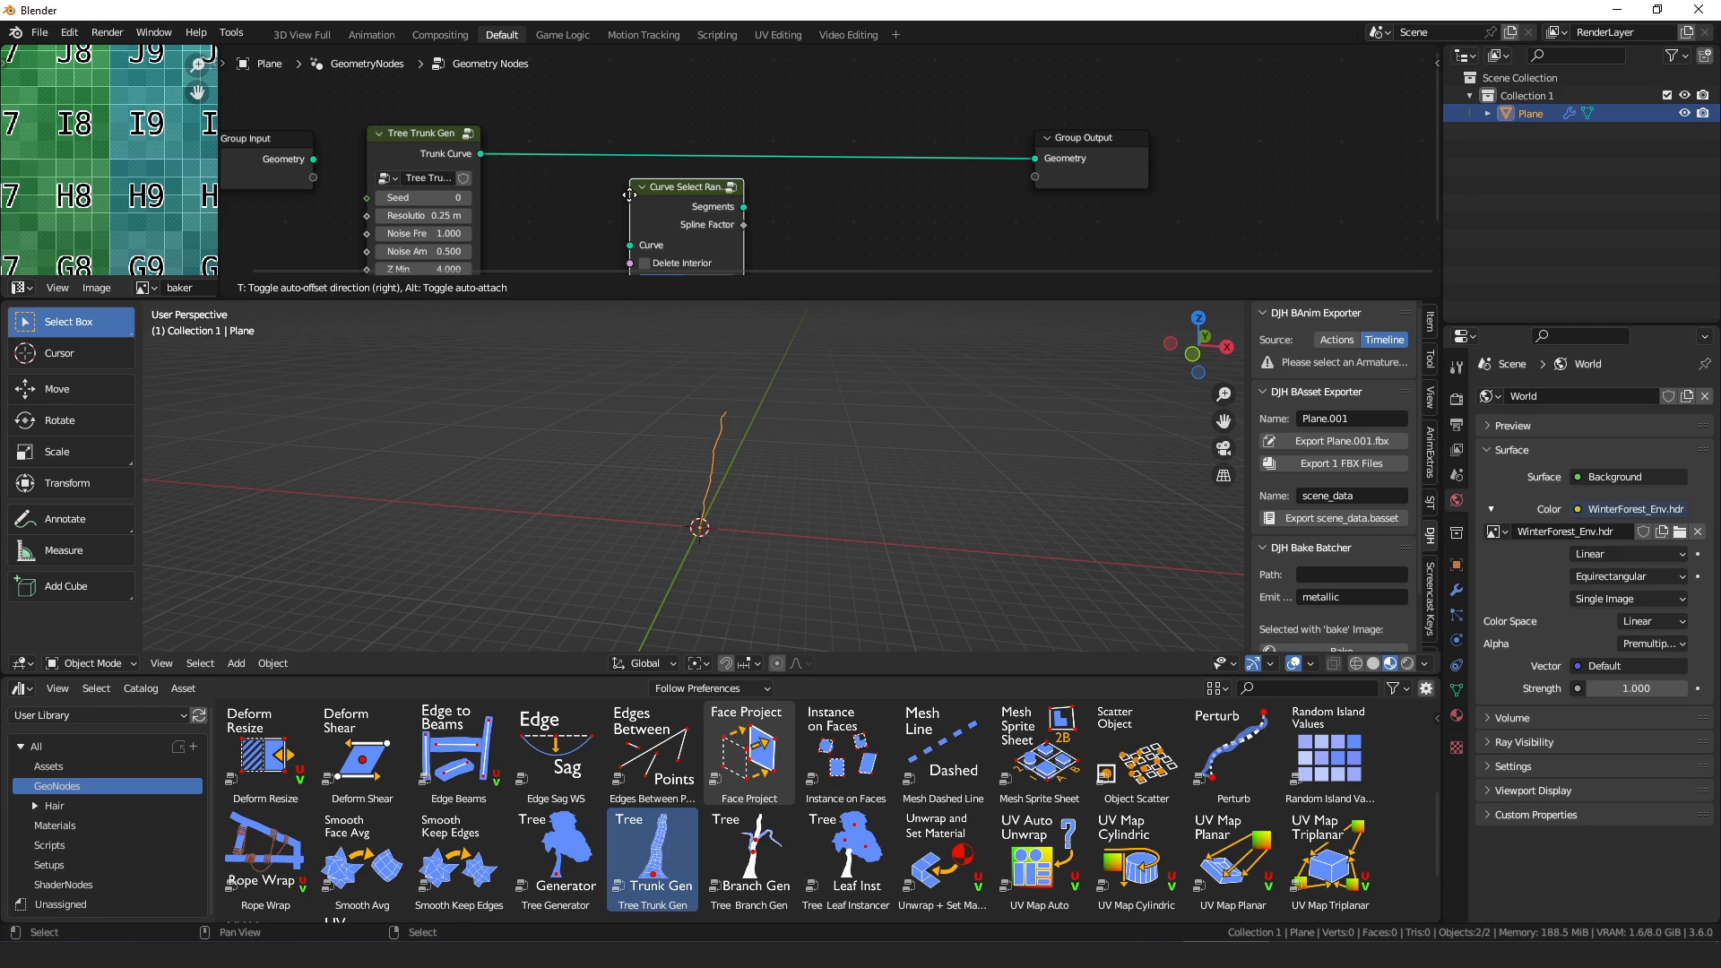
pyautogui.click(536, 113)
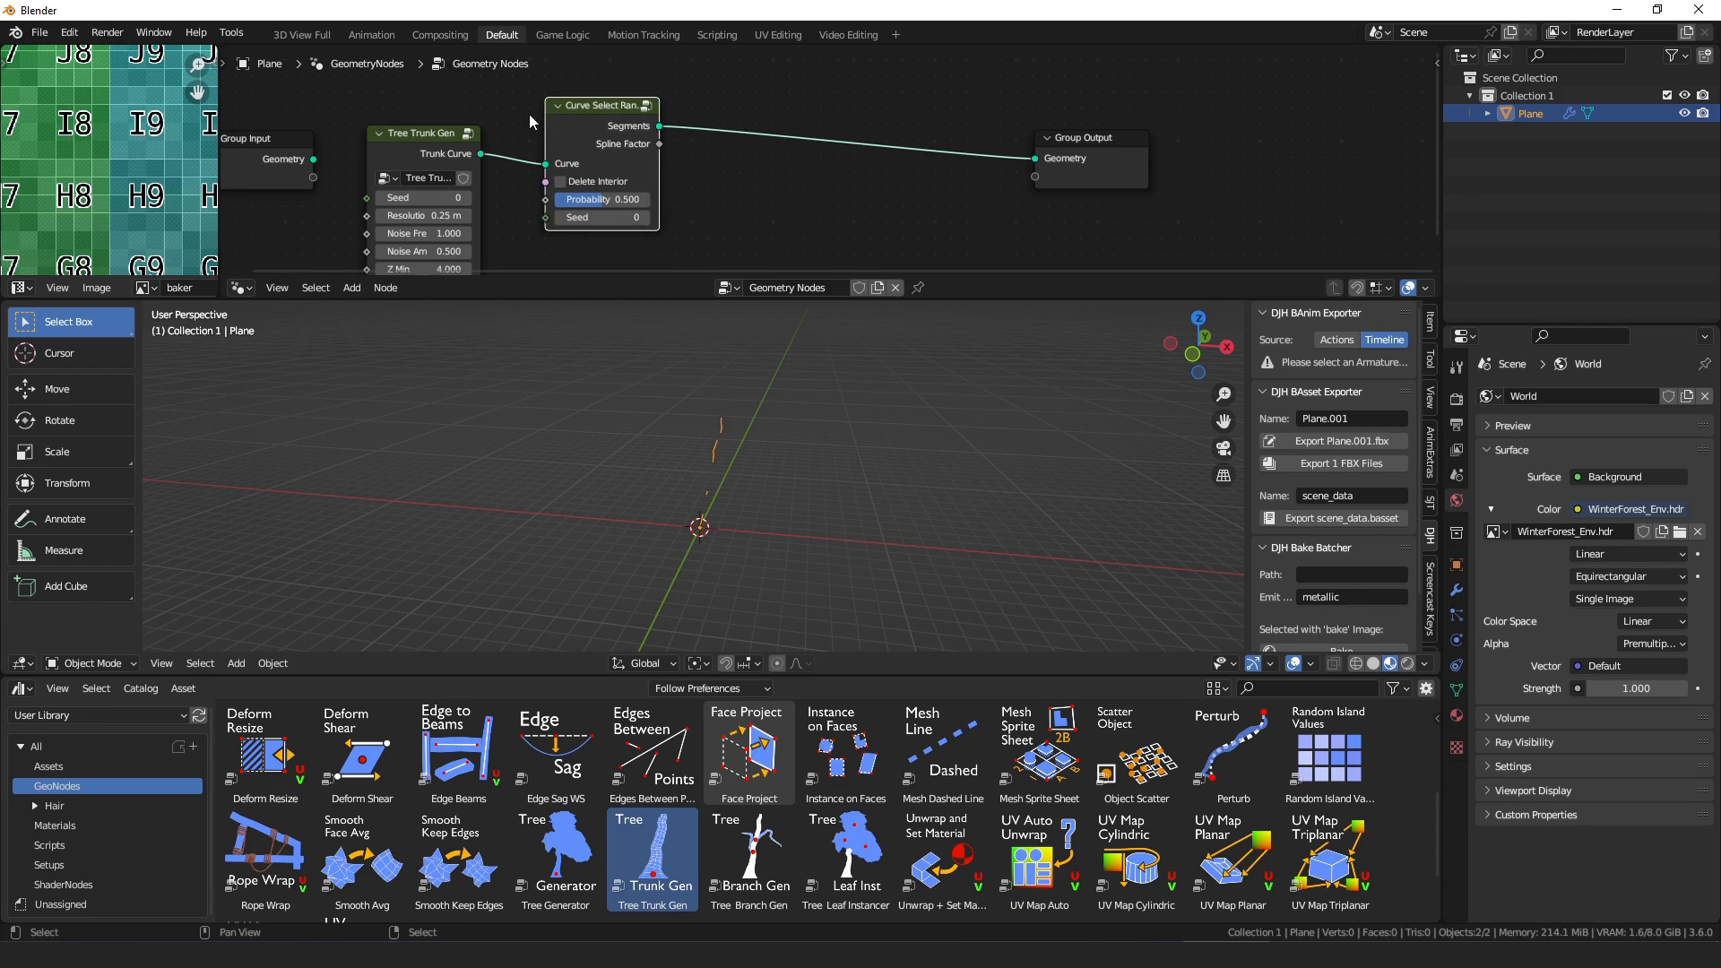
pyautogui.moveTo(584, 112); pyautogui.dragTo(559, 140)
pyautogui.click(790, 199)
# - Insert the Tree Branch Gen asset between the Curve Select Random node and the Group Output
pyautogui.moveTo(750, 851); pyautogui.dragTo(717, 134)
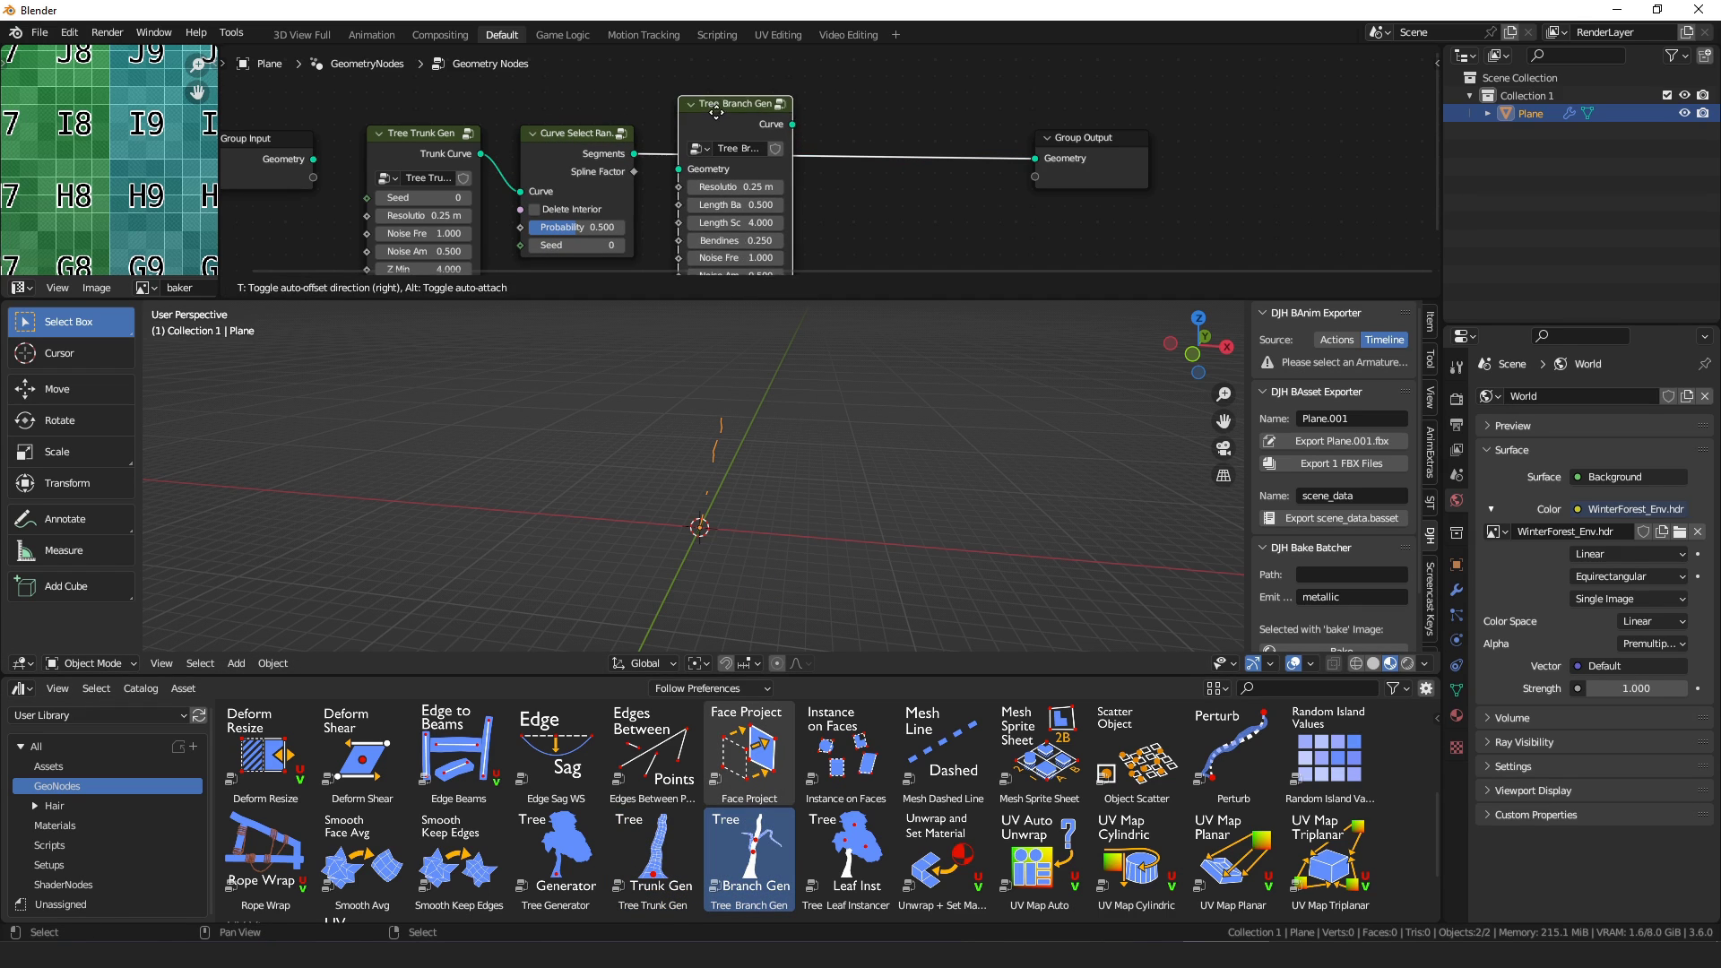
pyautogui.click(718, 114)
pyautogui.moveTo(807, 395); pyautogui.dragTo(756, 405, button='middle')
# - Combine the trunk curve with the generated branches through a Join Geometry node feeding the Group Output
pyautogui.moveTo(459, 198); pyautogui.dragTo(797, 85)
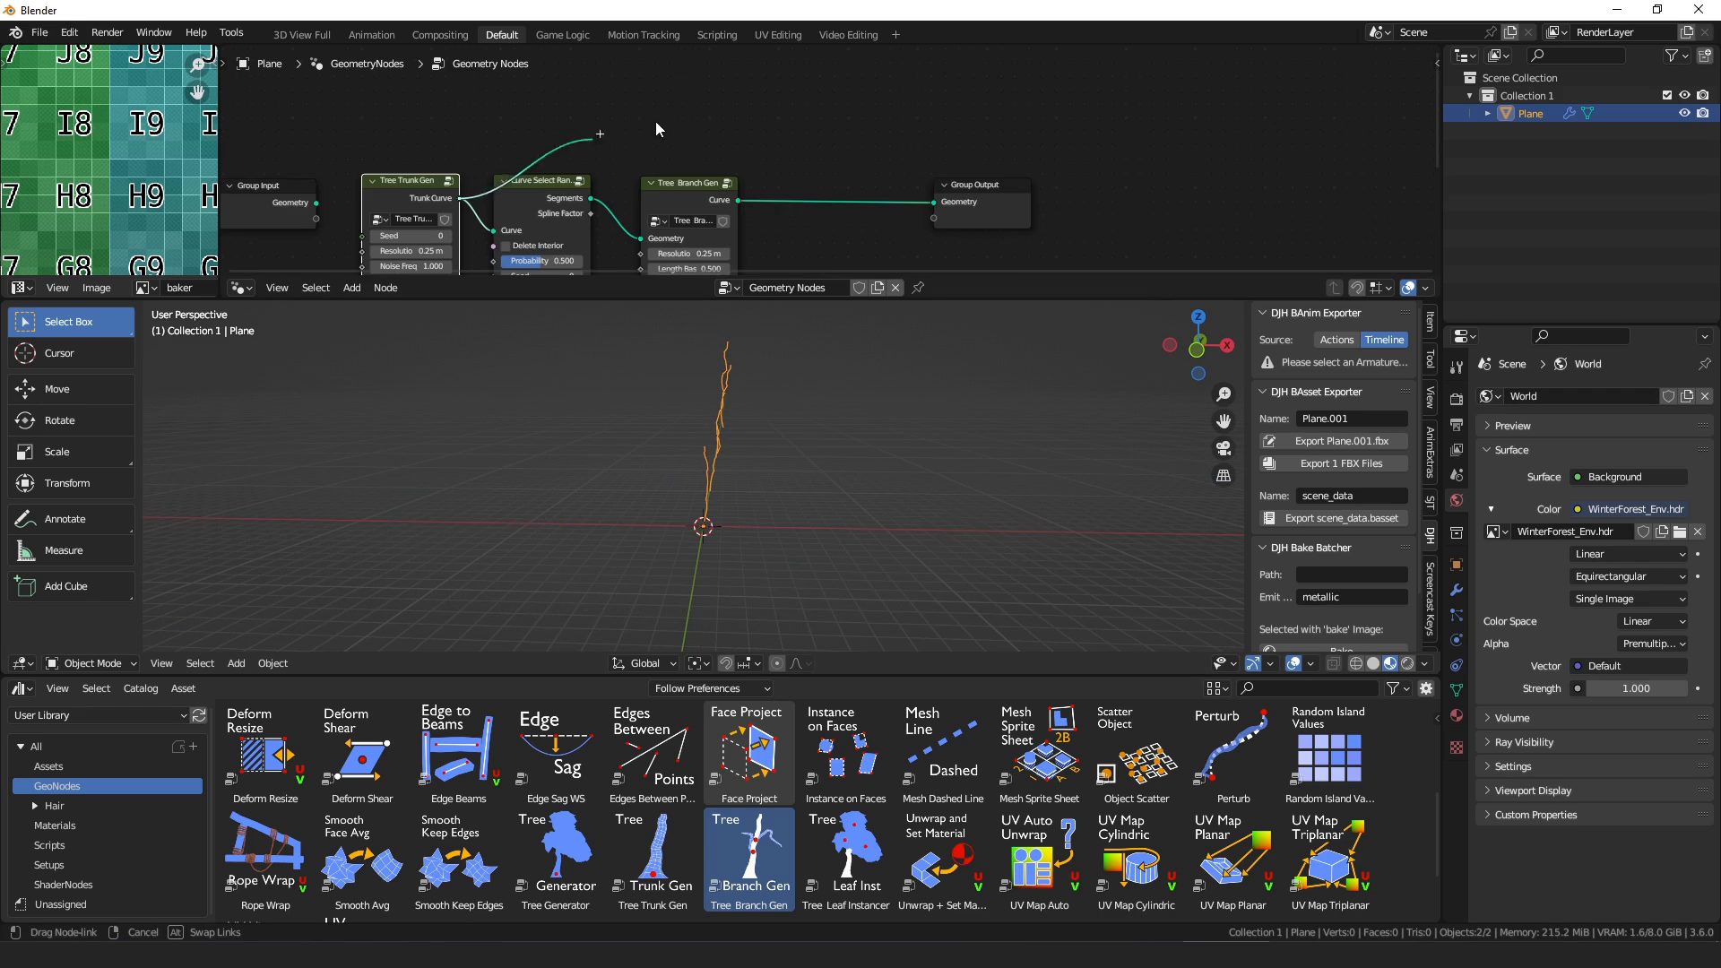
pyautogui.press('Return')
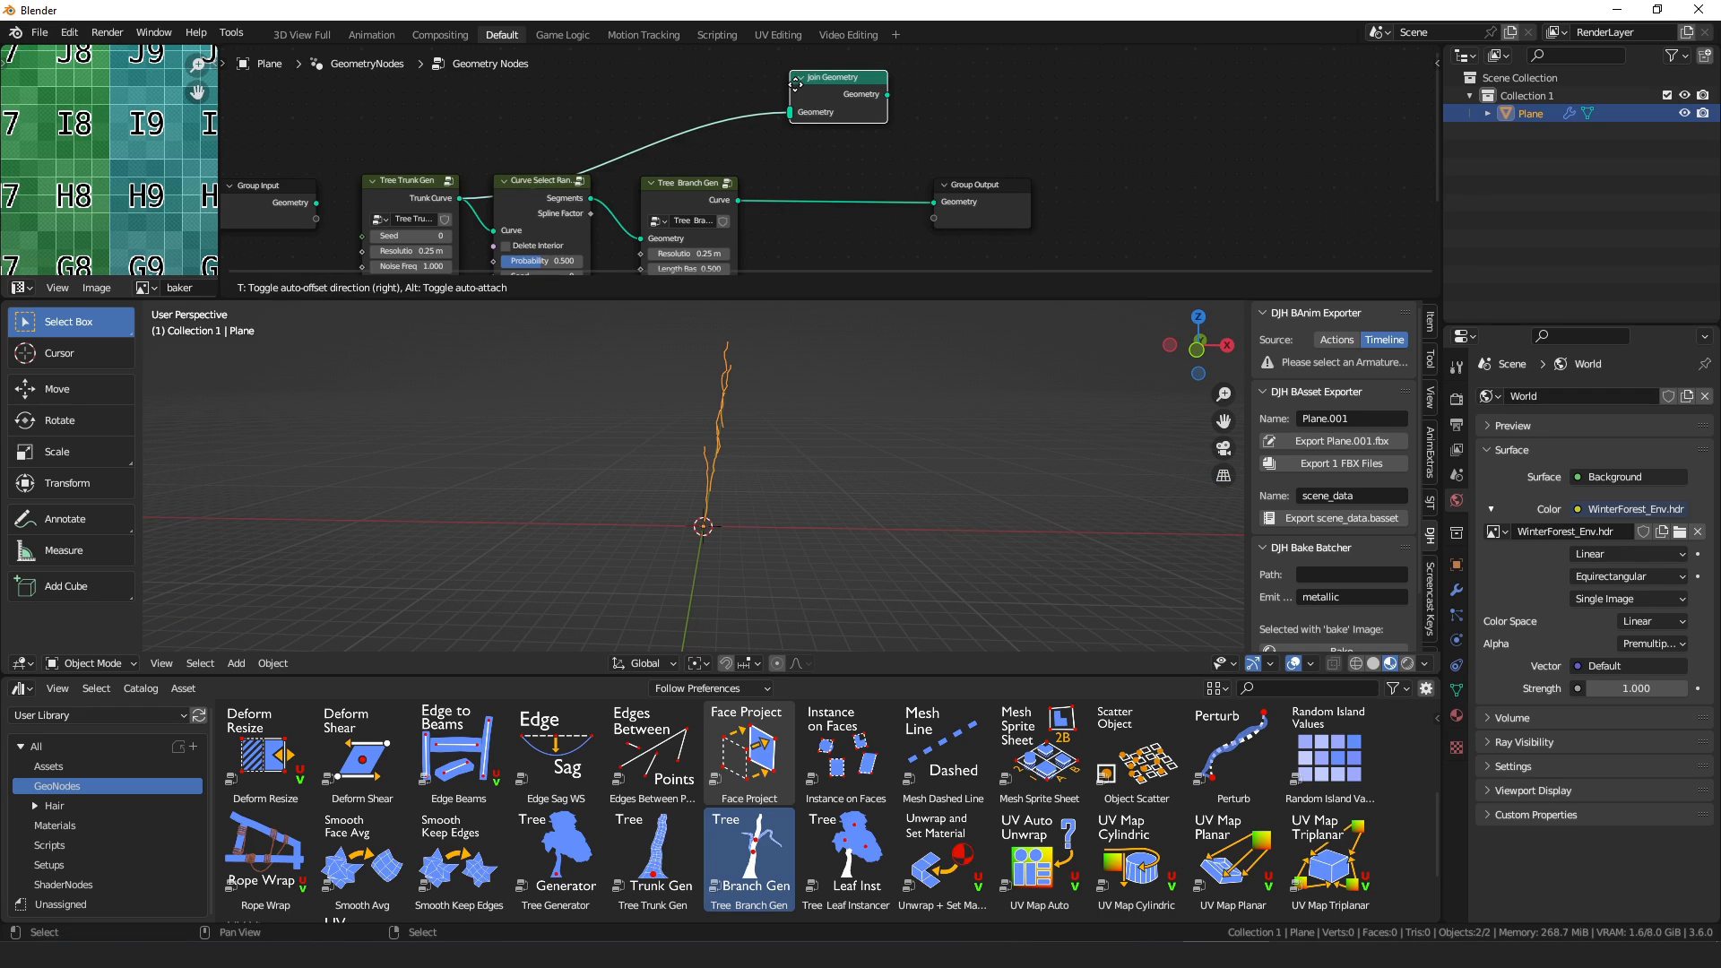
pyautogui.click(863, 101)
pyautogui.moveTo(736, 241); pyautogui.dragTo(727, 213, button='middle')
pyautogui.moveTo(831, 90); pyautogui.dragTo(1156, 123)
pyautogui.moveTo(1181, 135); pyautogui.dragTo(934, 134, button='middle')
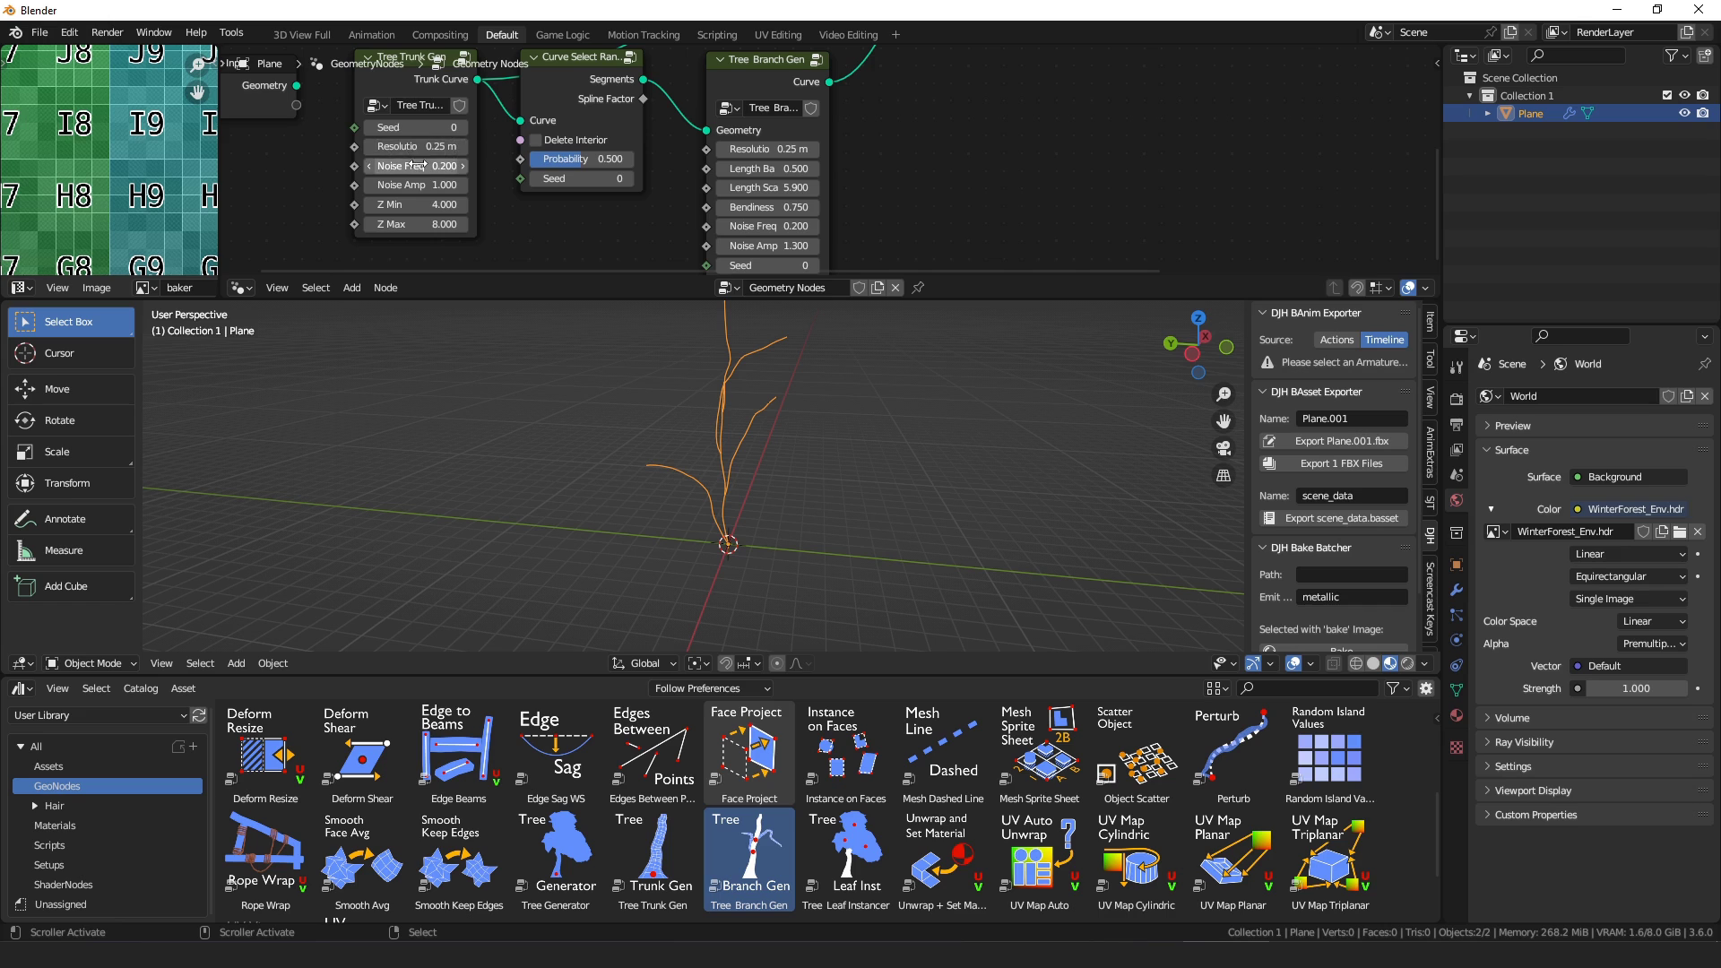
# - Insert Curve Quadratic Radius nodes on both the trunk and branch curves ahead of the Join Geometry node
pyautogui.moveTo(470, 149); pyautogui.dragTo(469, 174, button='middle')
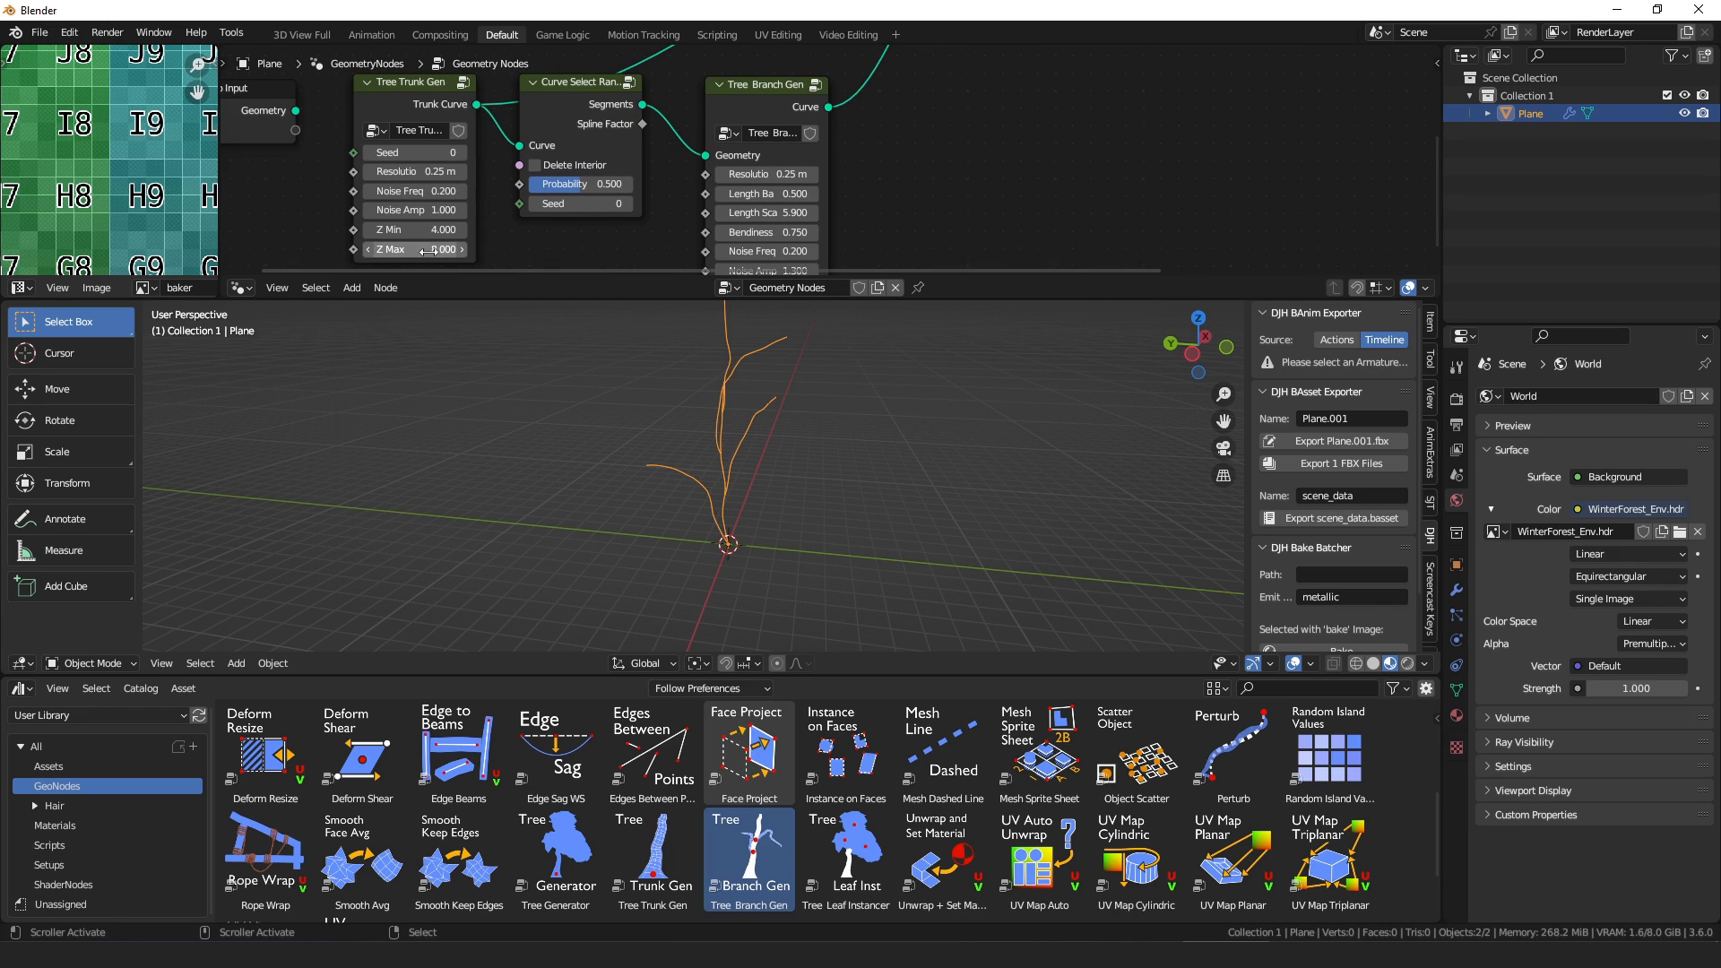
pyautogui.scroll(-2, 601, 397)
pyautogui.moveTo(726, 403); pyautogui.dragTo(690, 402, button='middle')
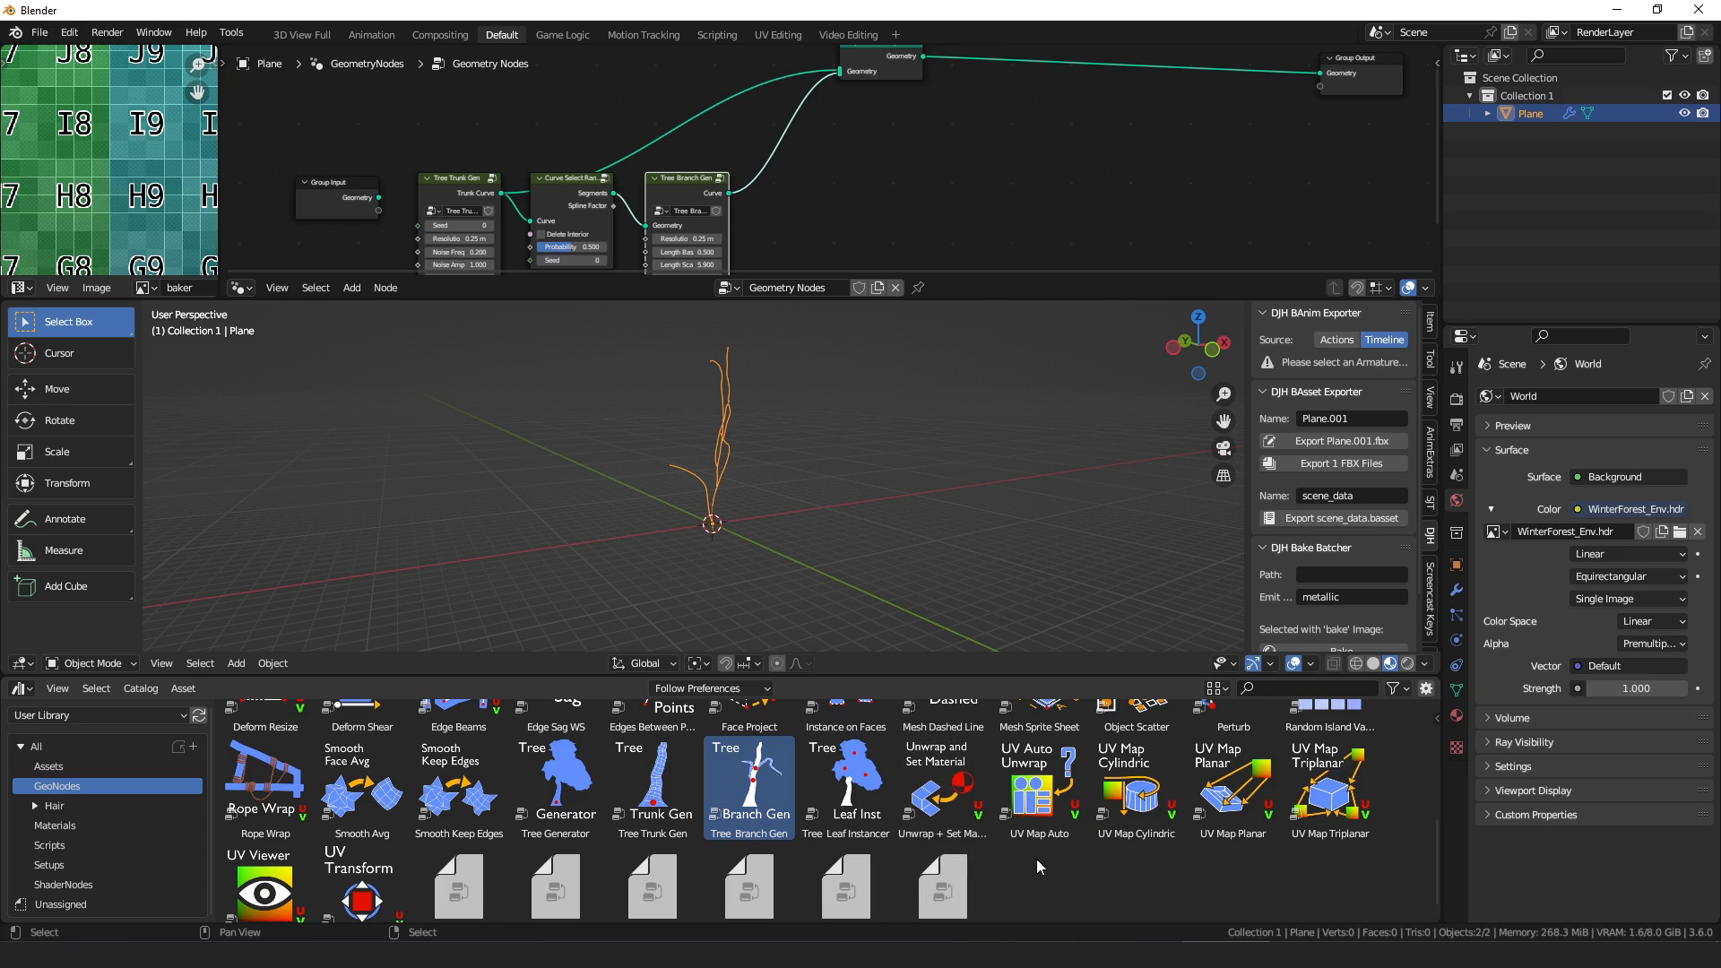
pyautogui.scroll(6, 1036, 859)
pyautogui.click(1138, 798)
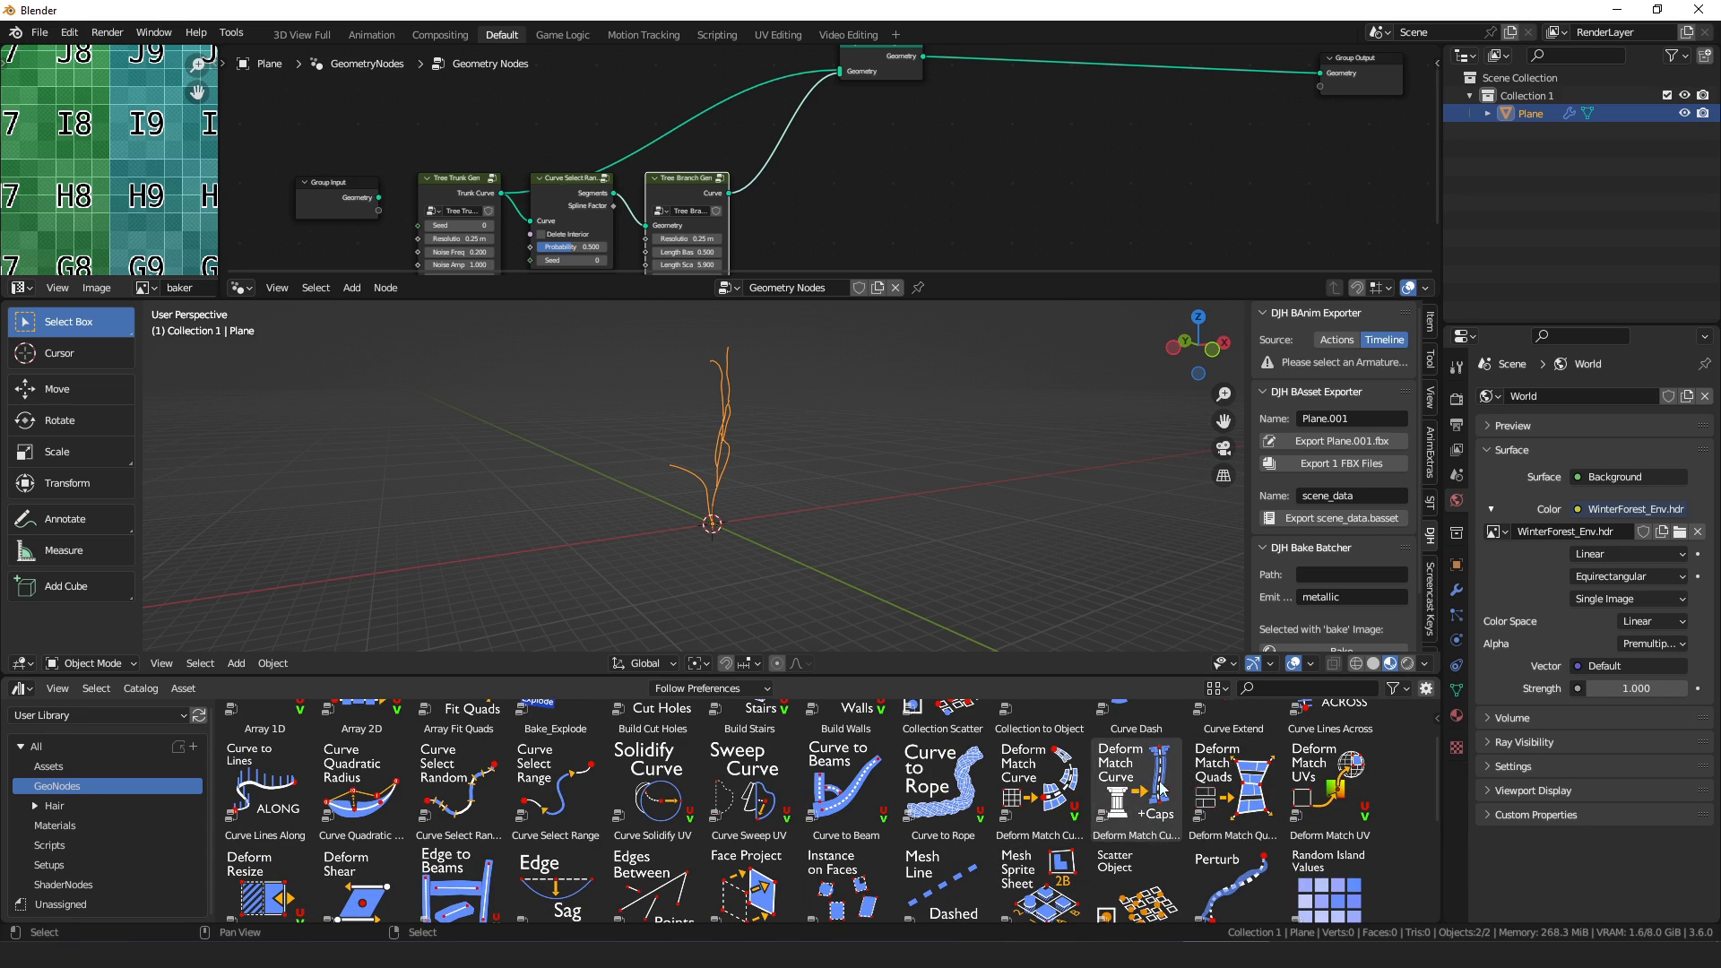
pyautogui.scroll(1, 1140, 800)
pyautogui.click(356, 866)
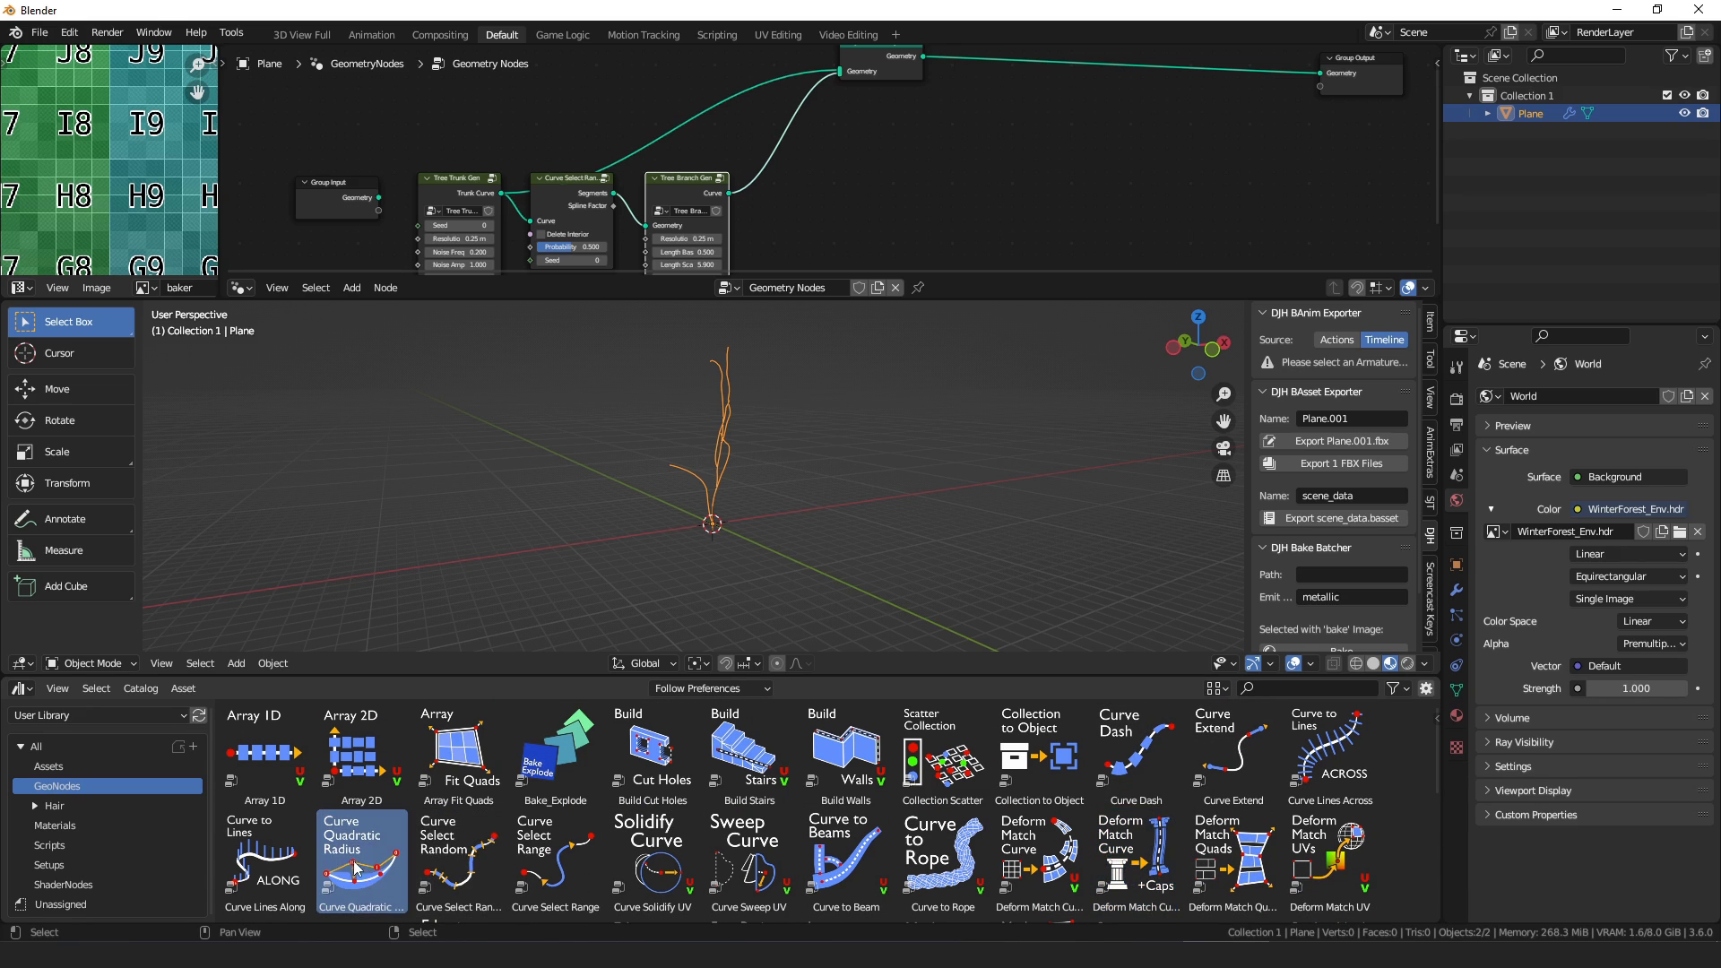
pyautogui.moveTo(386, 846); pyautogui.dragTo(683, 53)
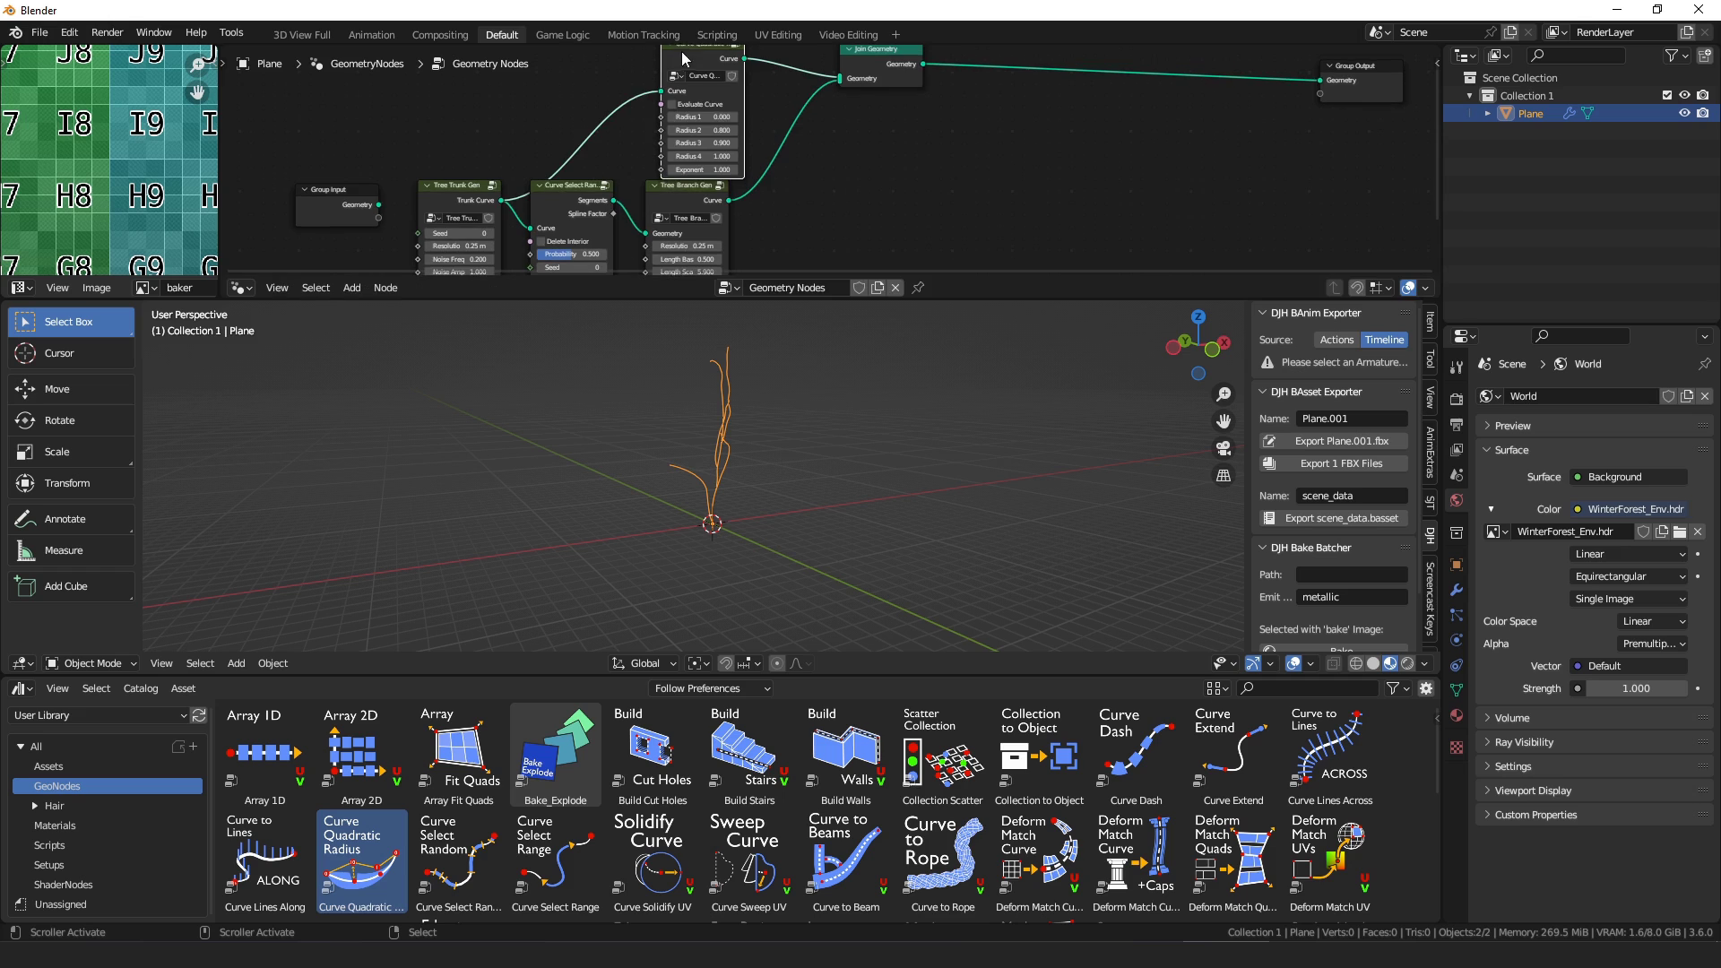
pyautogui.moveTo(725, 98); pyautogui.dragTo(757, 172, button='middle')
pyautogui.moveTo(757, 172); pyautogui.dragTo(634, 142)
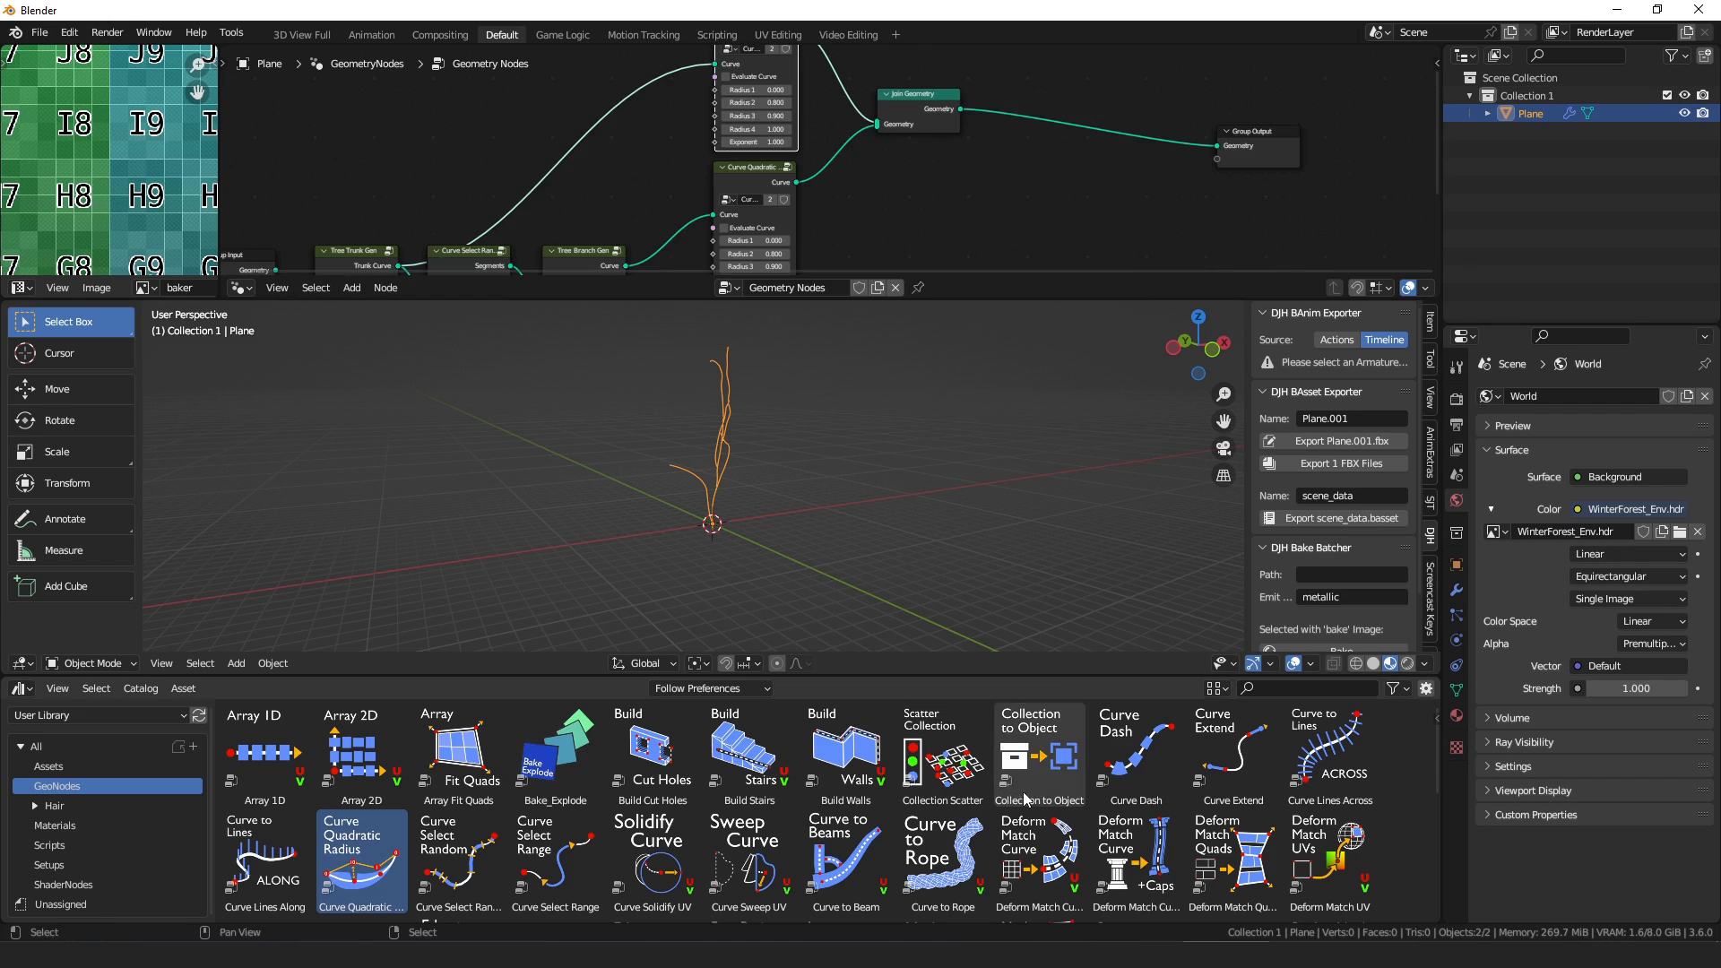
# - Insert the Curve Solidify UV asset between the Join Geometry node and the Group Output
pyautogui.click(1167, 864)
pyautogui.scroll(-2, 1163, 864)
pyautogui.scroll(-2, 986, 856)
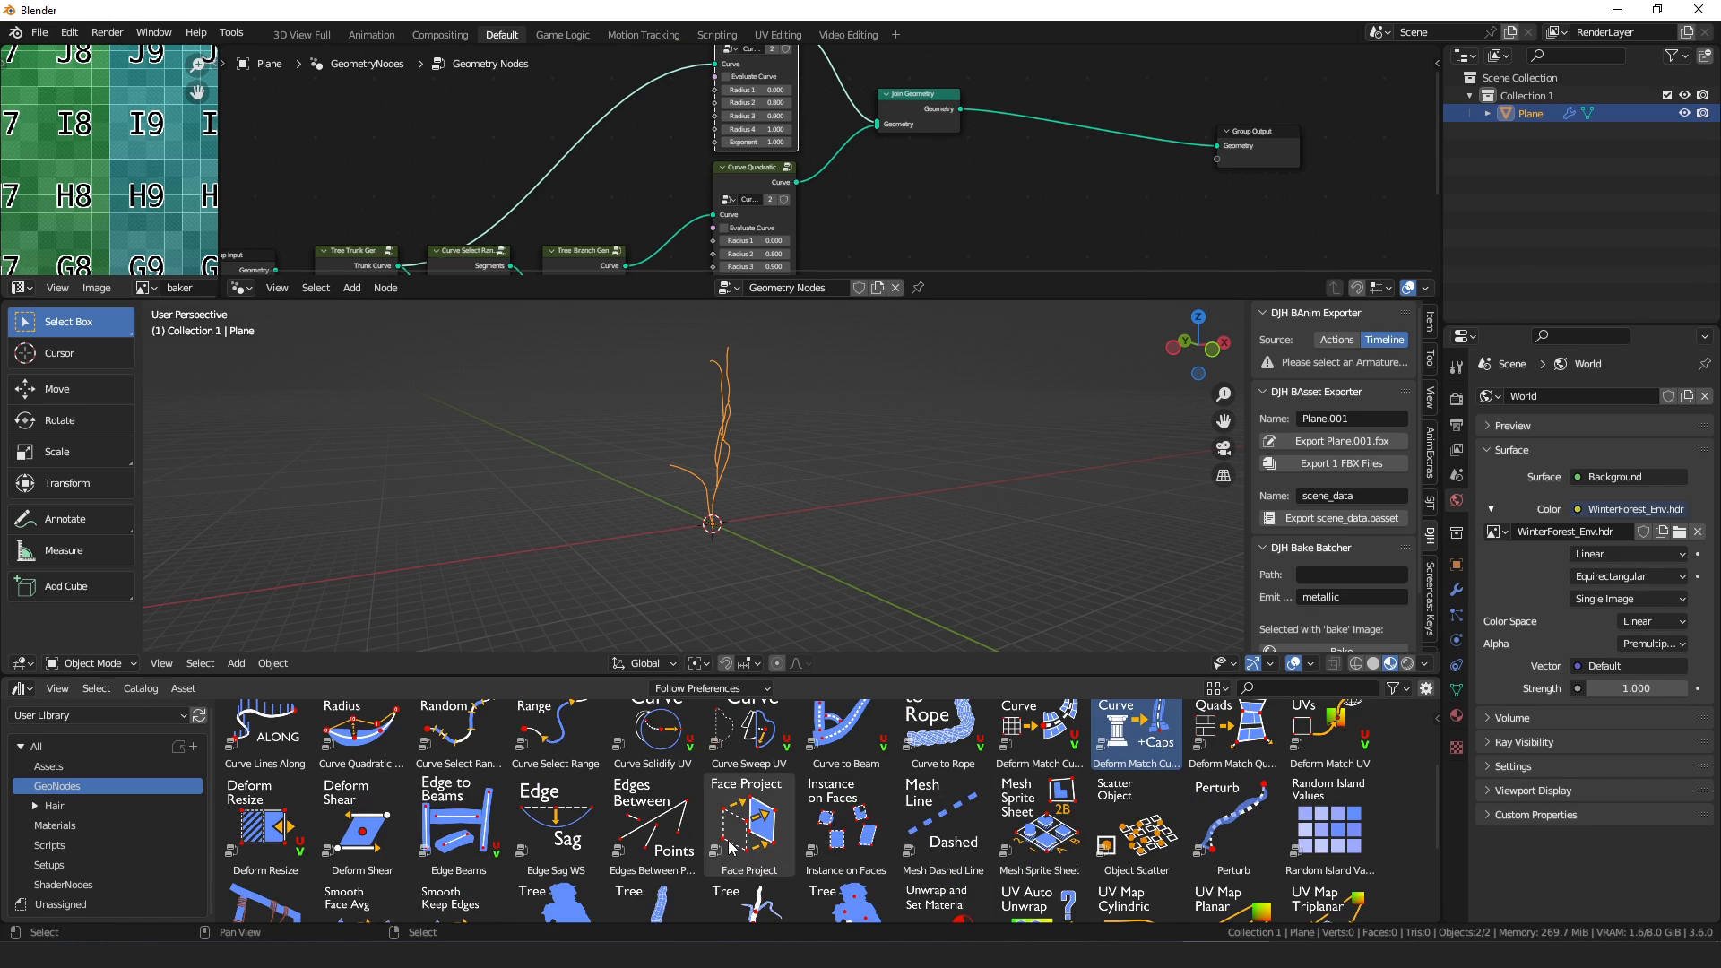
pyautogui.scroll(4, 737, 842)
pyautogui.moveTo(655, 851); pyautogui.dragTo(1027, 76)
pyautogui.moveTo(1270, 145); pyautogui.dragTo(1283, 93)
pyautogui.moveTo(1063, 80); pyautogui.dragTo(1082, 69)
pyautogui.scroll(3, 861, 417)
pyautogui.moveTo(861, 466); pyautogui.dragTo(985, 486, button='middle')
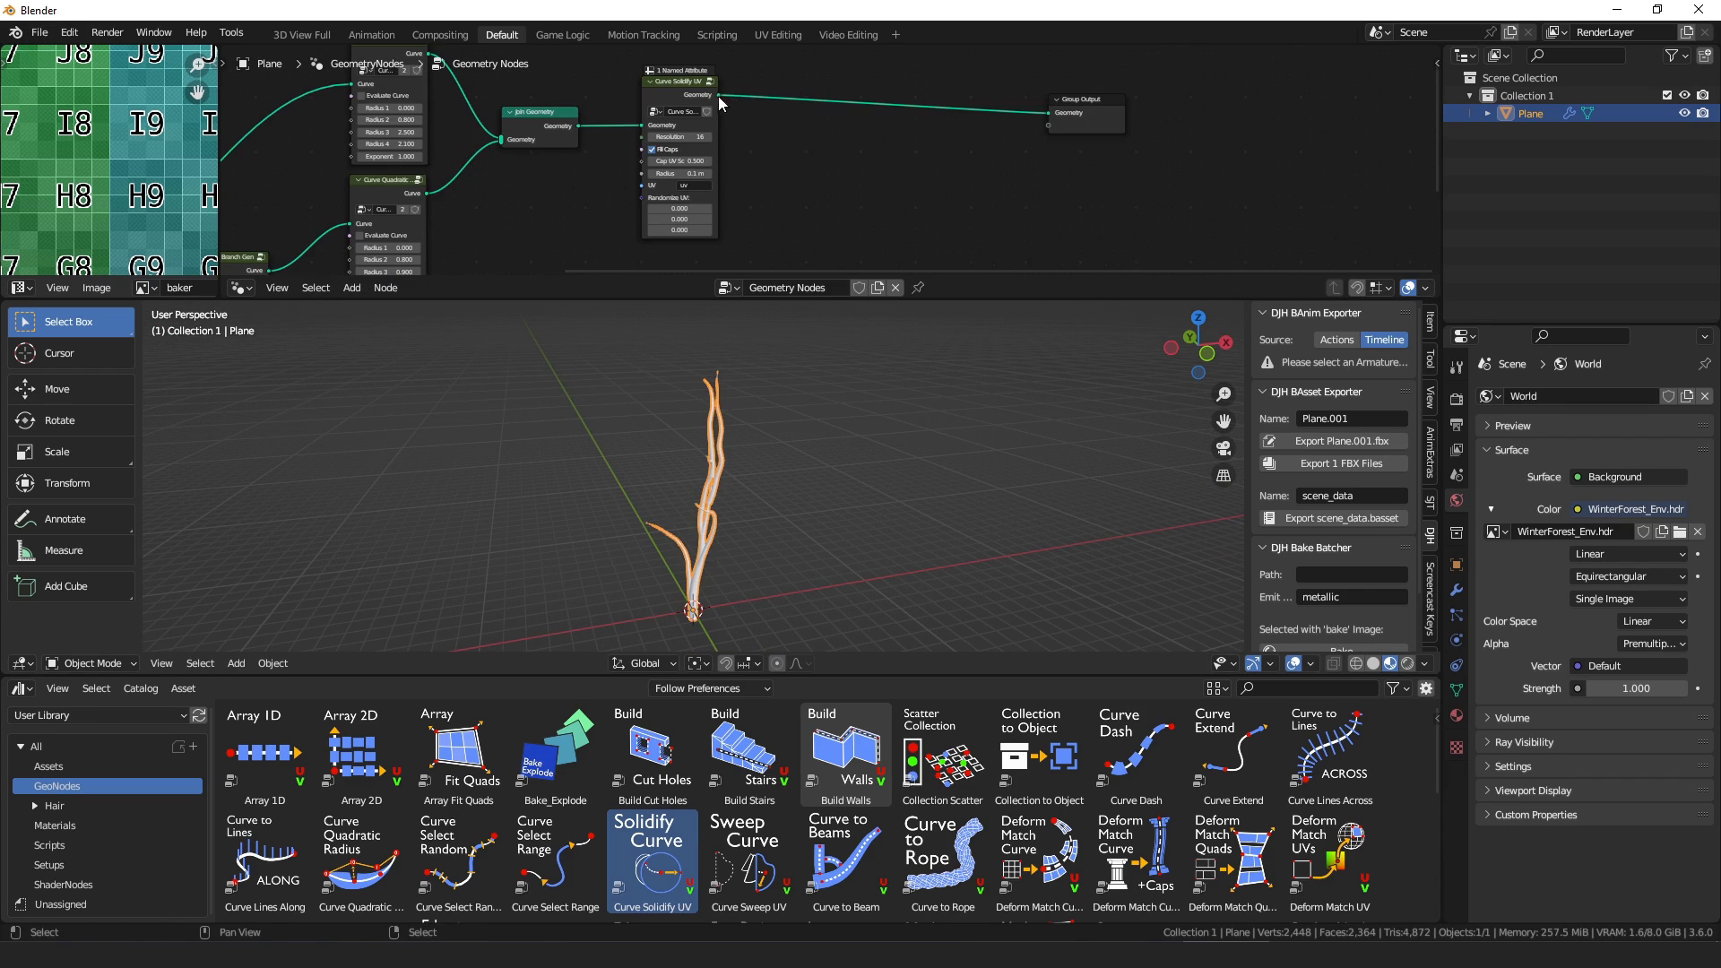
# - Insert a Set Material node after Curve Solidify UV and assign the material named Material to the tree
pyautogui.moveTo(718, 95); pyautogui.dragTo(863, 147)
pyautogui.write('set ma')
pyautogui.press('Return')
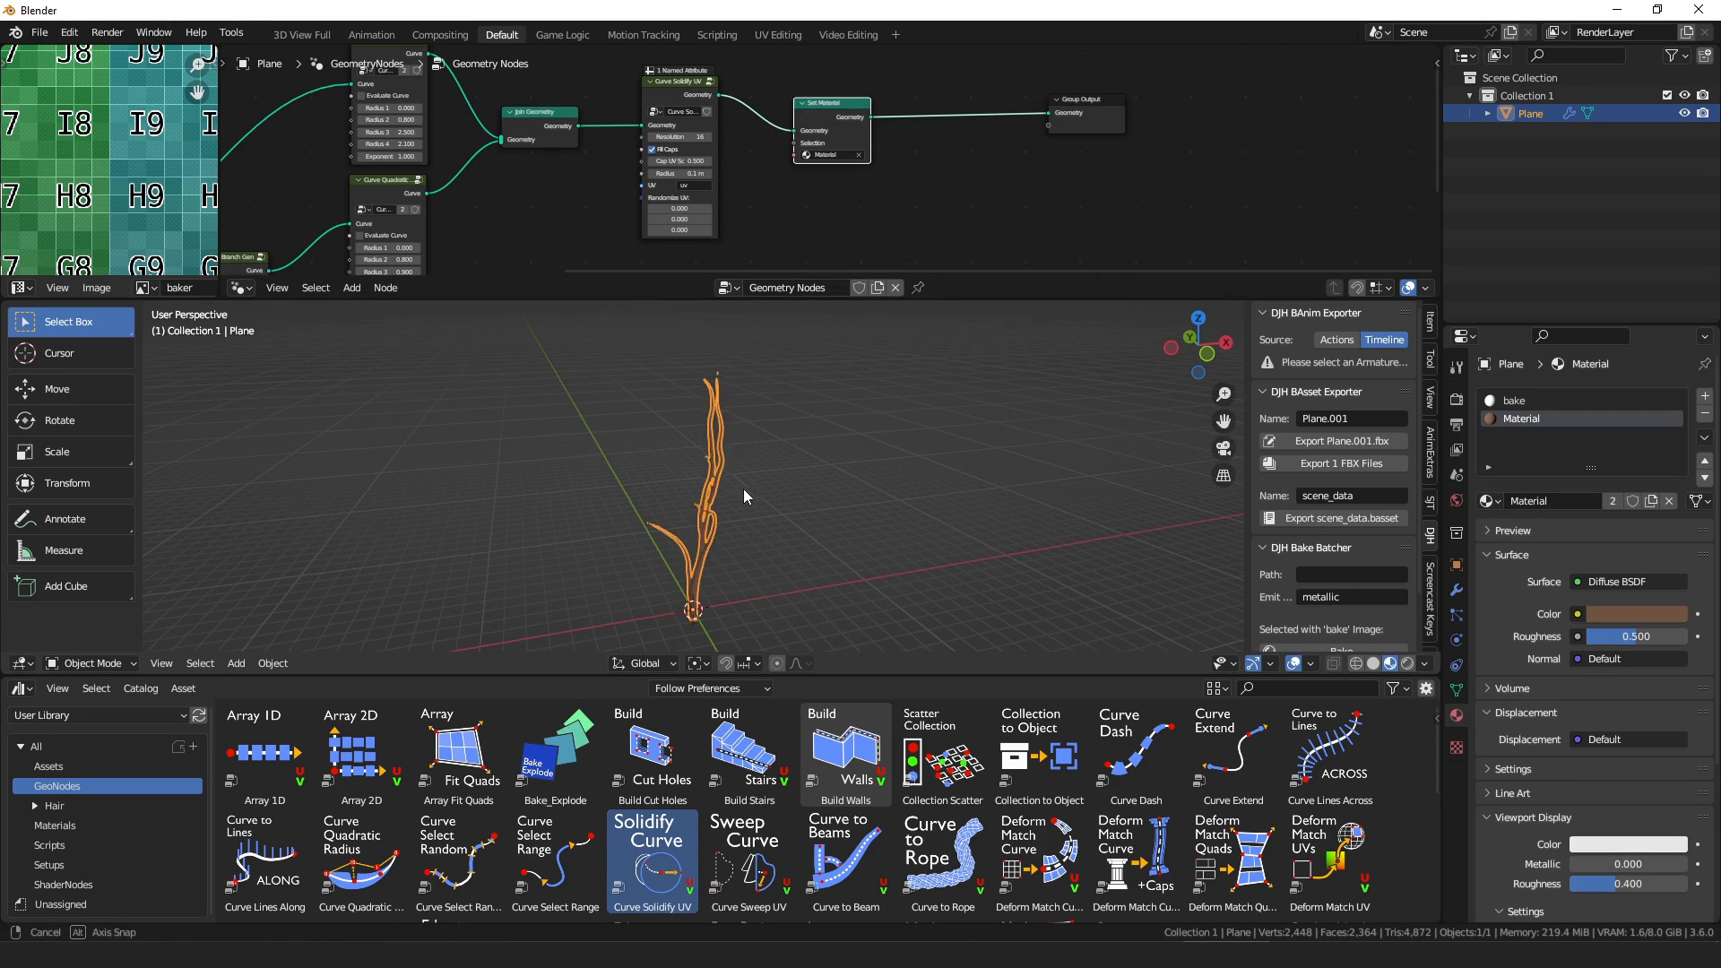
pyautogui.hotkey('alt', 'a')
pyautogui.scroll(2, 744, 488)
pyautogui.moveTo(735, 499); pyautogui.dragTo(681, 476, button='middle')
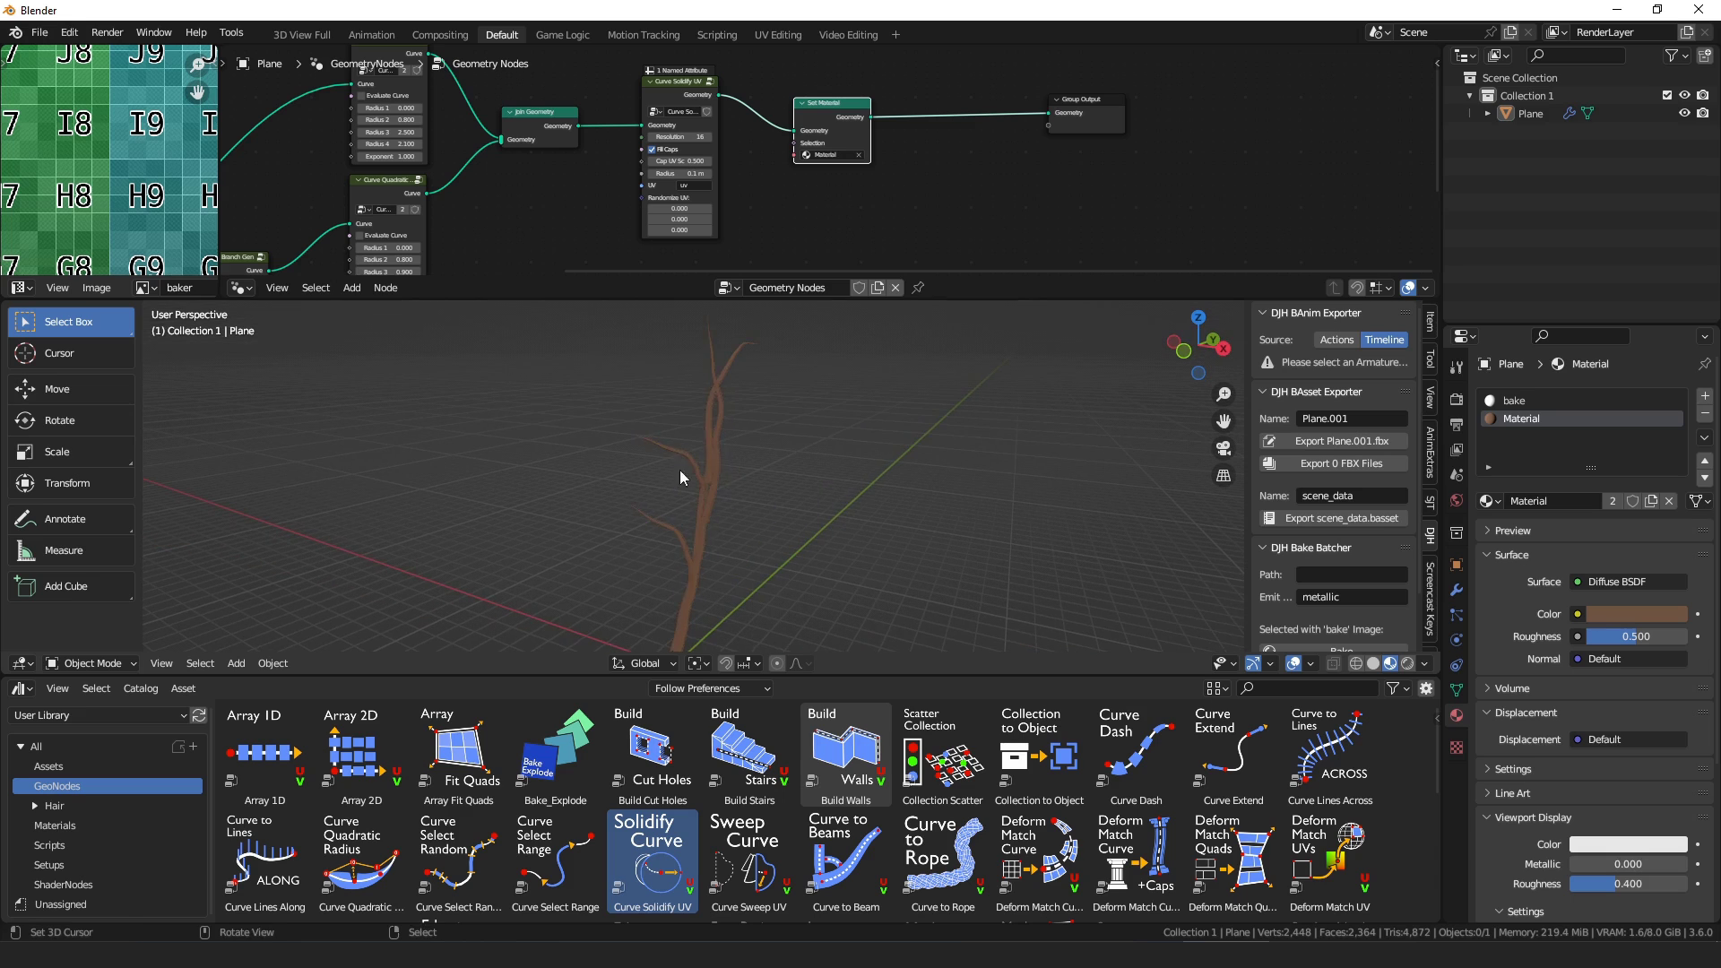
# - Reselect the tree and insert the Curve Select Range asset between Tree Trunk Gen and Curve Select Random
pyautogui.rightClick(708, 469)
pyautogui.scroll(-5, 883, 176)
pyautogui.moveTo(619, 260); pyautogui.dragTo(734, 156, button='middle')
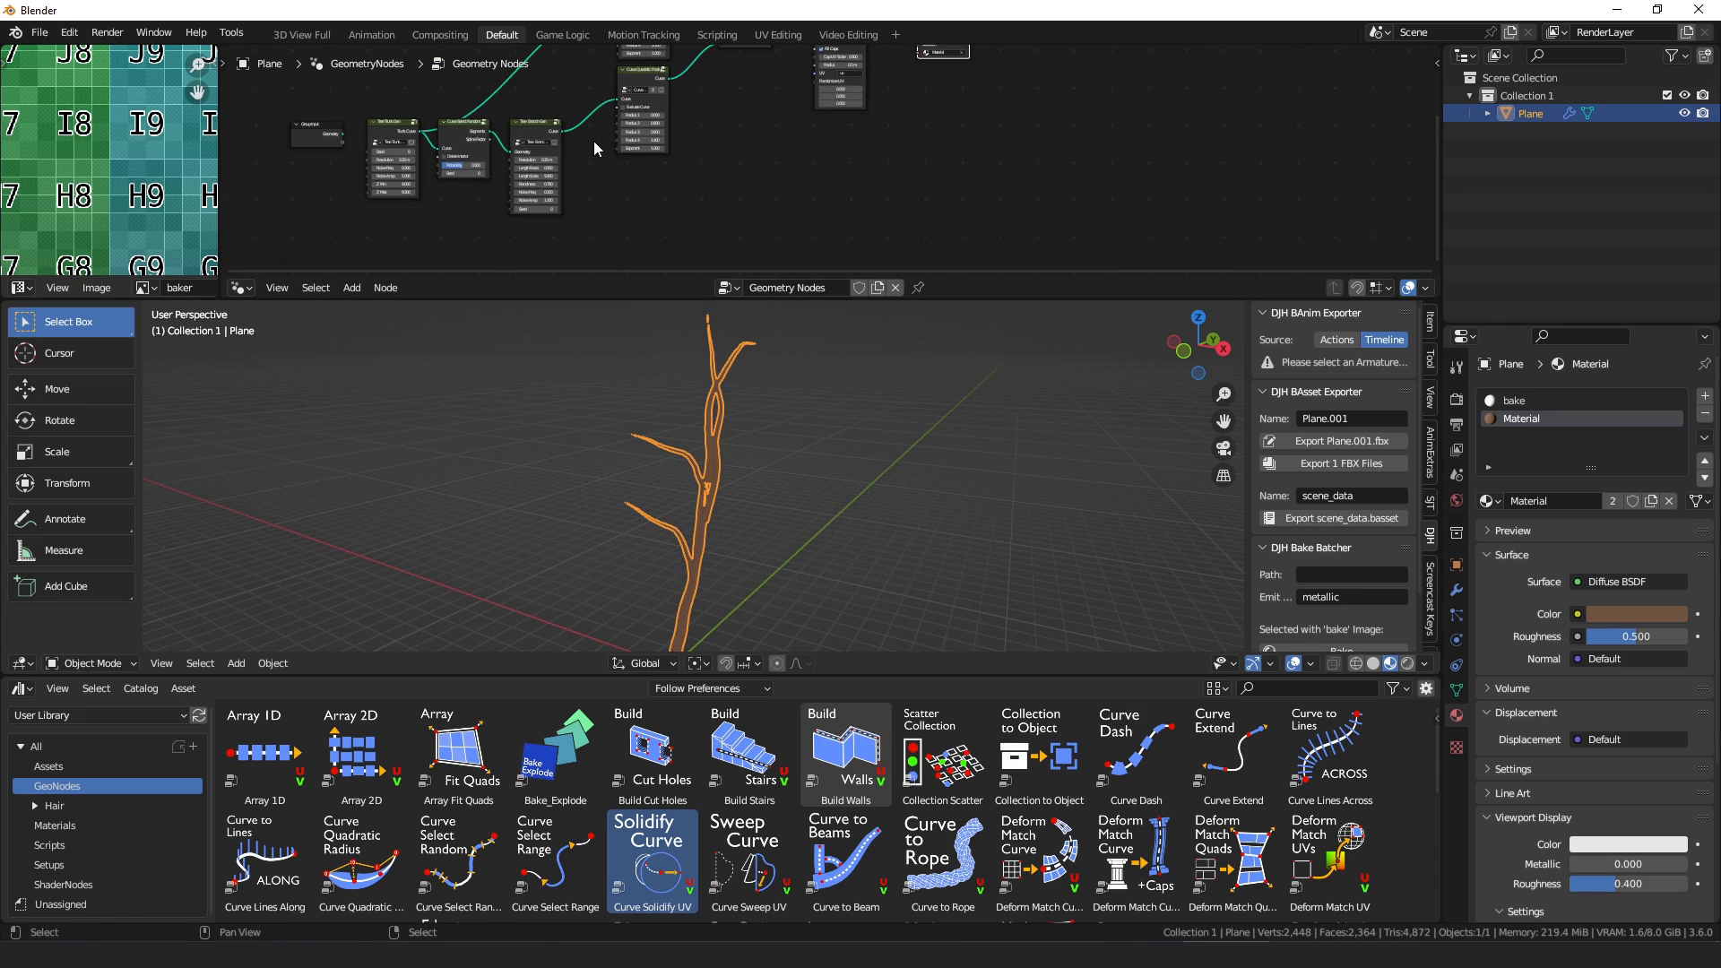
pyautogui.scroll(1, 536, 130)
pyautogui.scroll(-2, 556, 806)
pyautogui.moveTo(556, 780); pyautogui.dragTo(885, 210)
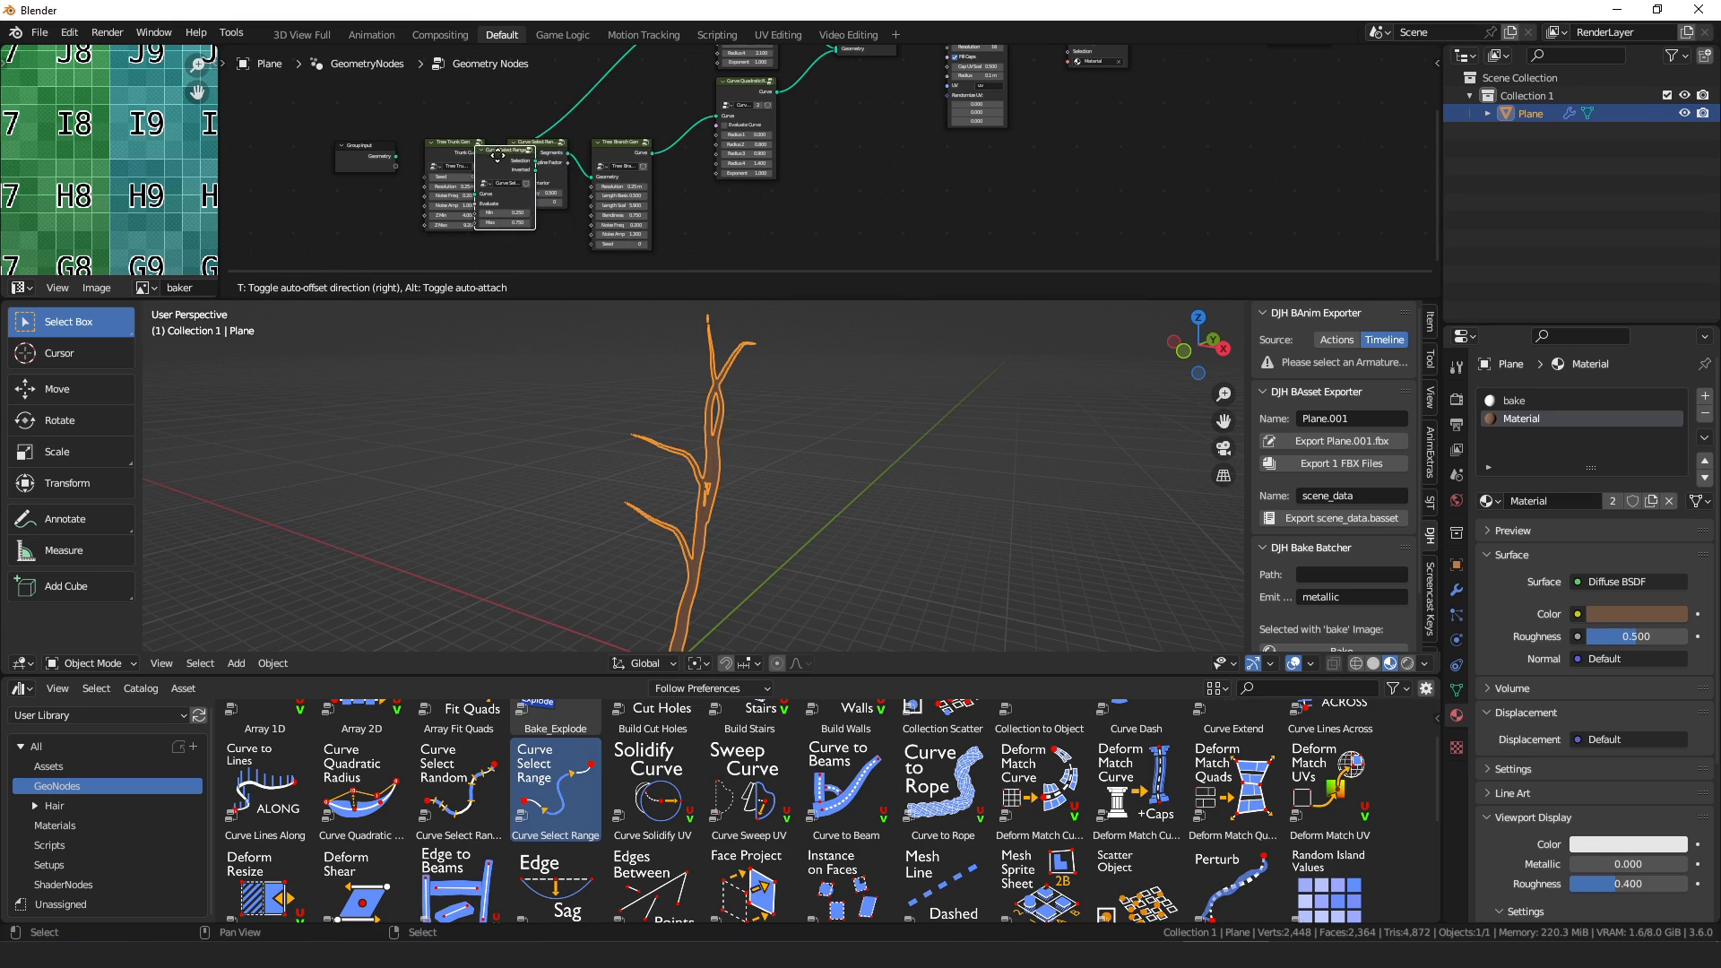
pyautogui.click(498, 157)
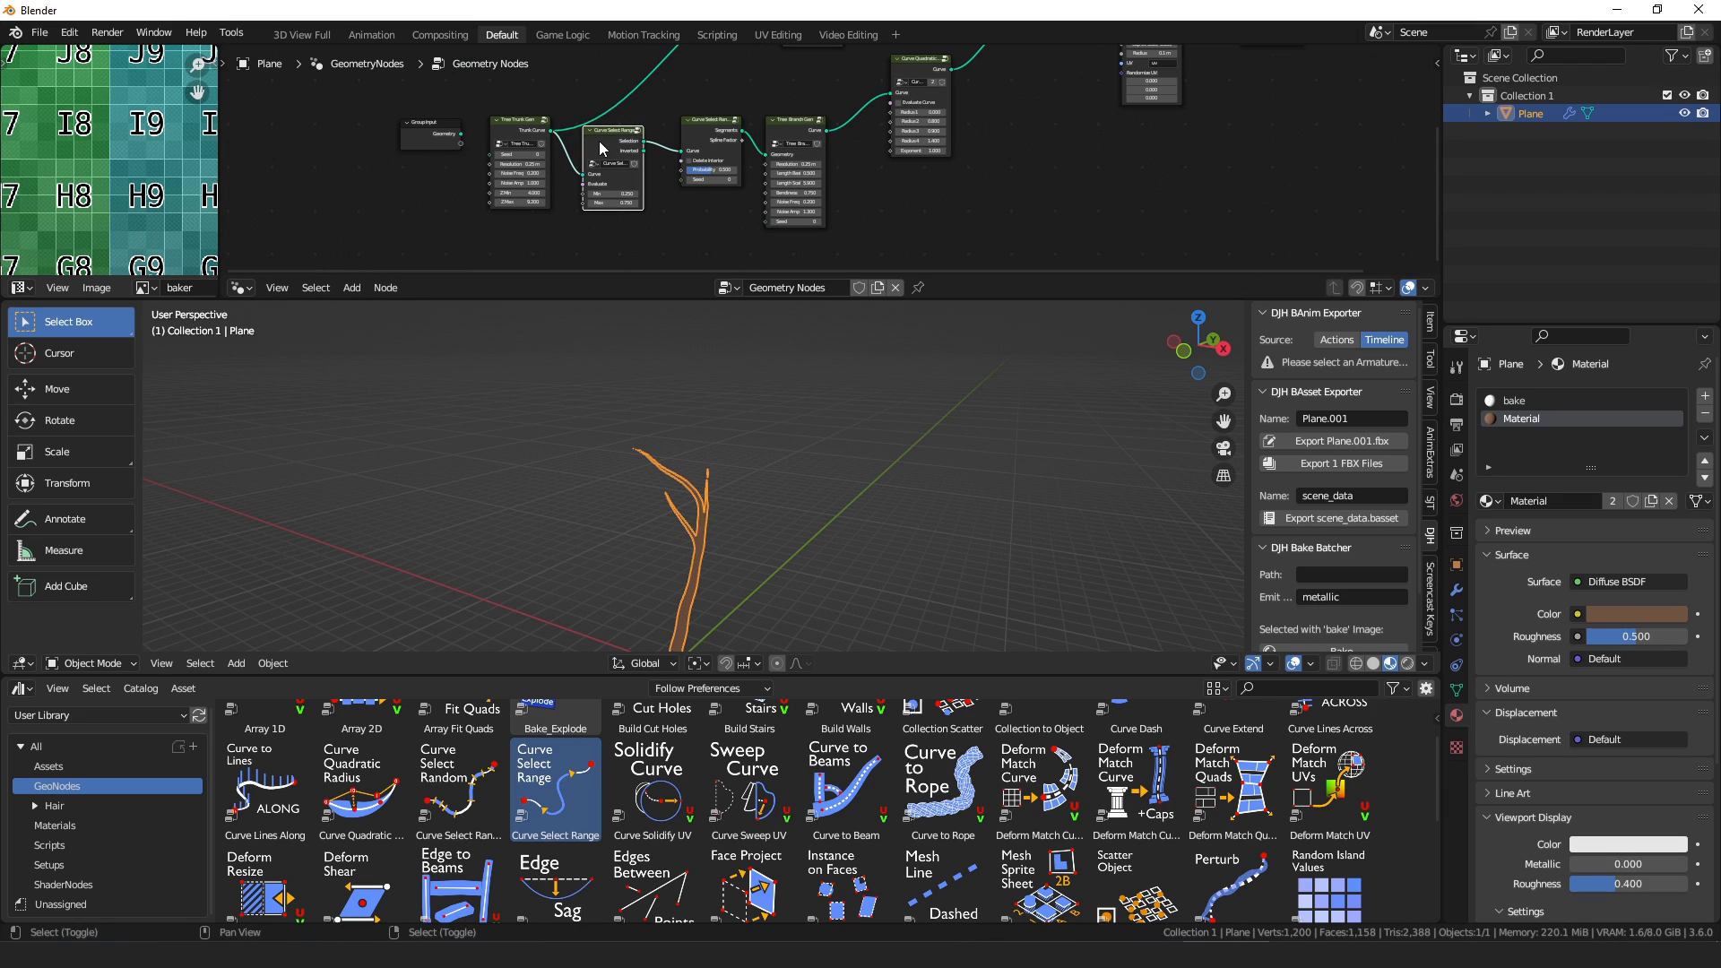
# - Duplicate the Curve Select Range node, feed it the Tree Branch Gen curve and place it below the branch's Curve Quadratic Radius node
pyautogui.hotkey('shift', 'd')
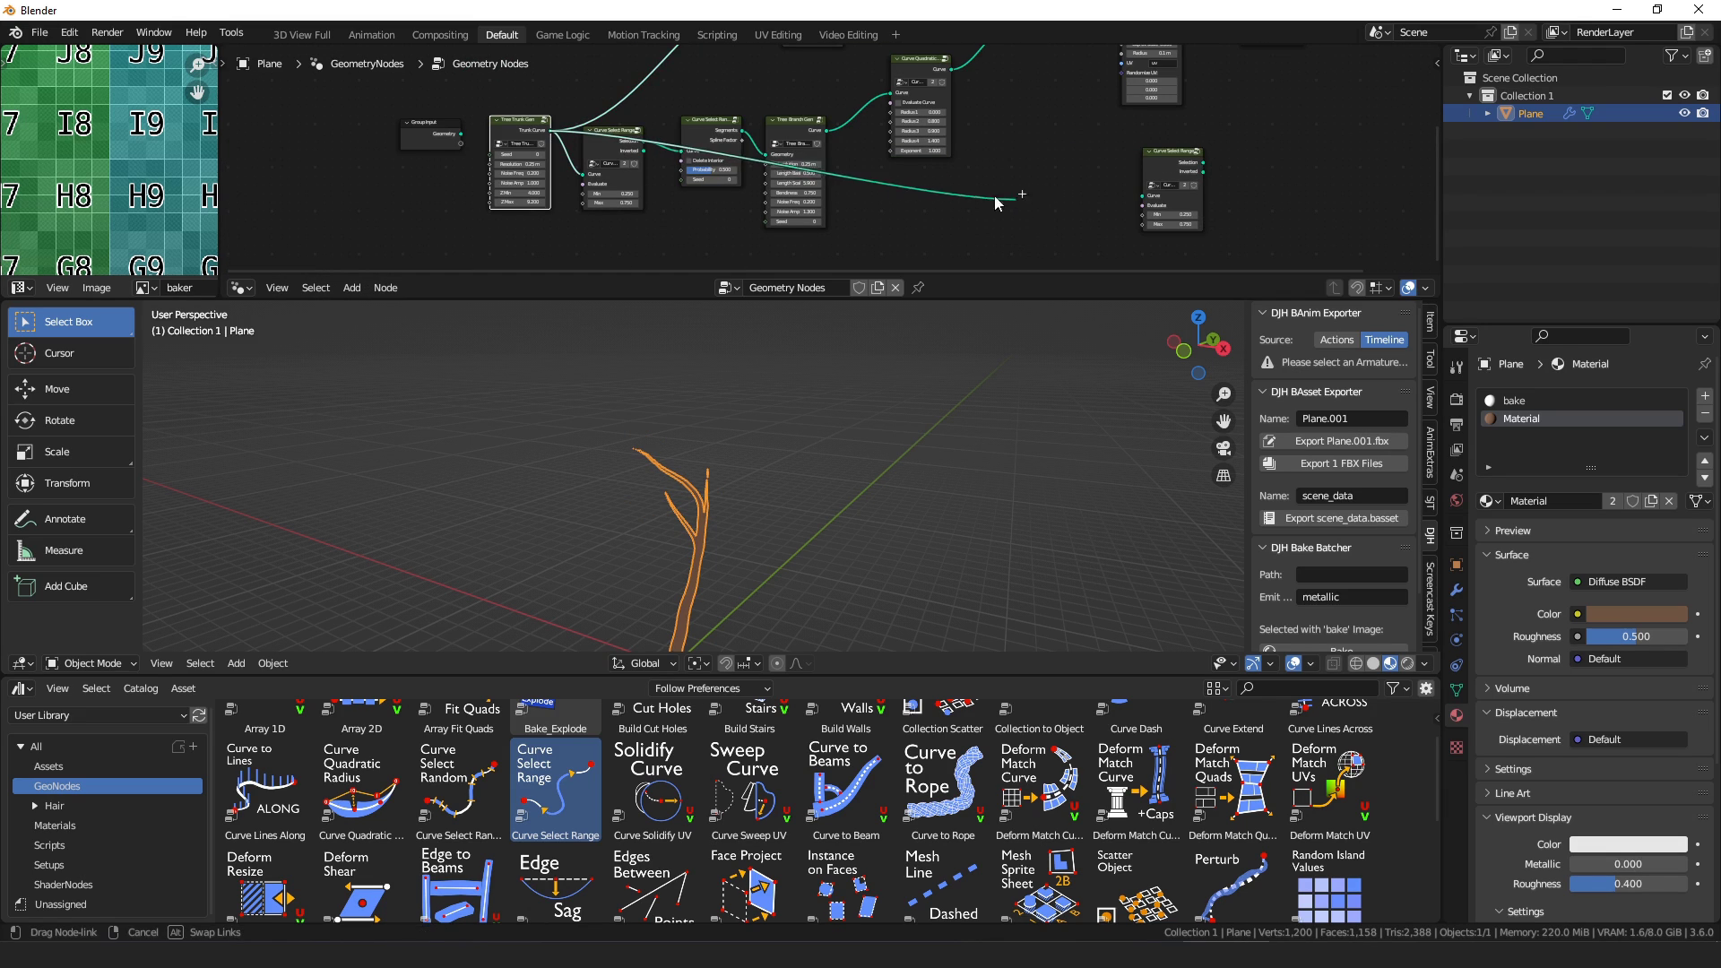
pyautogui.moveTo(822, 132); pyautogui.dragTo(1024, 167)
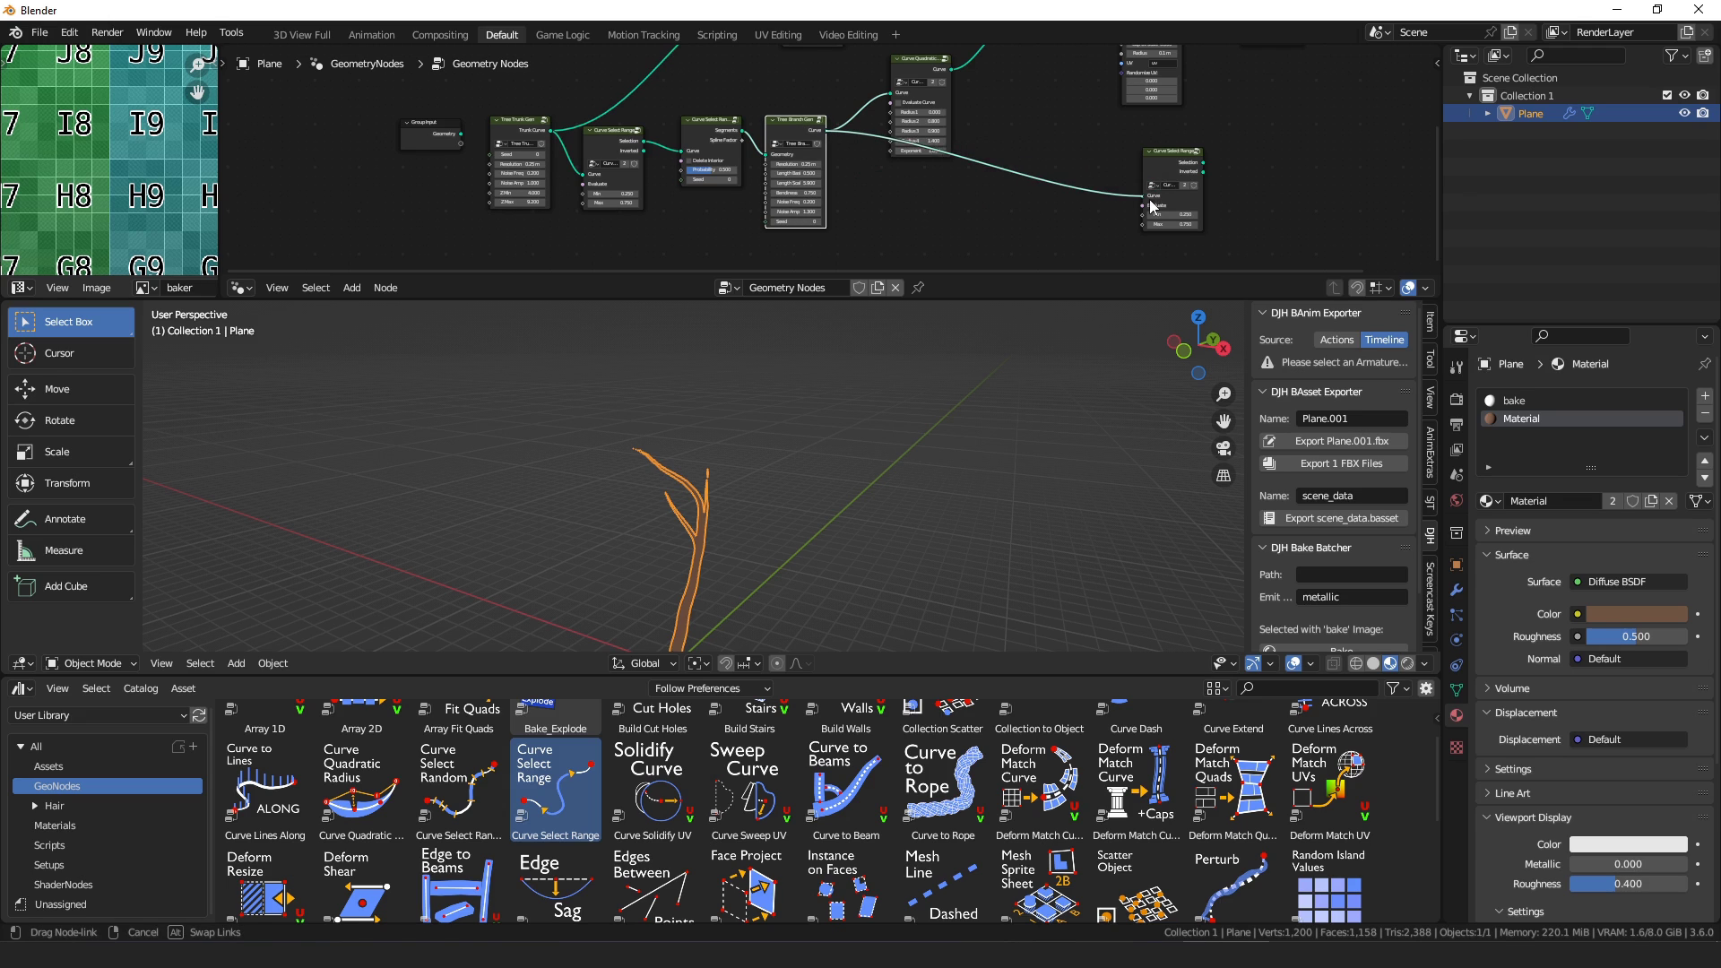
pyautogui.moveTo(1150, 206); pyautogui.dragTo(1150, 205)
pyautogui.moveTo(1159, 150); pyautogui.dragTo(923, 193)
pyautogui.moveTo(919, 193); pyautogui.dragTo(905, 193)
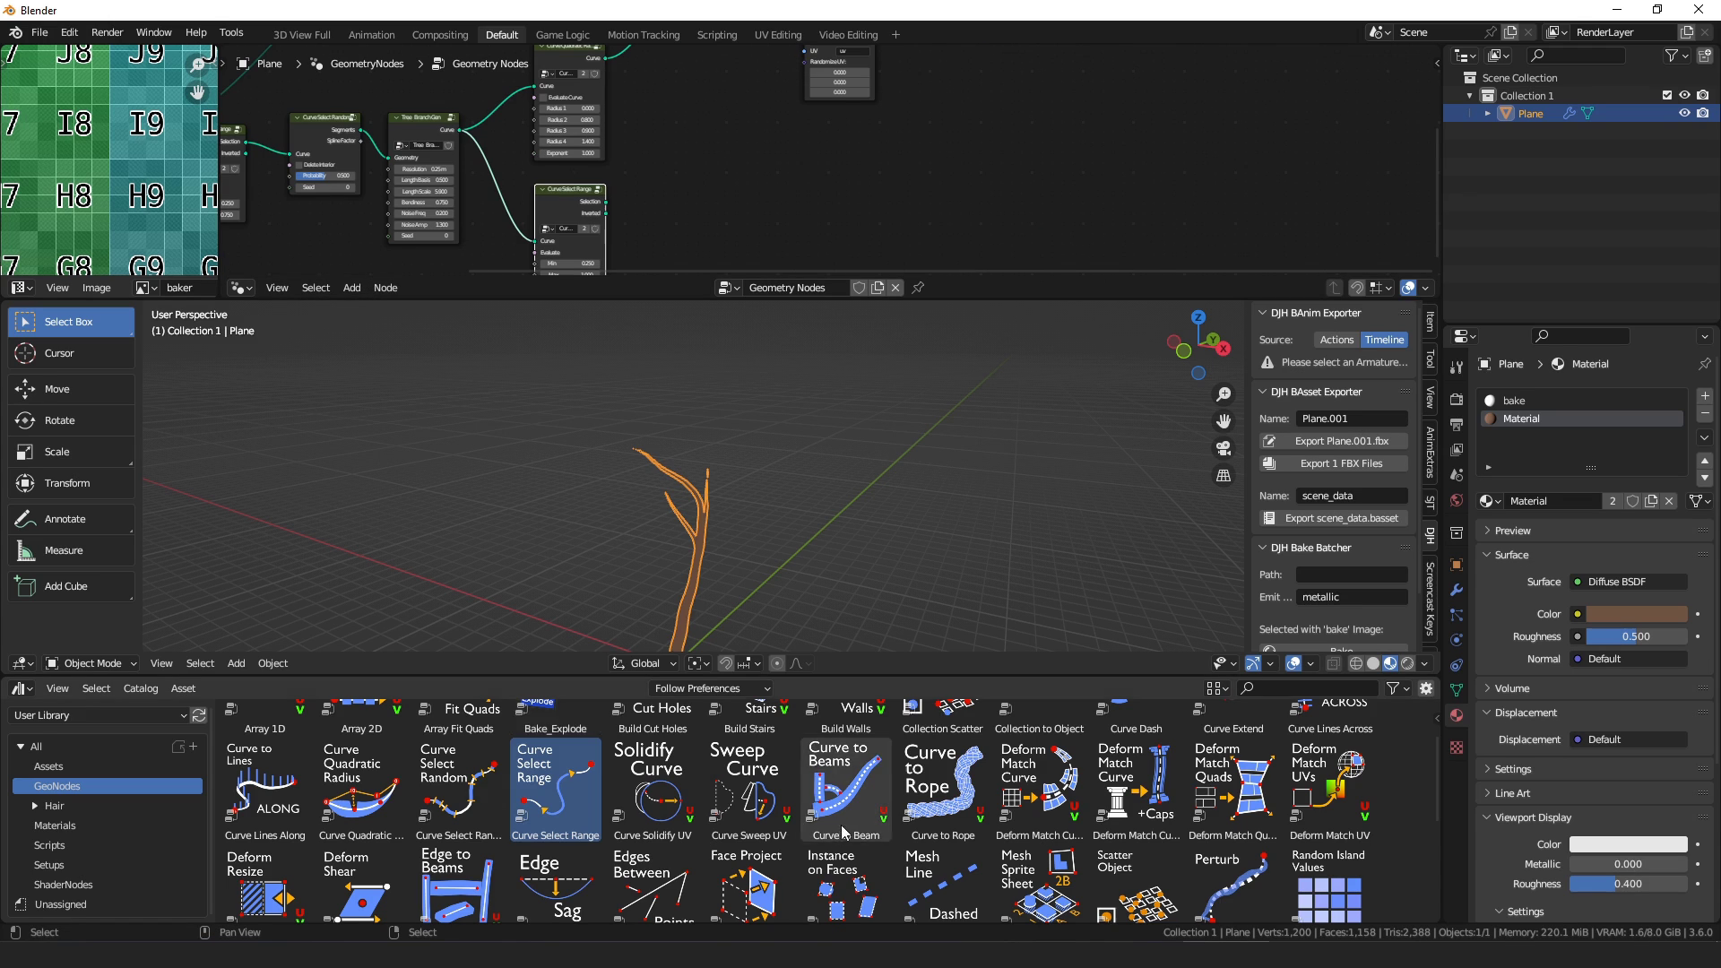
# - Add the Tree Leaf Instancer asset and feed its Geometry input from the Selection output of the branch's Curve Select Range
pyautogui.scroll(-5, 847, 830)
pyautogui.click(861, 776)
pyautogui.moveTo(858, 776); pyautogui.dragTo(916, 193)
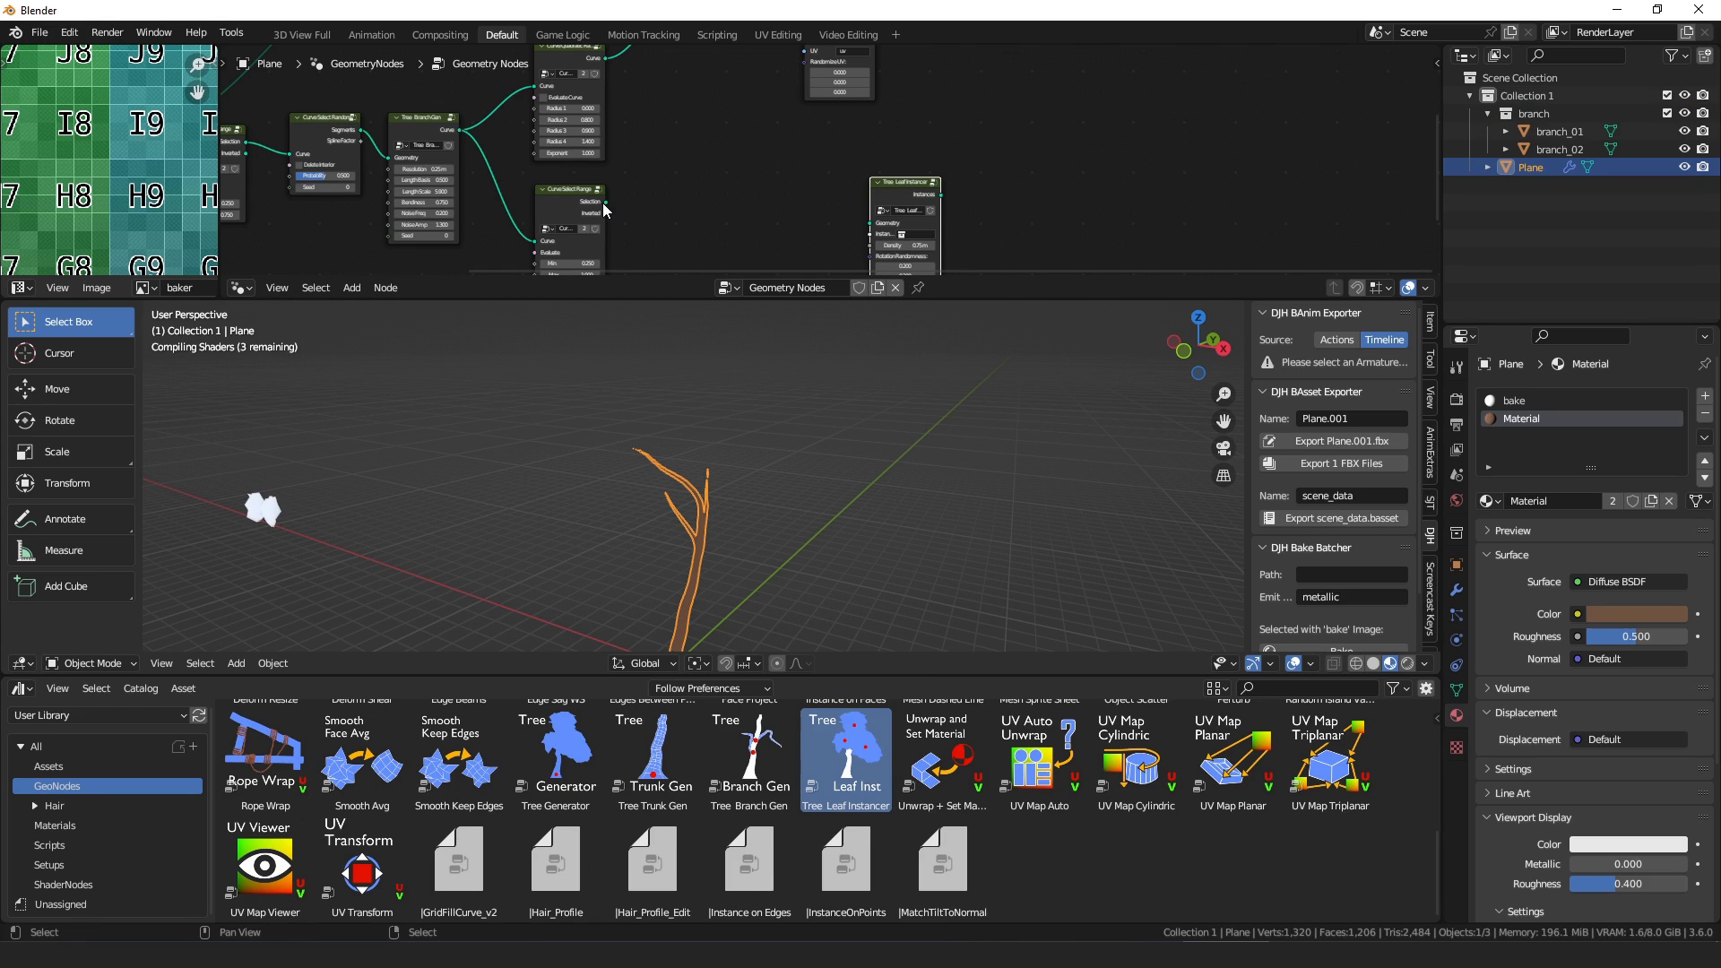
pyautogui.moveTo(877, 224); pyautogui.dragTo(871, 223)
pyautogui.moveTo(907, 184); pyautogui.dragTo(850, 142)
# - Merge the leaf instances with the Set Material geometry in a new Join Geometry node and connect it to the Group Output
pyautogui.moveTo(891, 116); pyautogui.dragTo(810, 227, button='middle')
pyautogui.moveTo(803, 265); pyautogui.dragTo(1054, 179)
pyautogui.write('join')
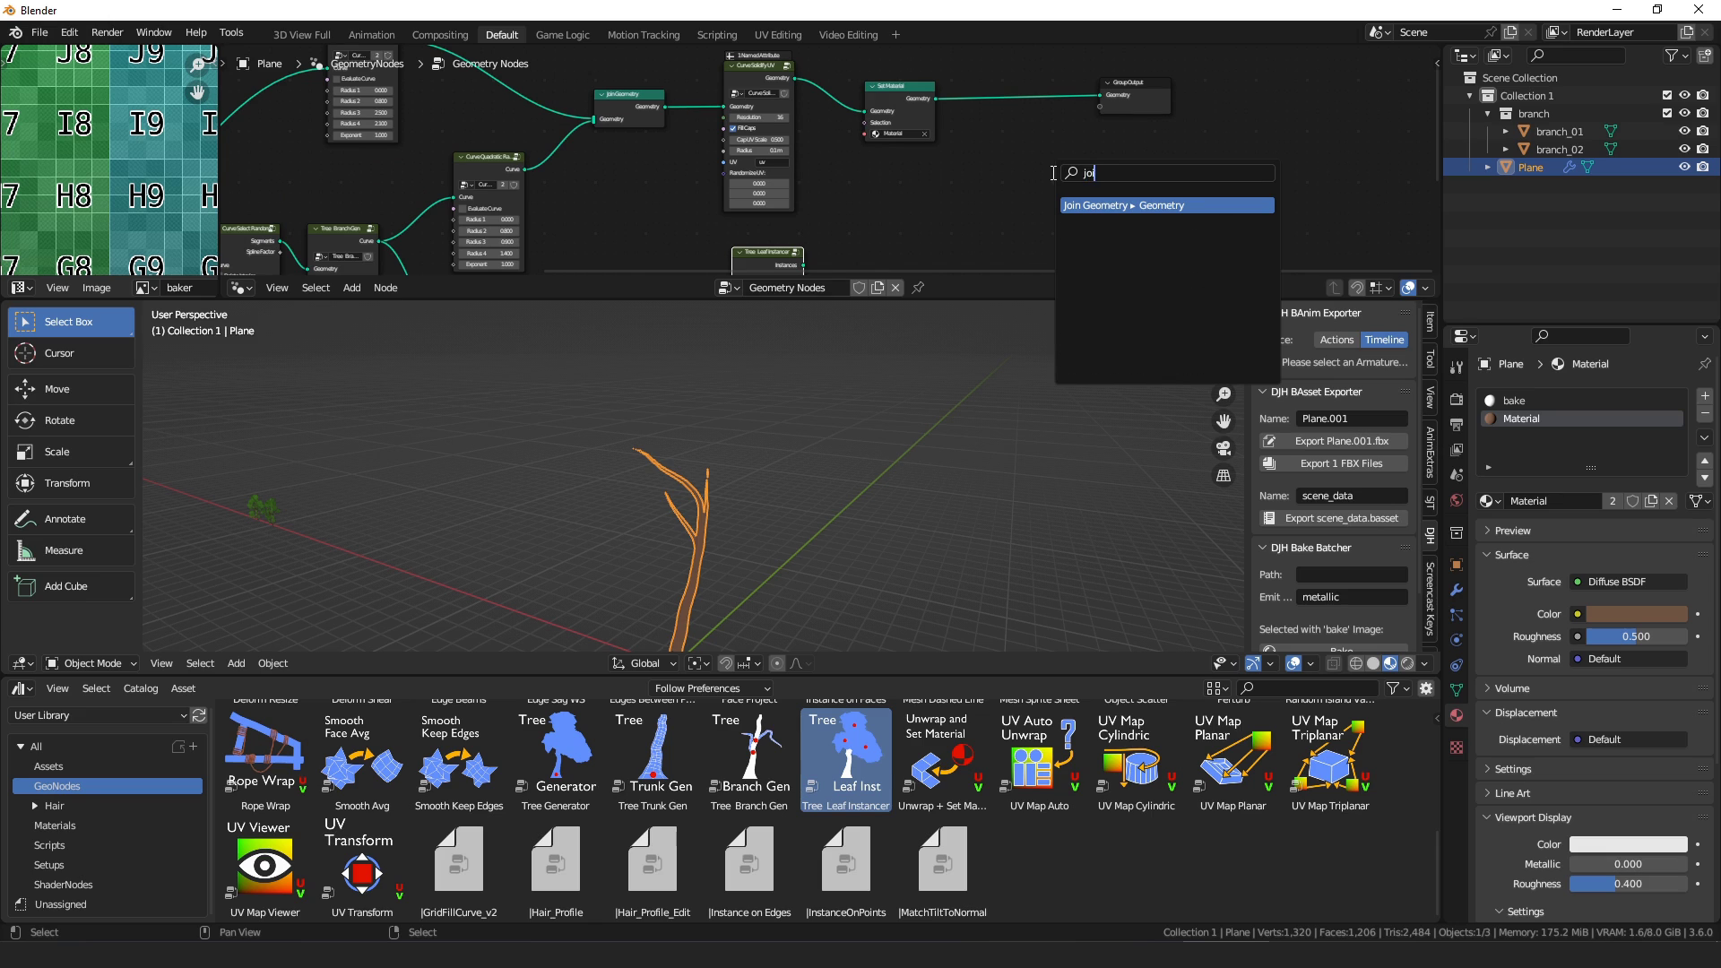
pyautogui.press('Return')
pyautogui.click(1005, 125)
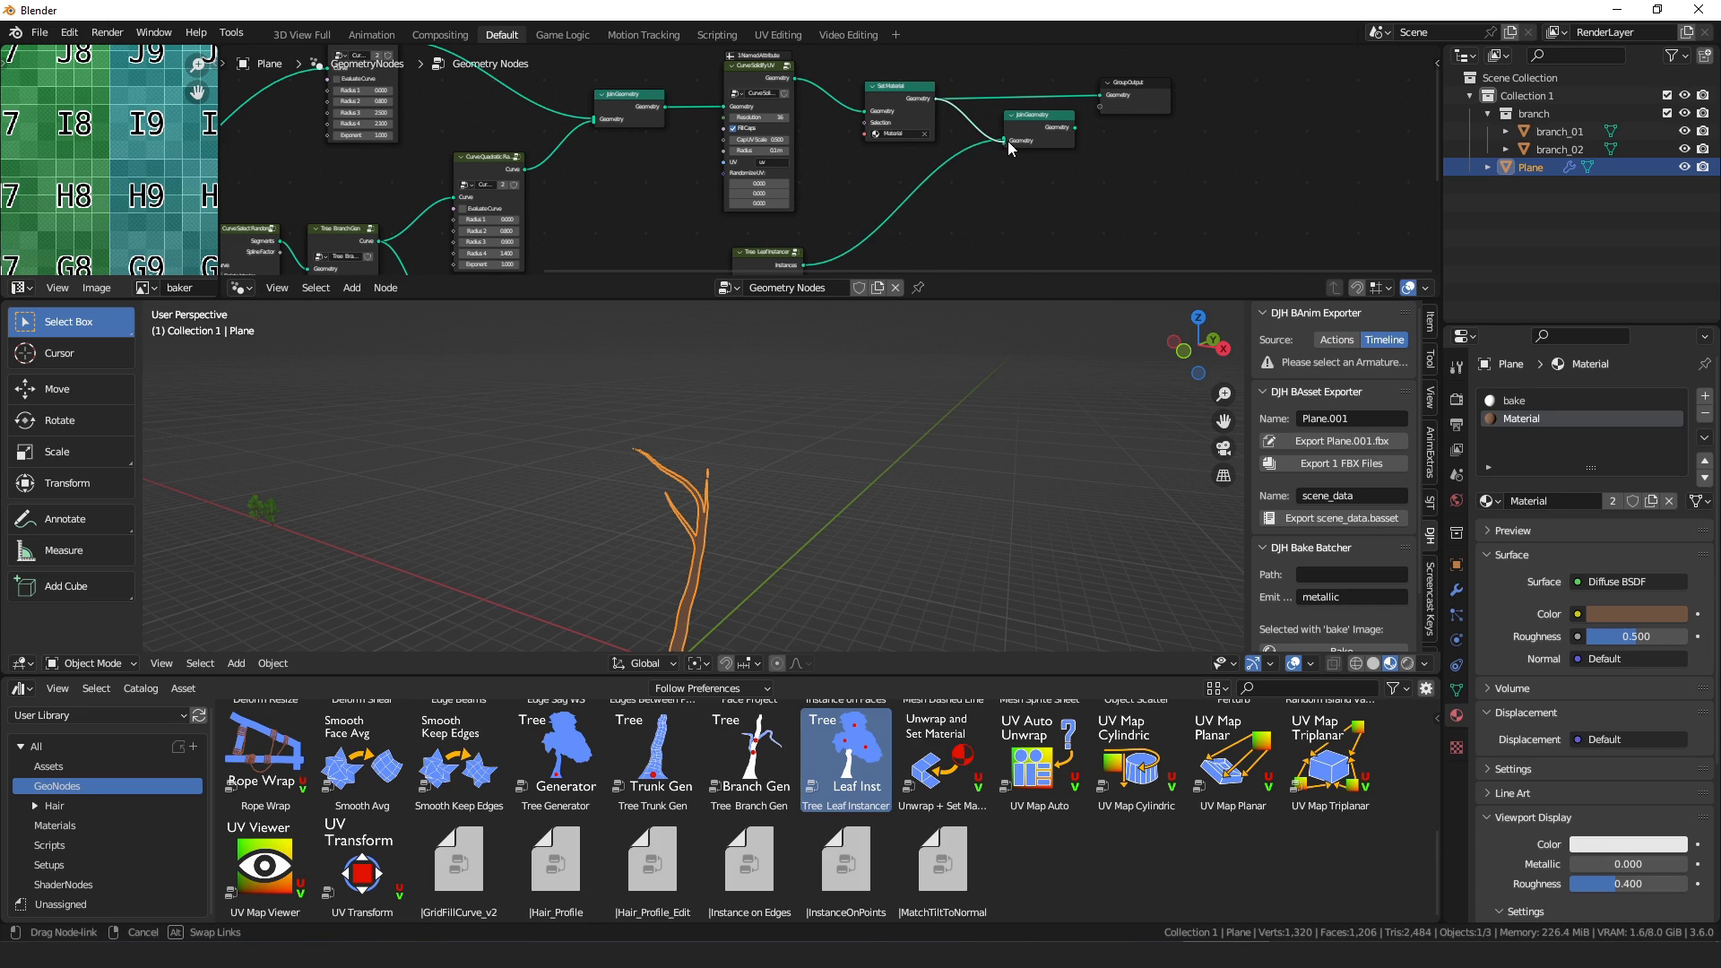
pyautogui.moveTo(1109, 98); pyautogui.dragTo(1110, 96)
pyautogui.moveTo(1137, 97); pyautogui.dragTo(1194, 117)
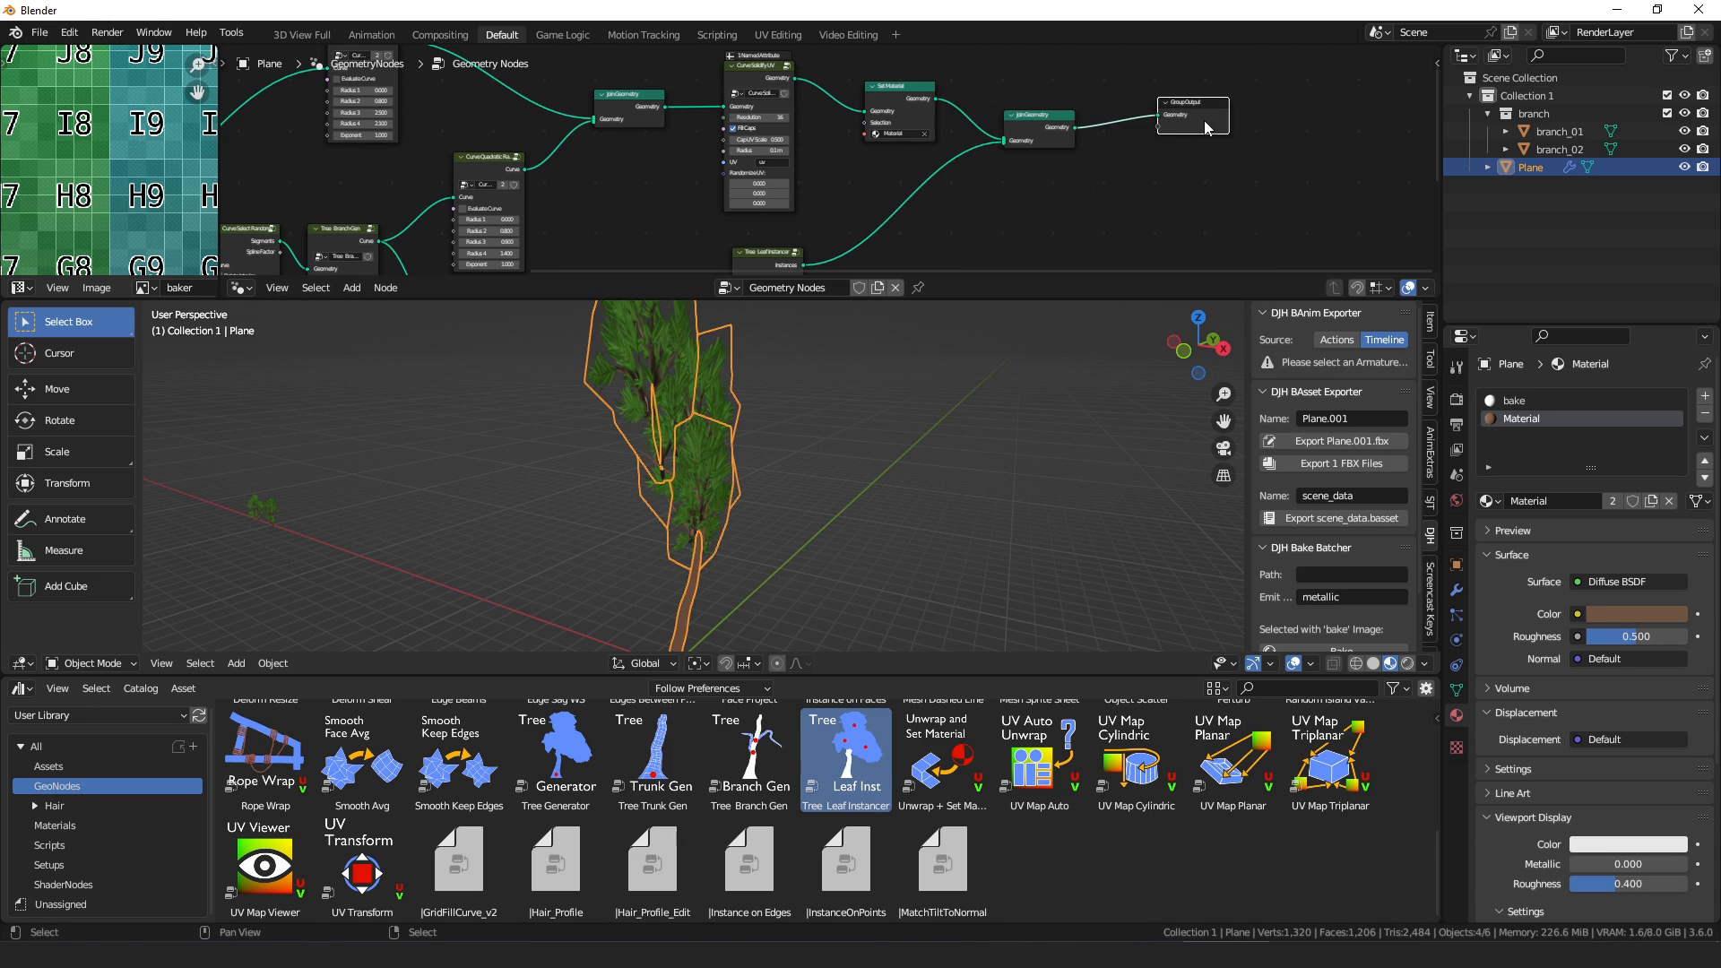
pyautogui.moveTo(1030, 126); pyautogui.dragTo(1044, 98)
# - Connect the Group Input's Seed to the Seed of the Curve Select Random node
pyautogui.scroll(-2, 736, 477)
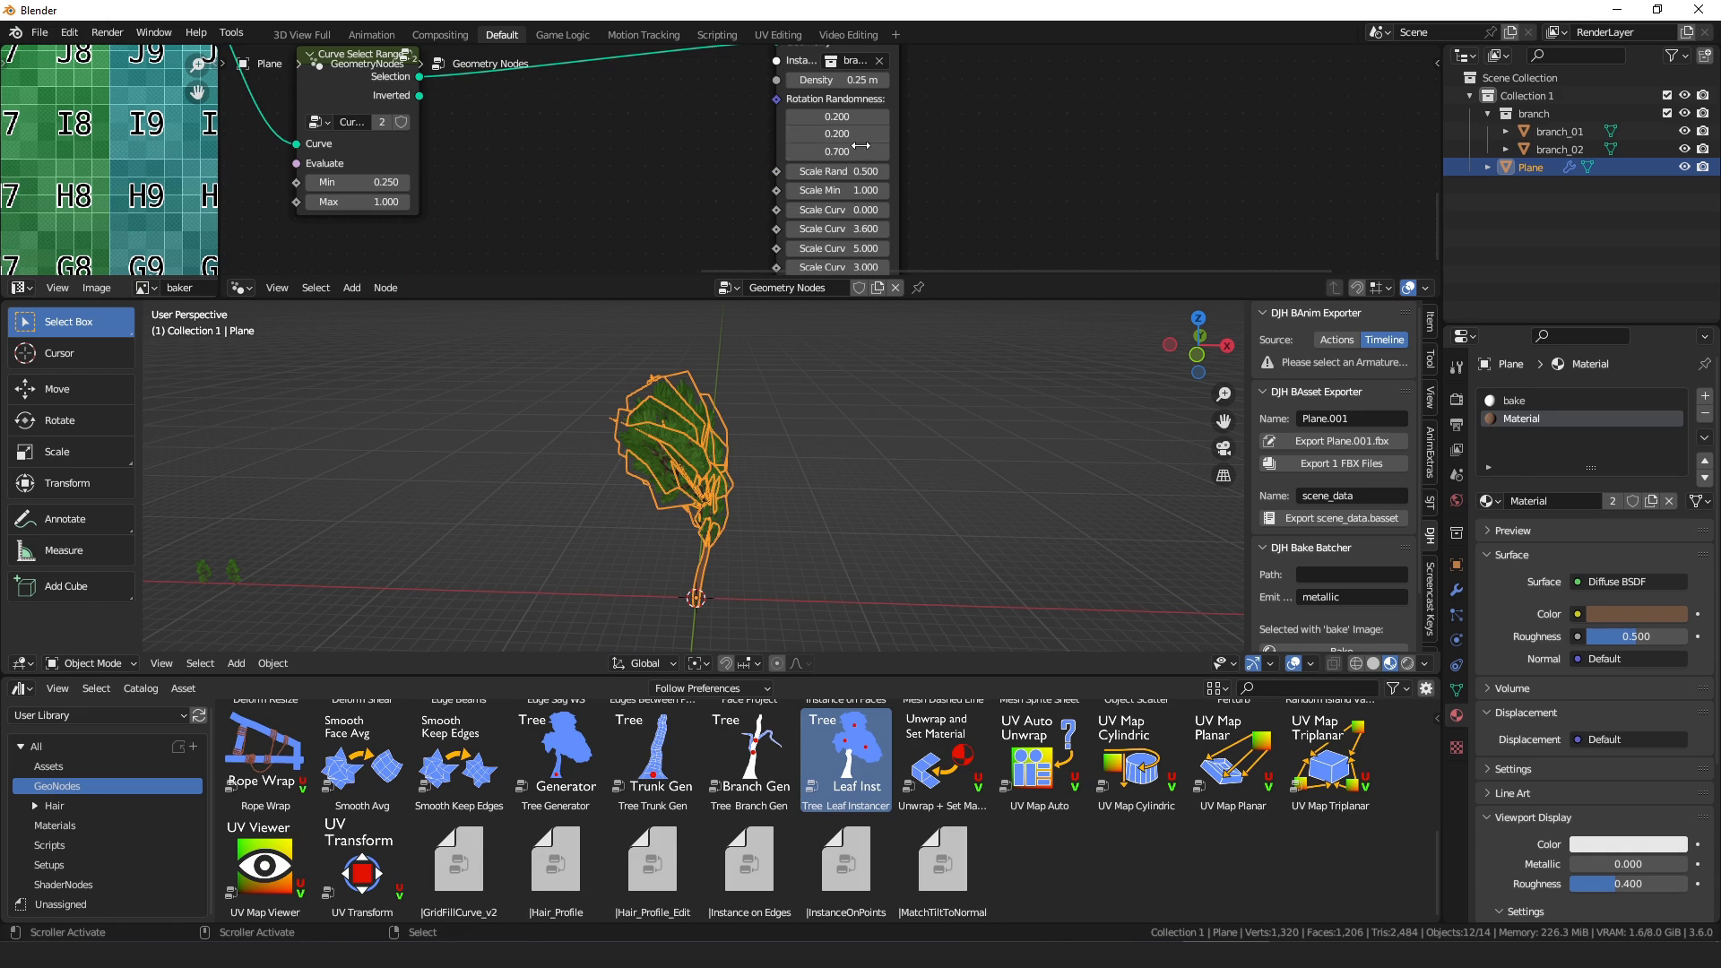
pyautogui.moveTo(865, 186); pyautogui.dragTo(941, 176, button='middle')
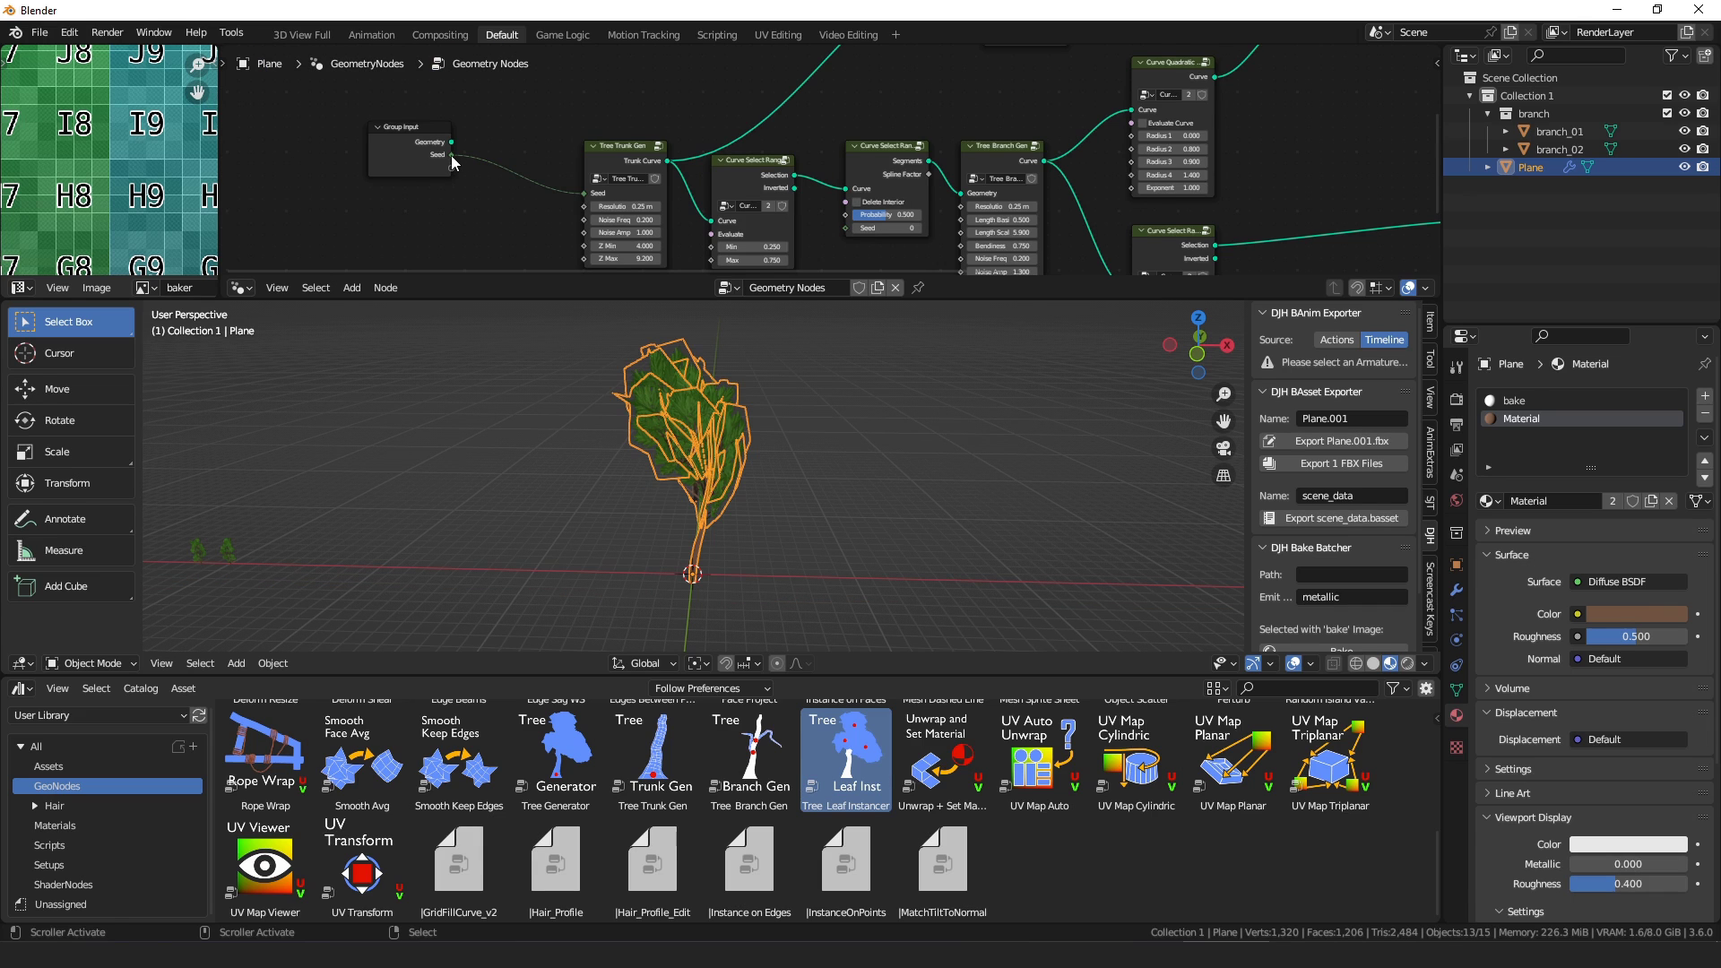
pyautogui.moveTo(451, 154); pyautogui.dragTo(767, 242)
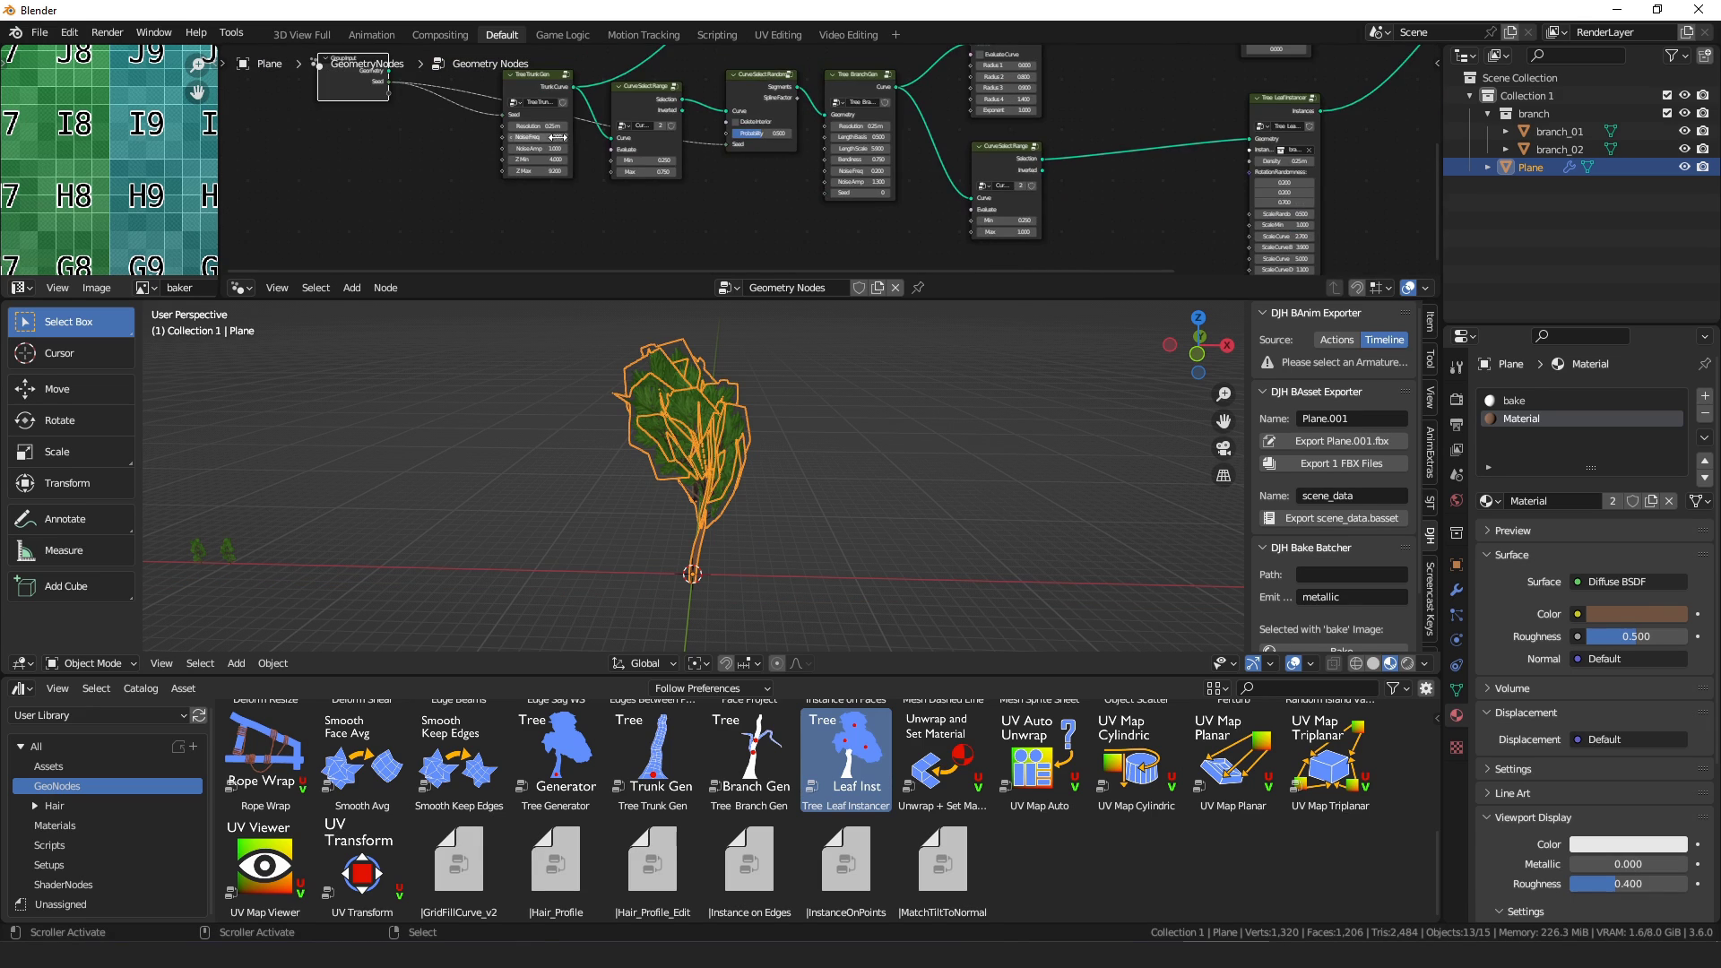
pyautogui.moveTo(684, 145); pyautogui.dragTo(673, 202, button='middle')
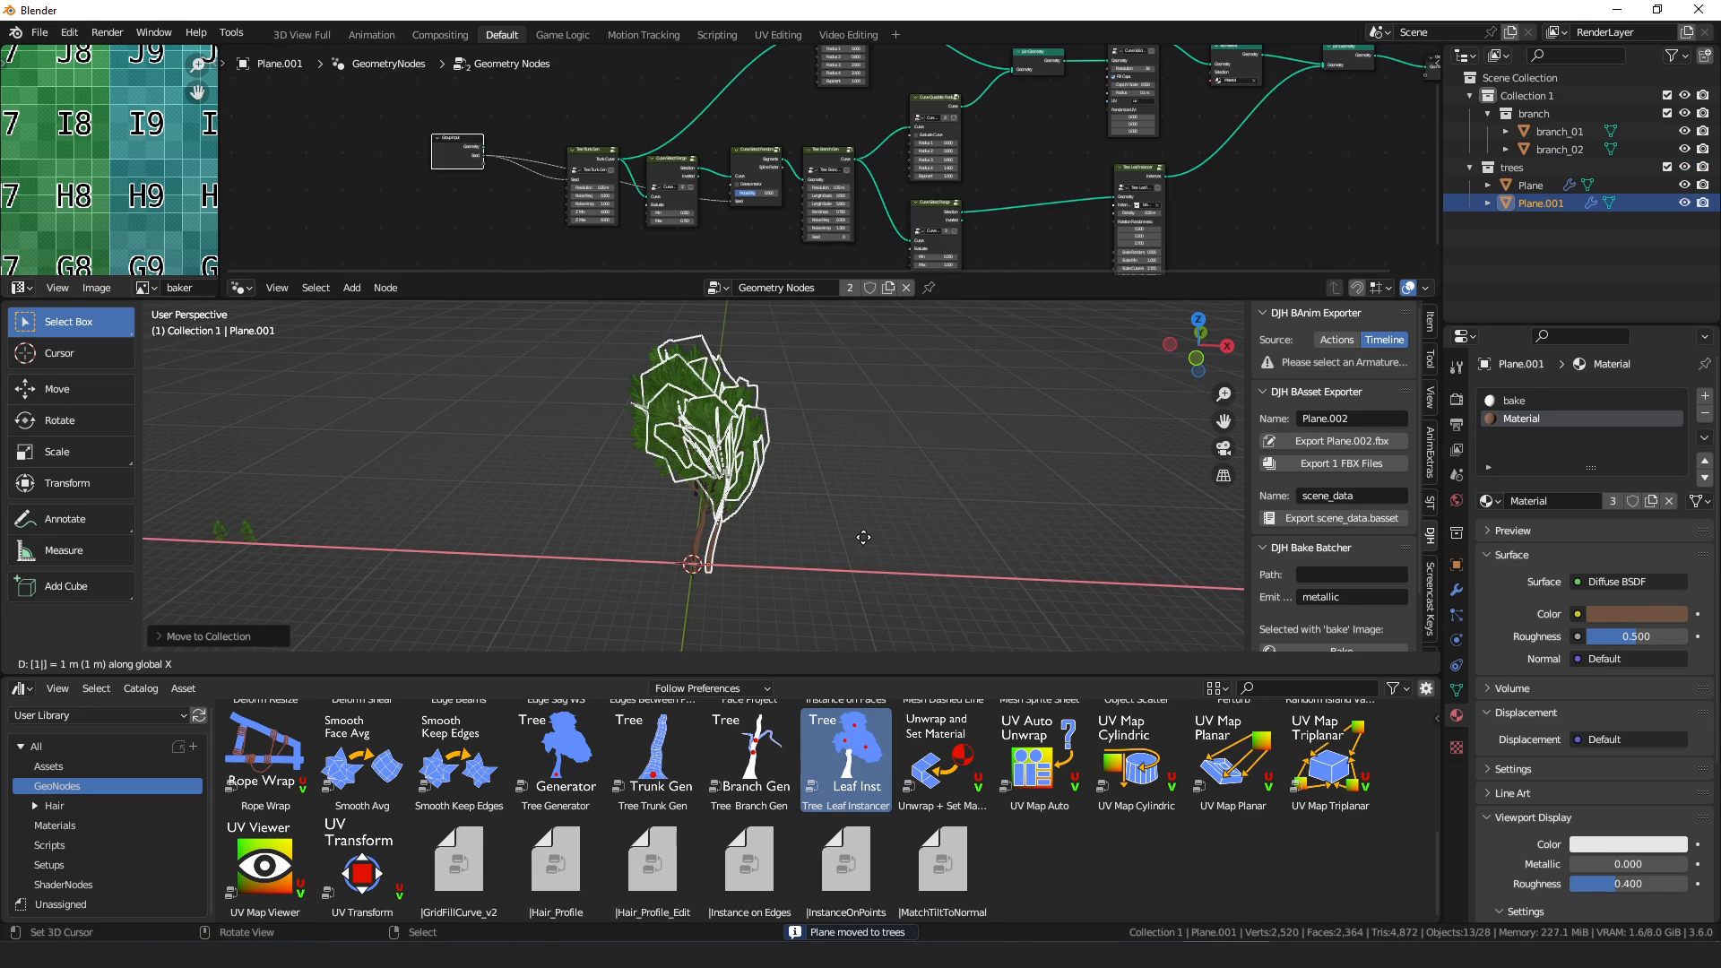
# - Offset the duplicated tree 5 m along the global X axis
pyautogui.press('BackSpace')
pyautogui.write('5')
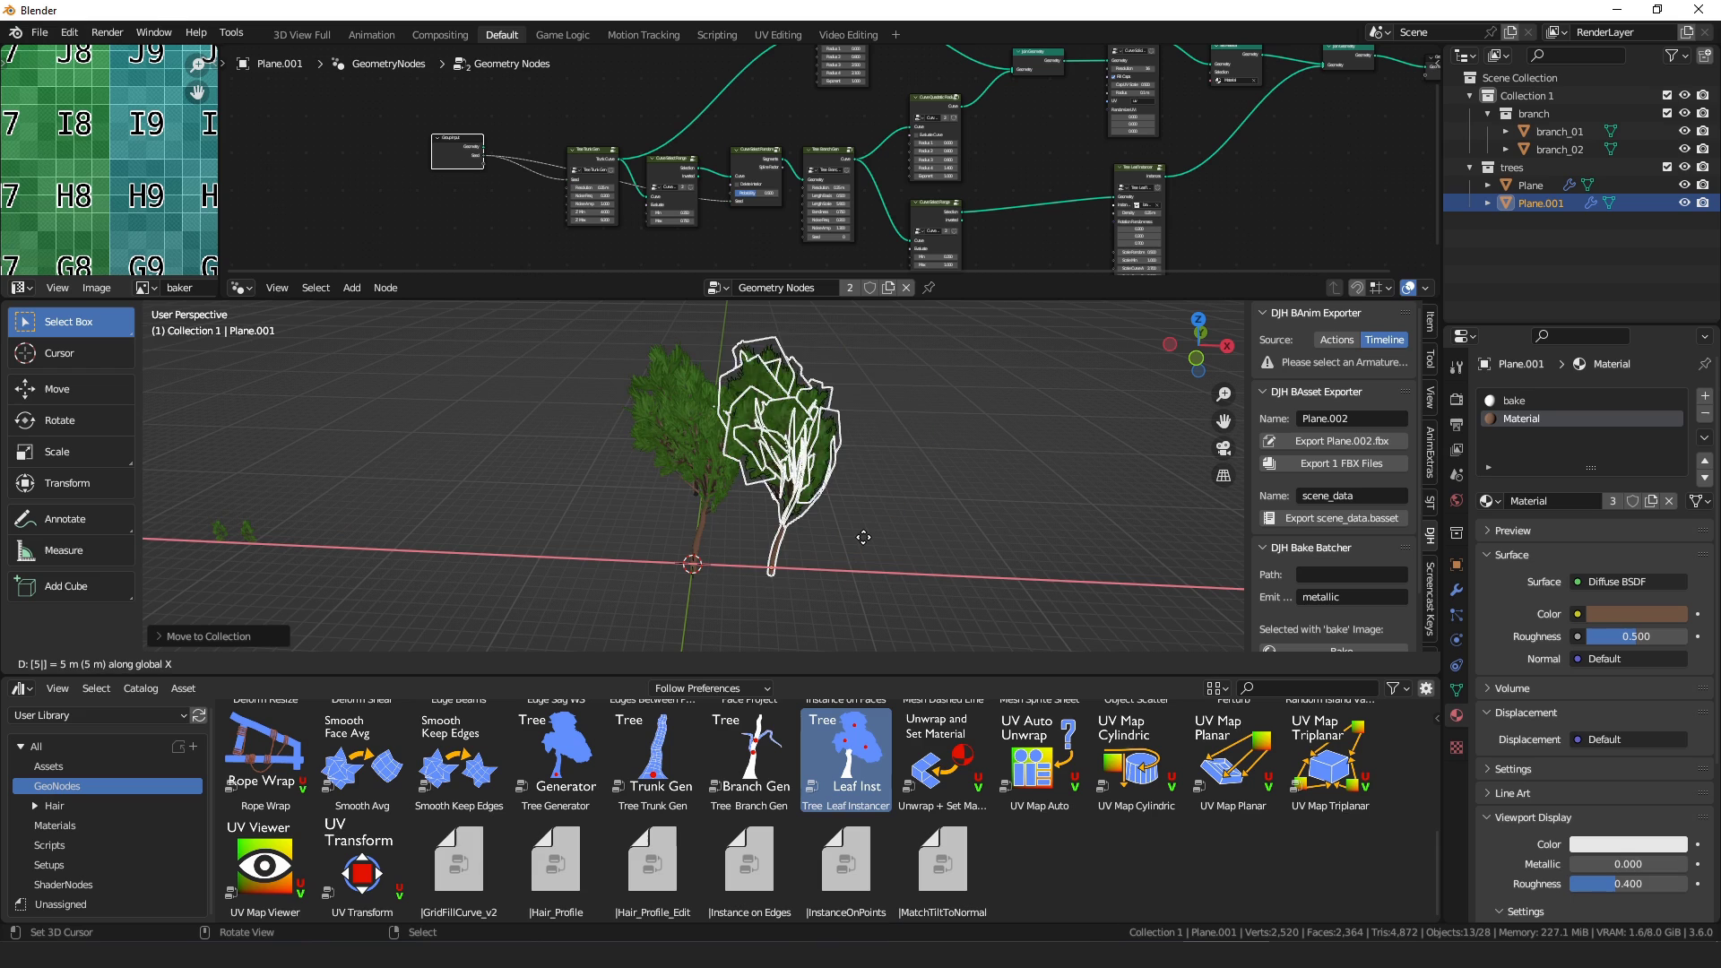
pyautogui.press('Return')
# - Repeat the tree duplication six more times to form a row of eight trees along X
pyautogui.hotkey('shift', 'r')
pyautogui.hotkey('shift', 'r')
pyautogui.hotkey('shift', 'r')
pyautogui.hotkey('shift', 'r')
pyautogui.hotkey('shift', 'r')
pyautogui.hotkey('shift', 'r')
pyautogui.scroll(-2, 889, 539)
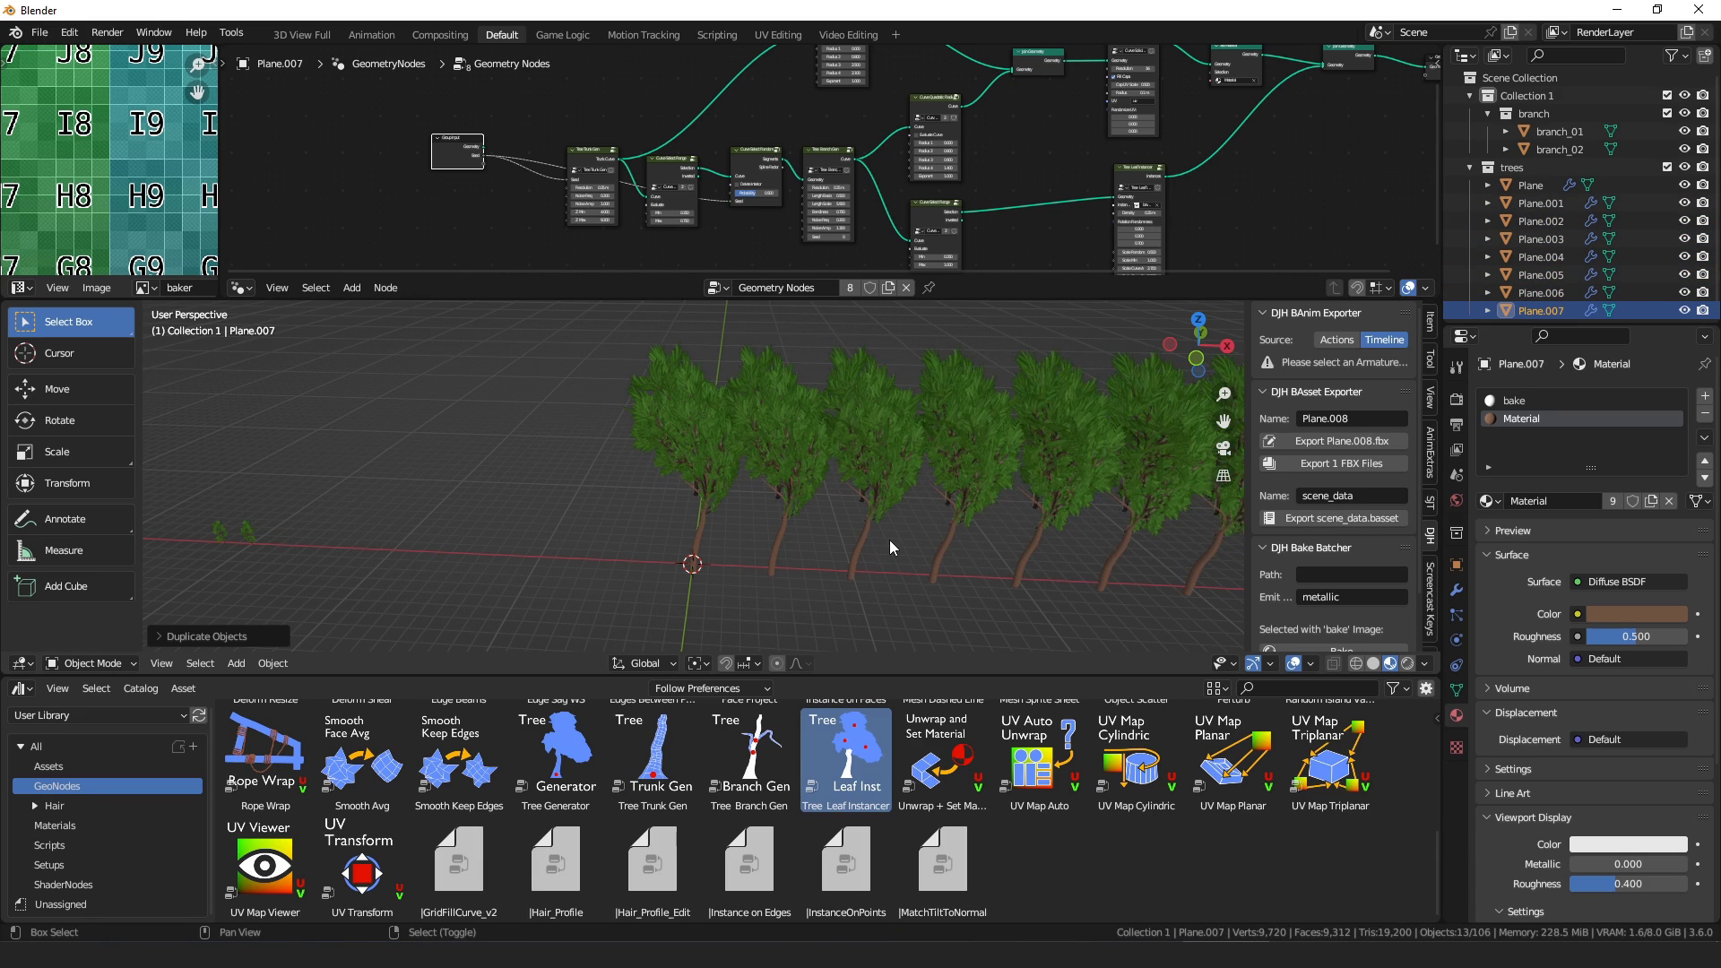
# - Select all objects, run the Randomize Seeds operator on them, and clear the selection
pyautogui.press('a')
pyautogui.press('F3')
pyautogui.write('random')
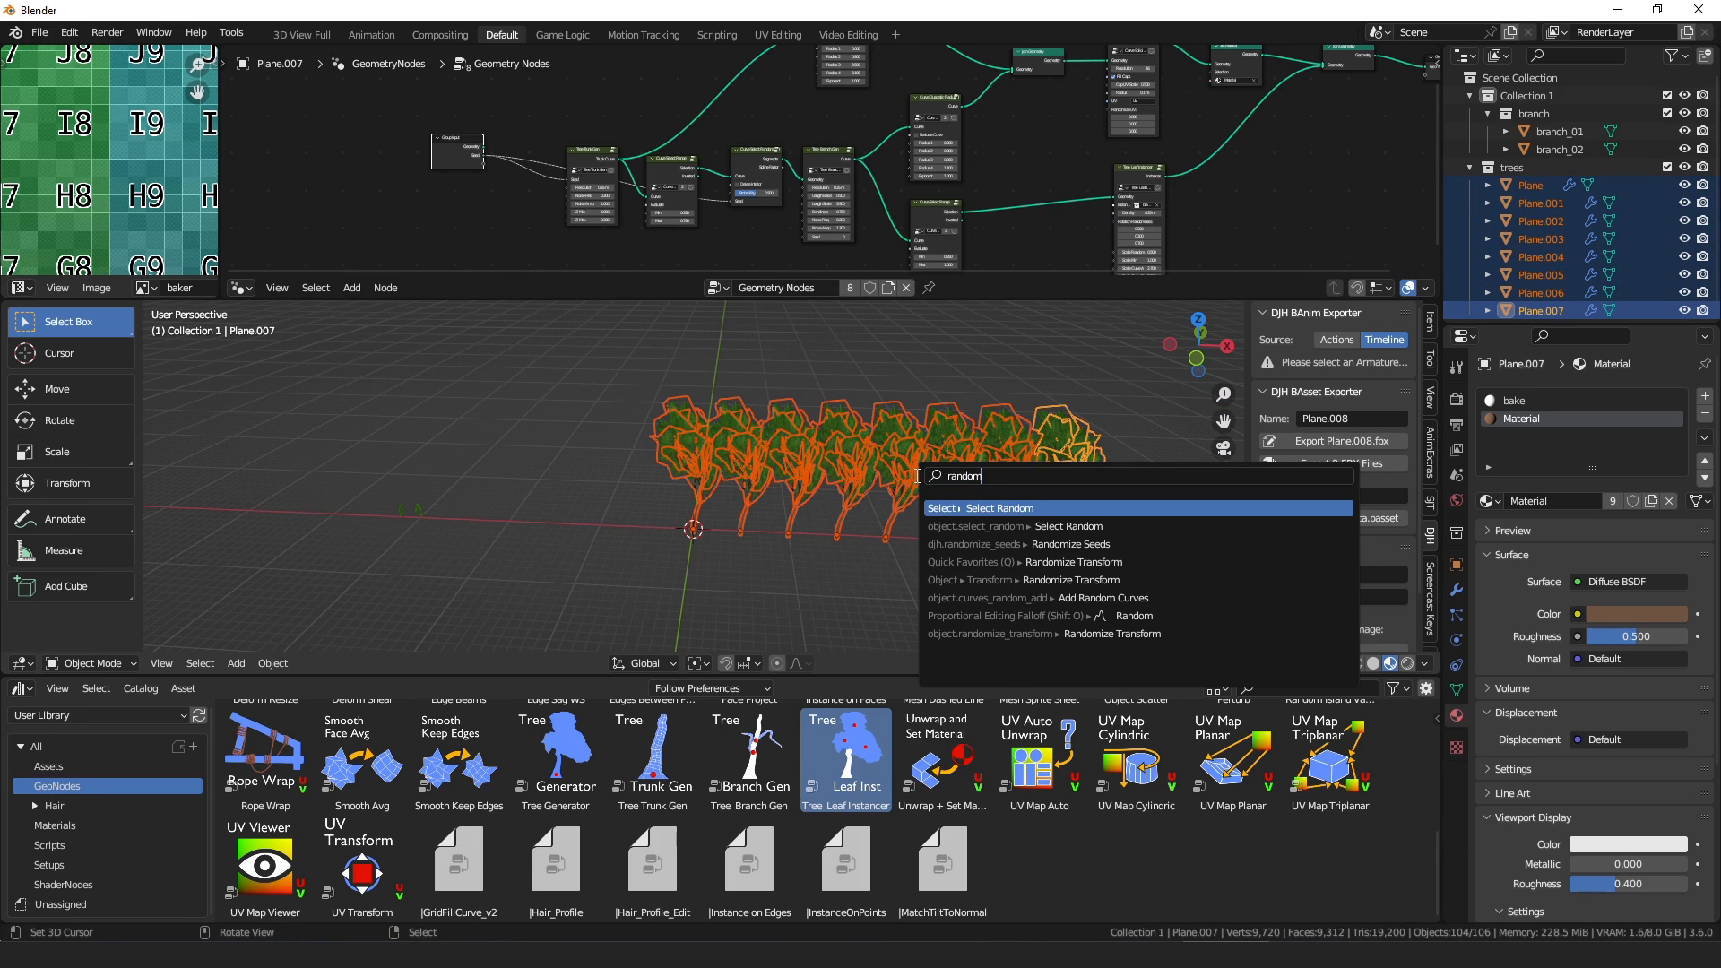
pyautogui.press('Down')
pyautogui.press('Down')
pyautogui.press('Return')
pyautogui.moveTo(918, 484); pyautogui.dragTo(851, 498, button='middle')
pyautogui.hotkey('alt', 'a')
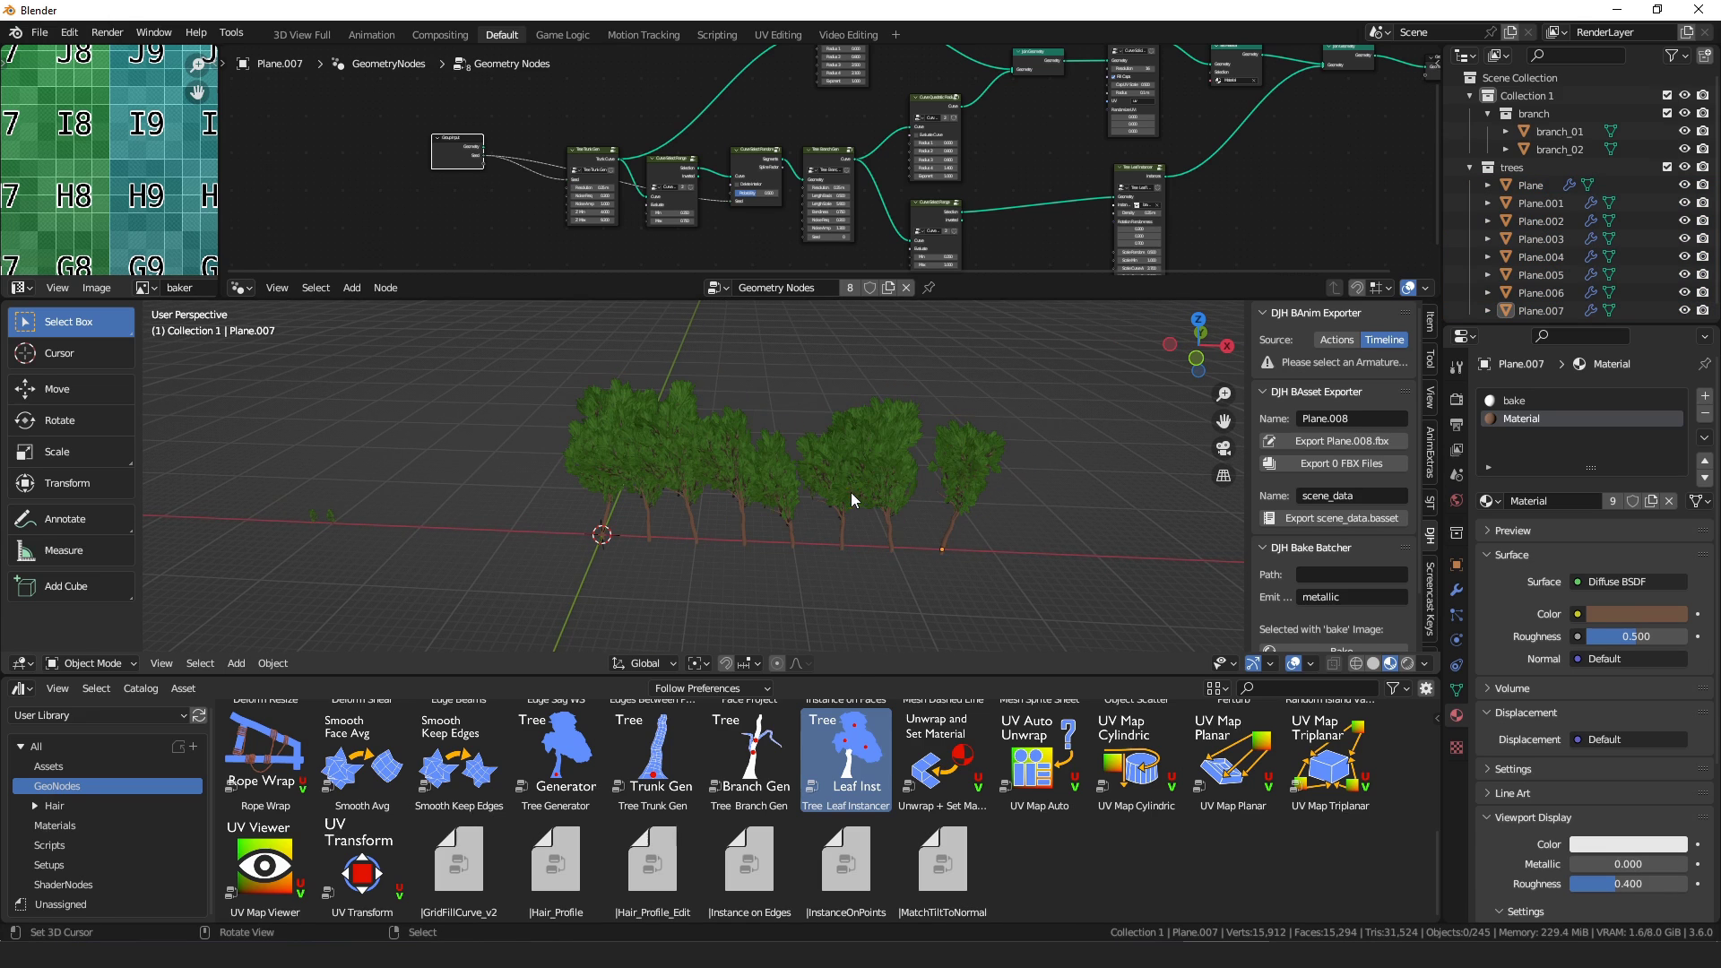
# - Add a mesh plane at the world origin
pyautogui.hotkey('shift', 'a')
pyautogui.moveTo(907, 477)
pyautogui.click(1018, 475)
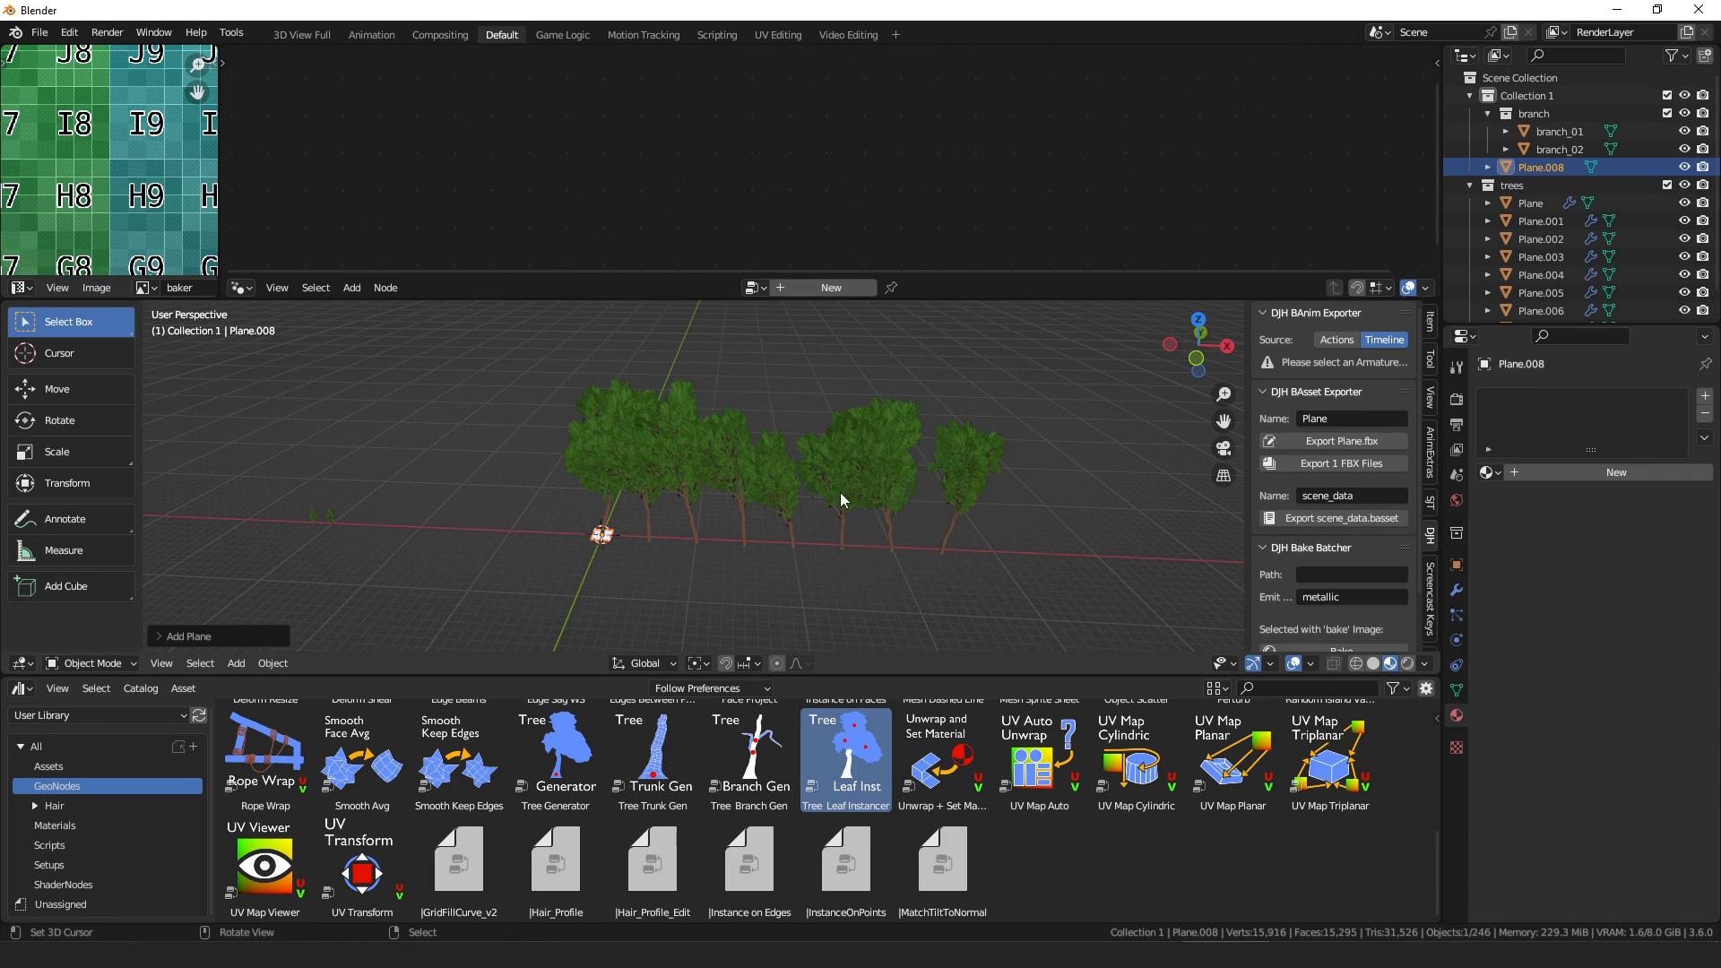
# - Scale the new plane up about 42 times and move it along the negative X axis, clear of the tree row
pyautogui.press('s')
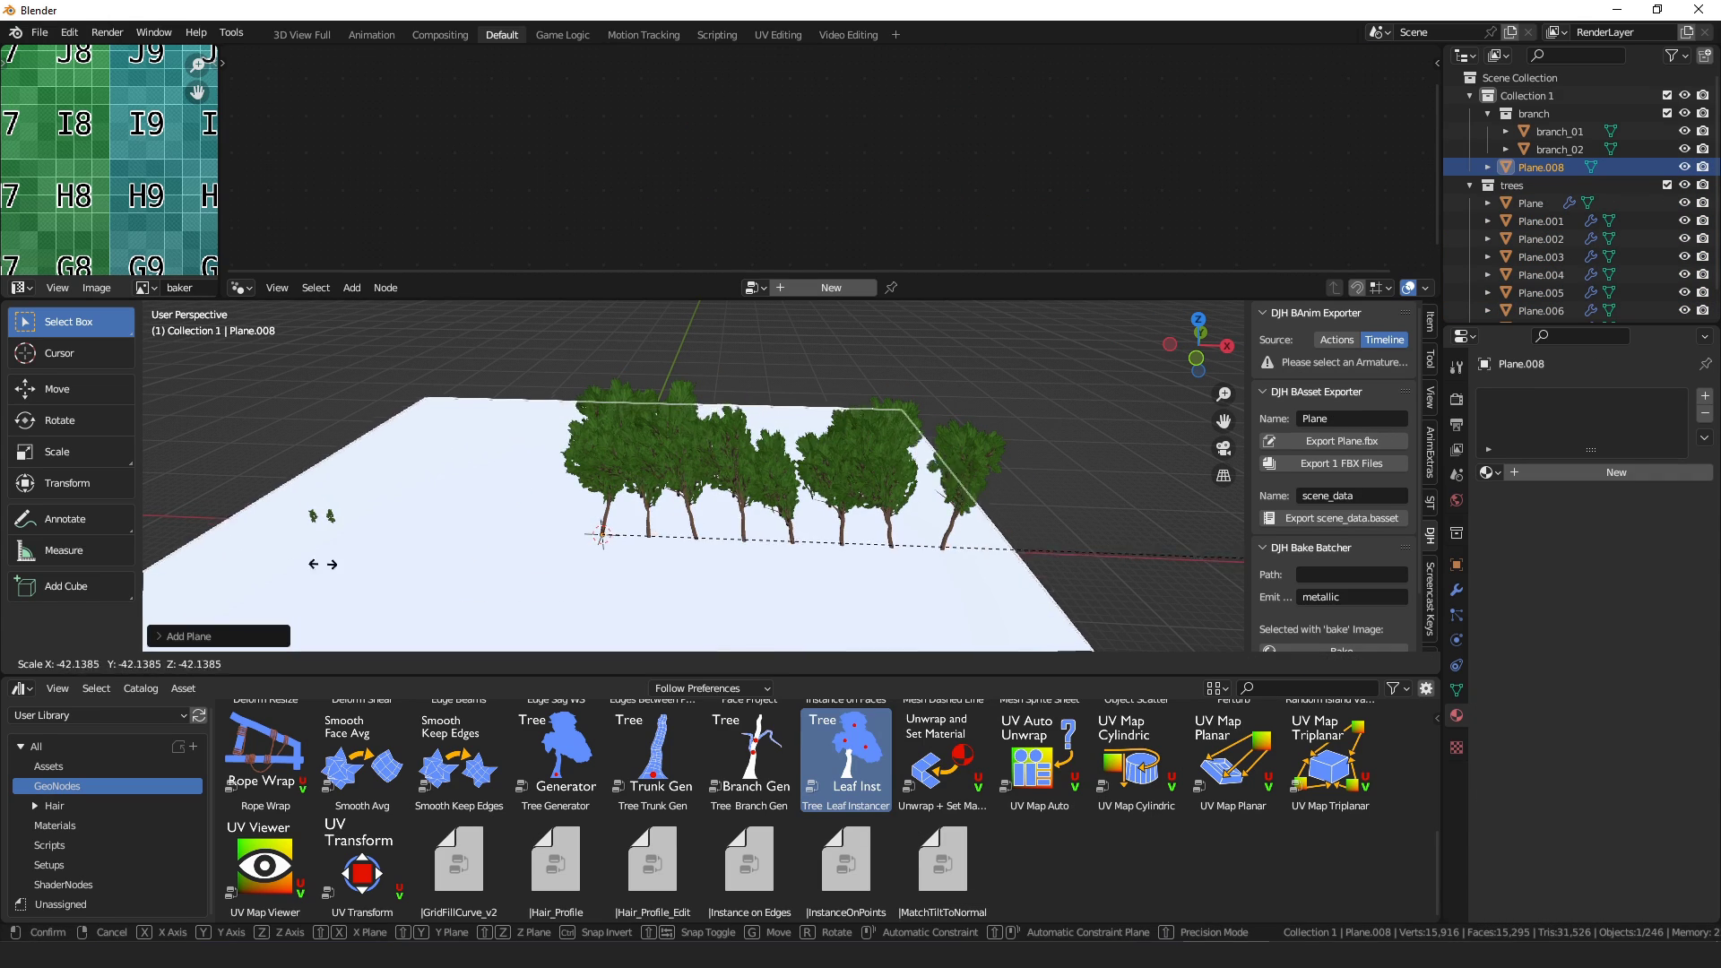
pyautogui.click(622, 550)
pyautogui.scroll(-2, 622, 550)
pyautogui.press('g')
pyautogui.press('x')
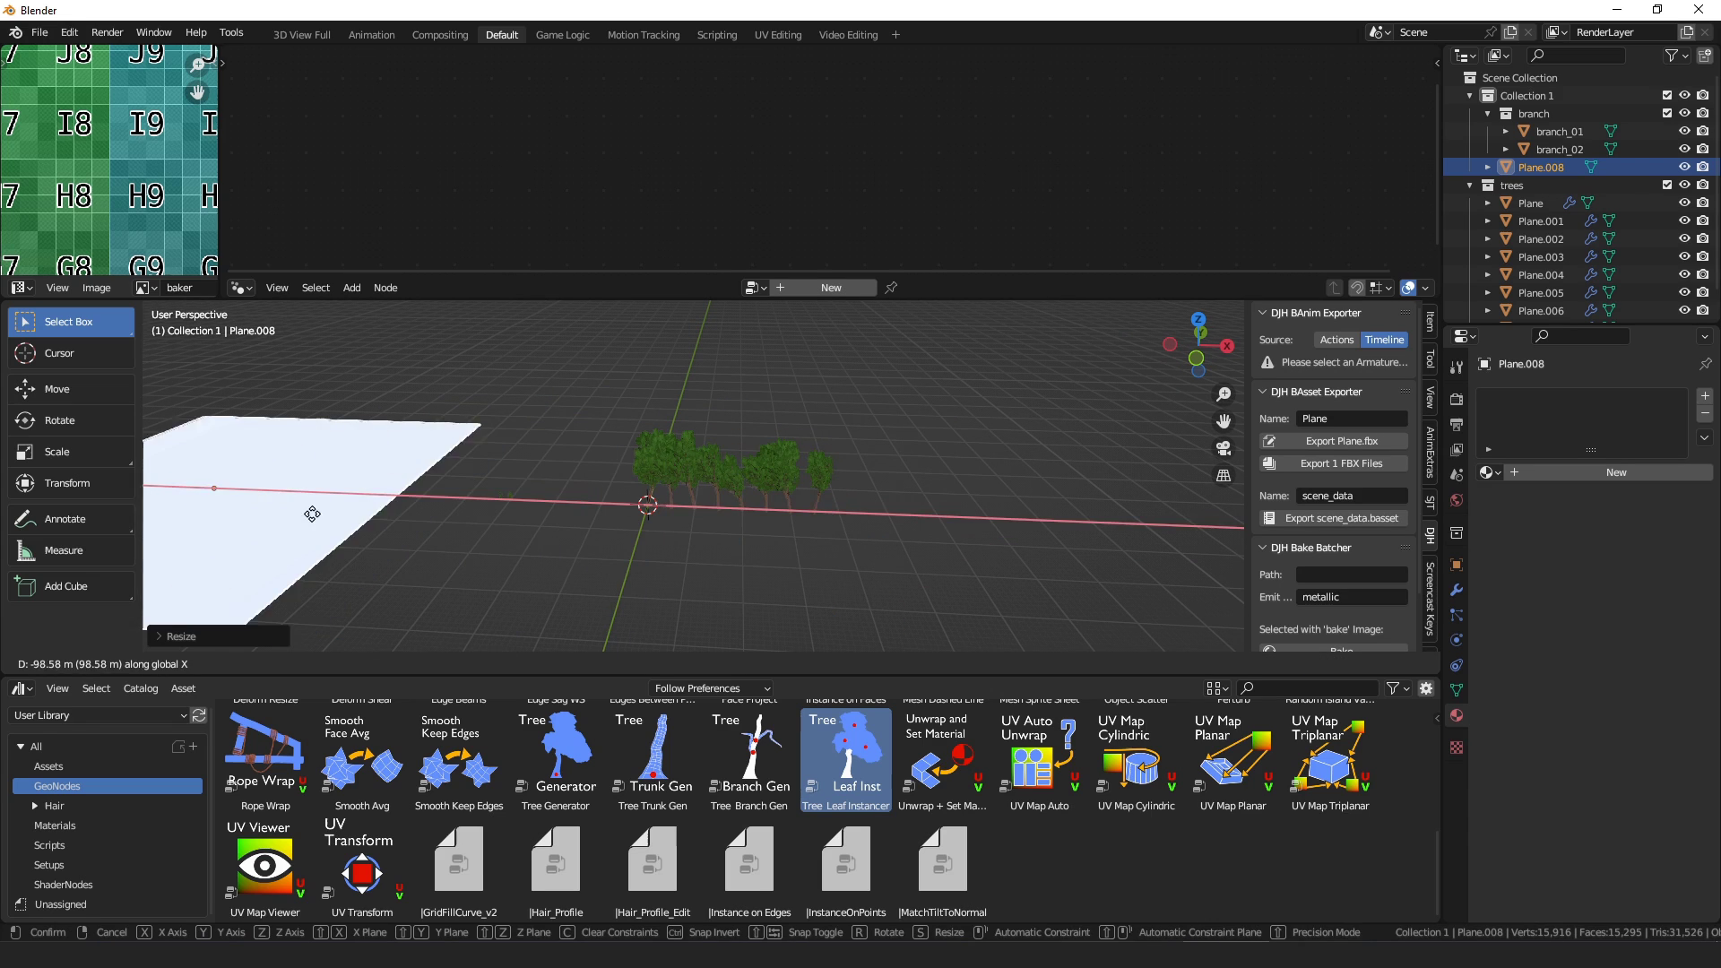
pyautogui.click(415, 522)
pyautogui.keyDown('shift'); pyautogui.moveTo(415, 522); pyautogui.dragTo(731, 514, button='middle'); pyautogui.keyUp('shift')
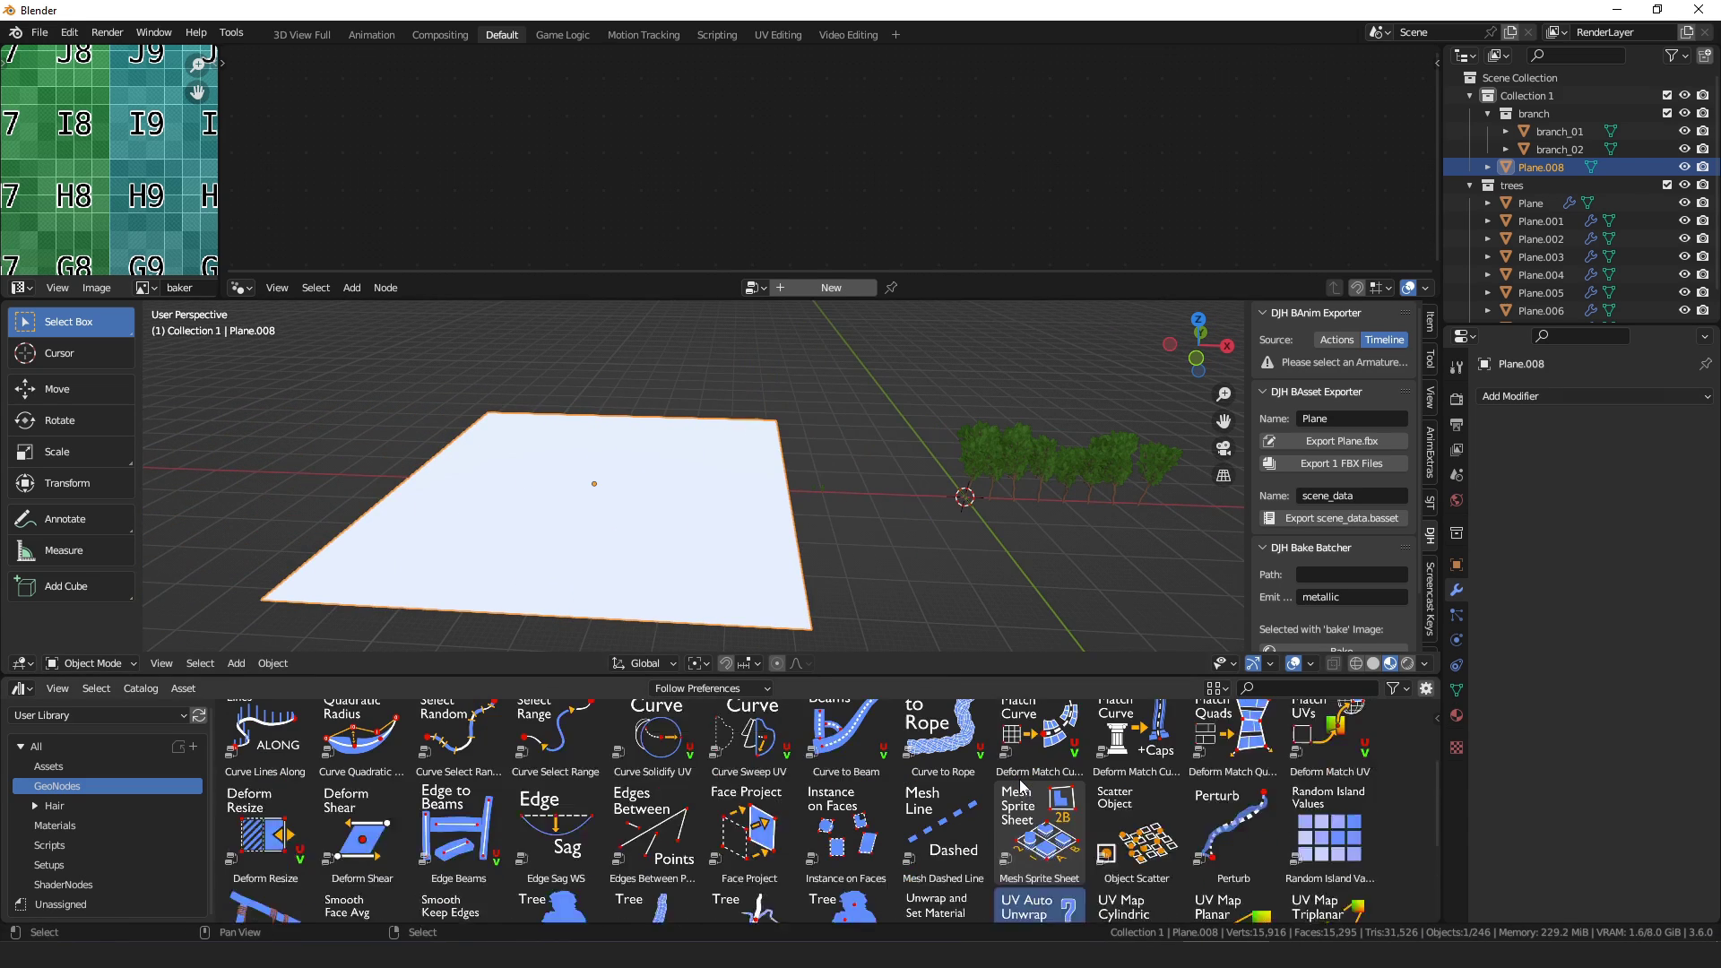
# - Apply the Collection Scatter node asset to the large plane and enlarge the Landscape terrain object
pyautogui.scroll(3, 1020, 787)
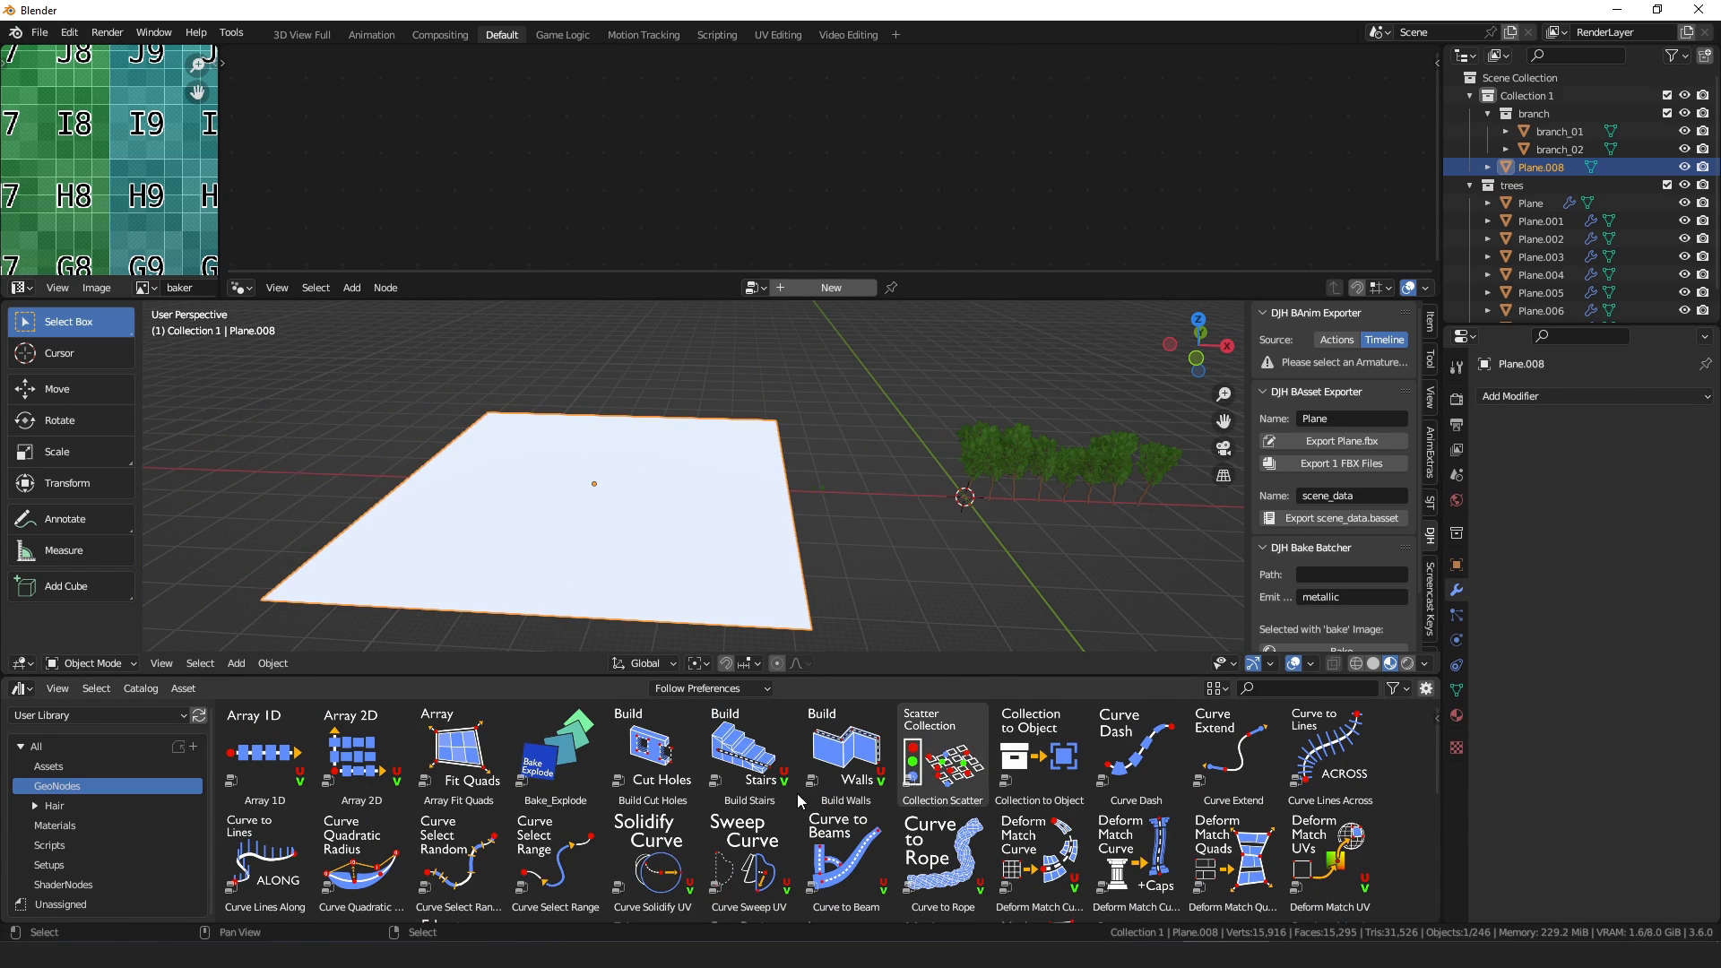
pyautogui.moveTo(943, 760); pyautogui.dragTo(626, 487)
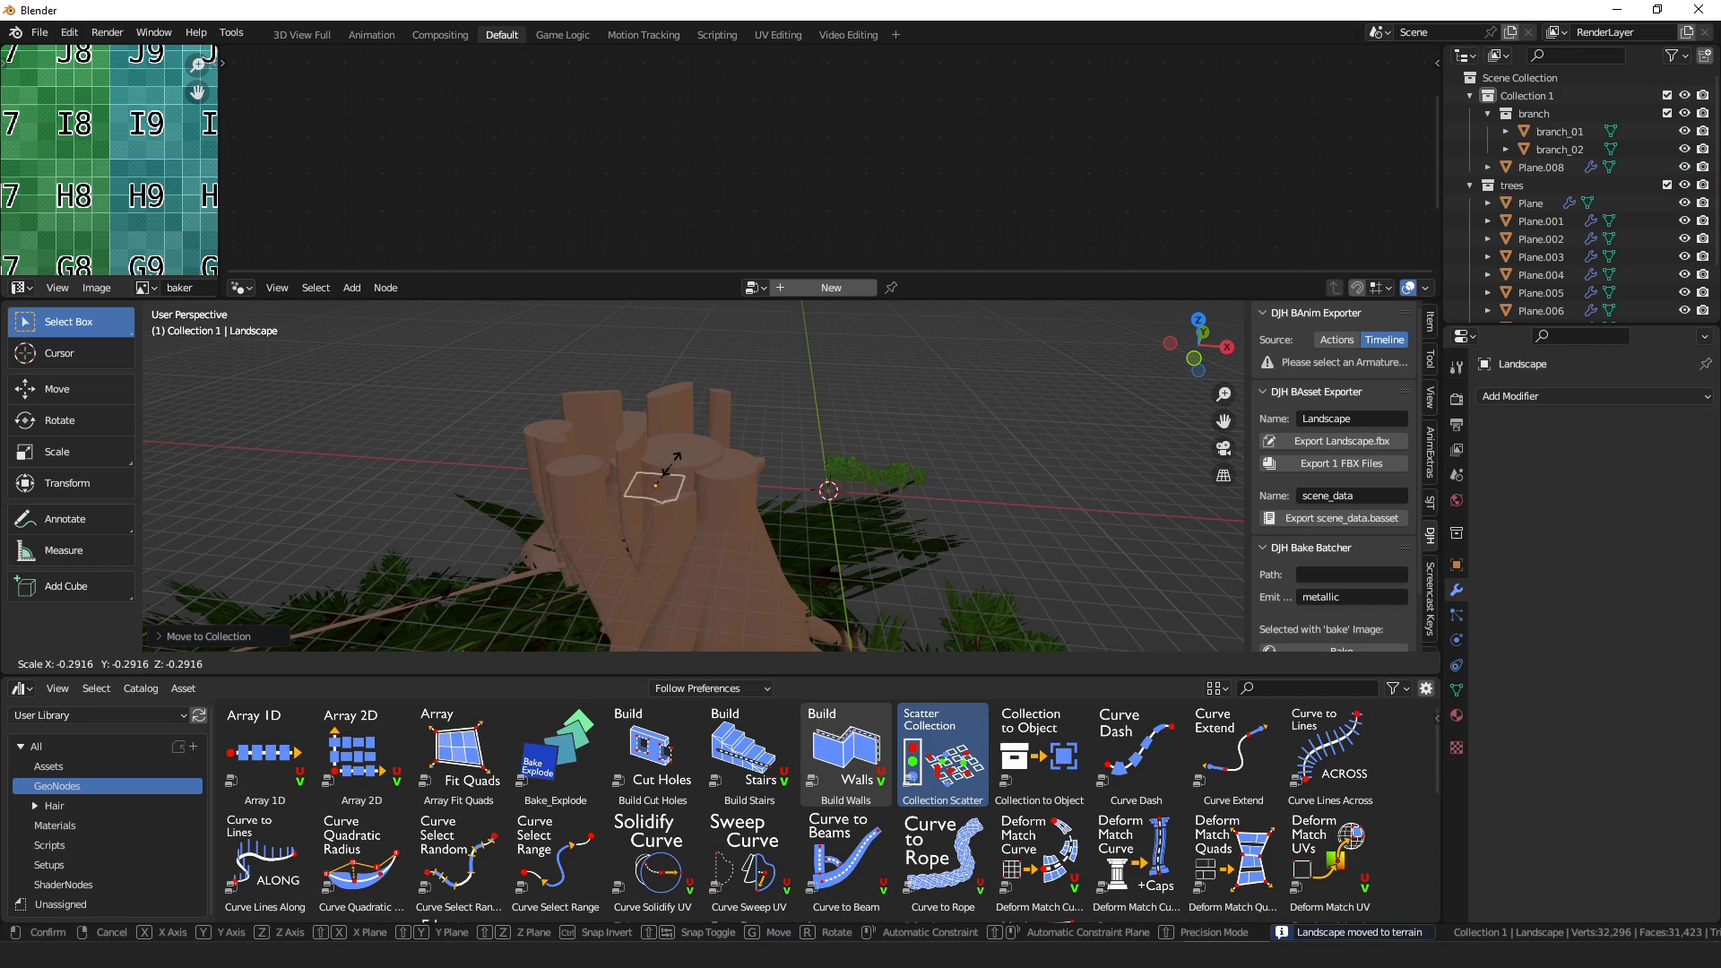
pyautogui.press('s')
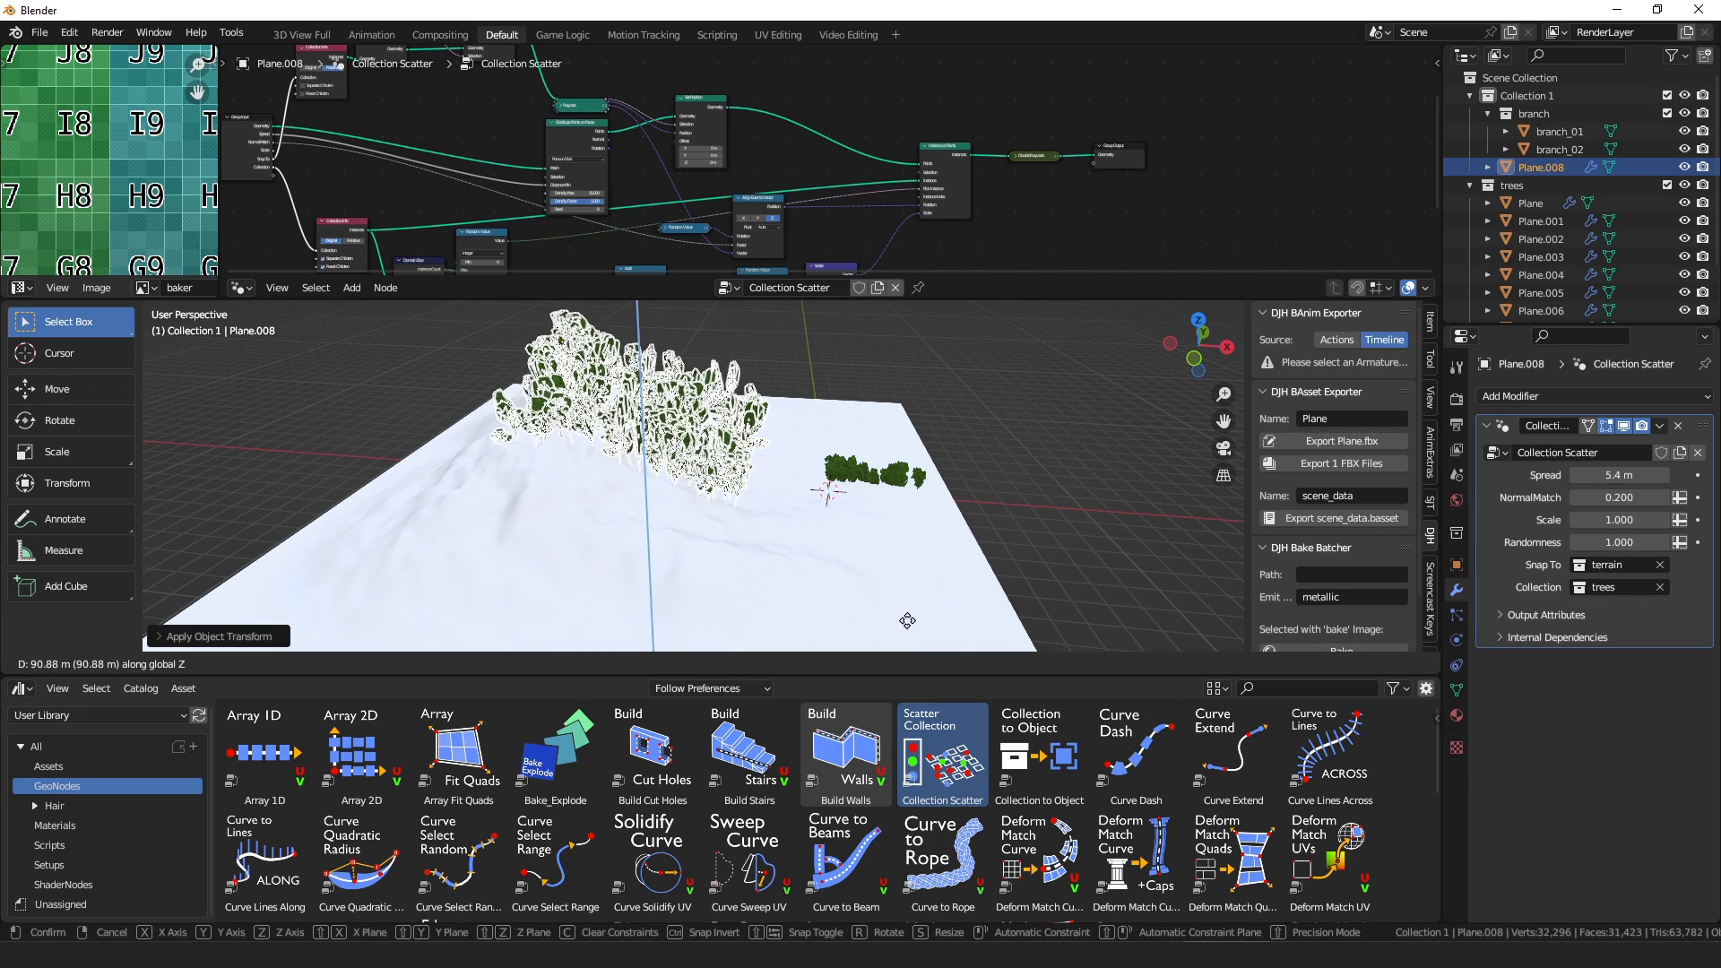
# - Raise the scatter plane along Z above the terrain, enlarge it, and set its Collection Scatter randomness to 0.2
pyautogui.click(858, 519)
pyautogui.press('s')
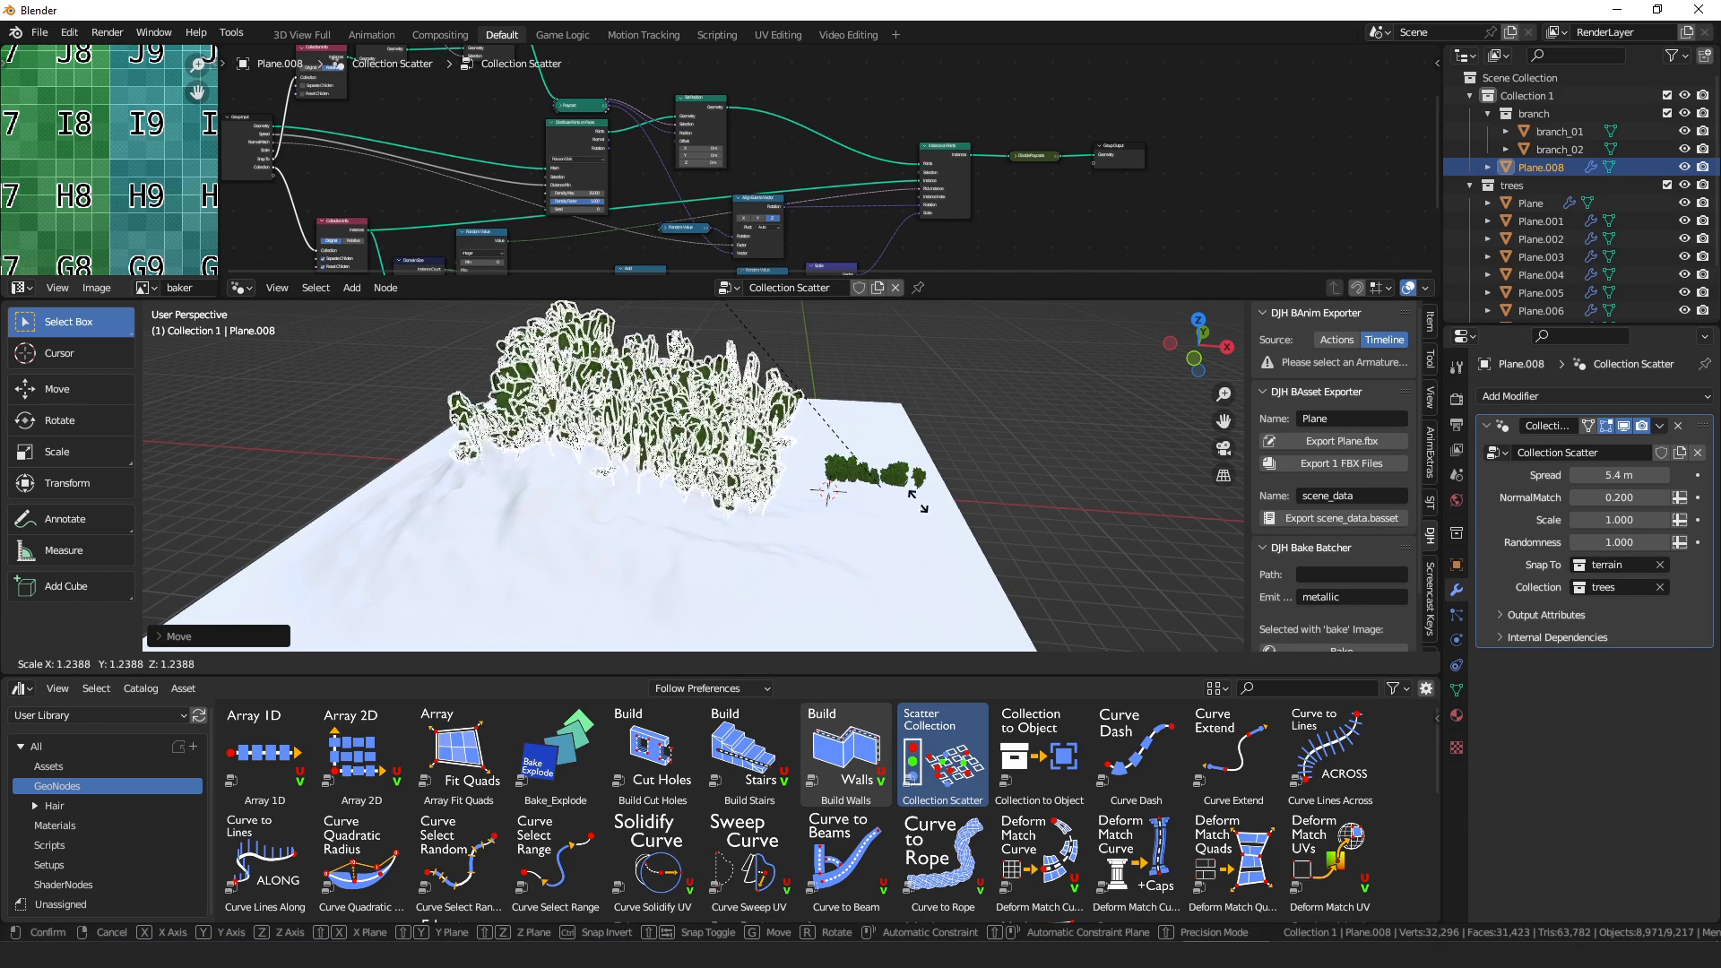
pyautogui.click(1622, 541)
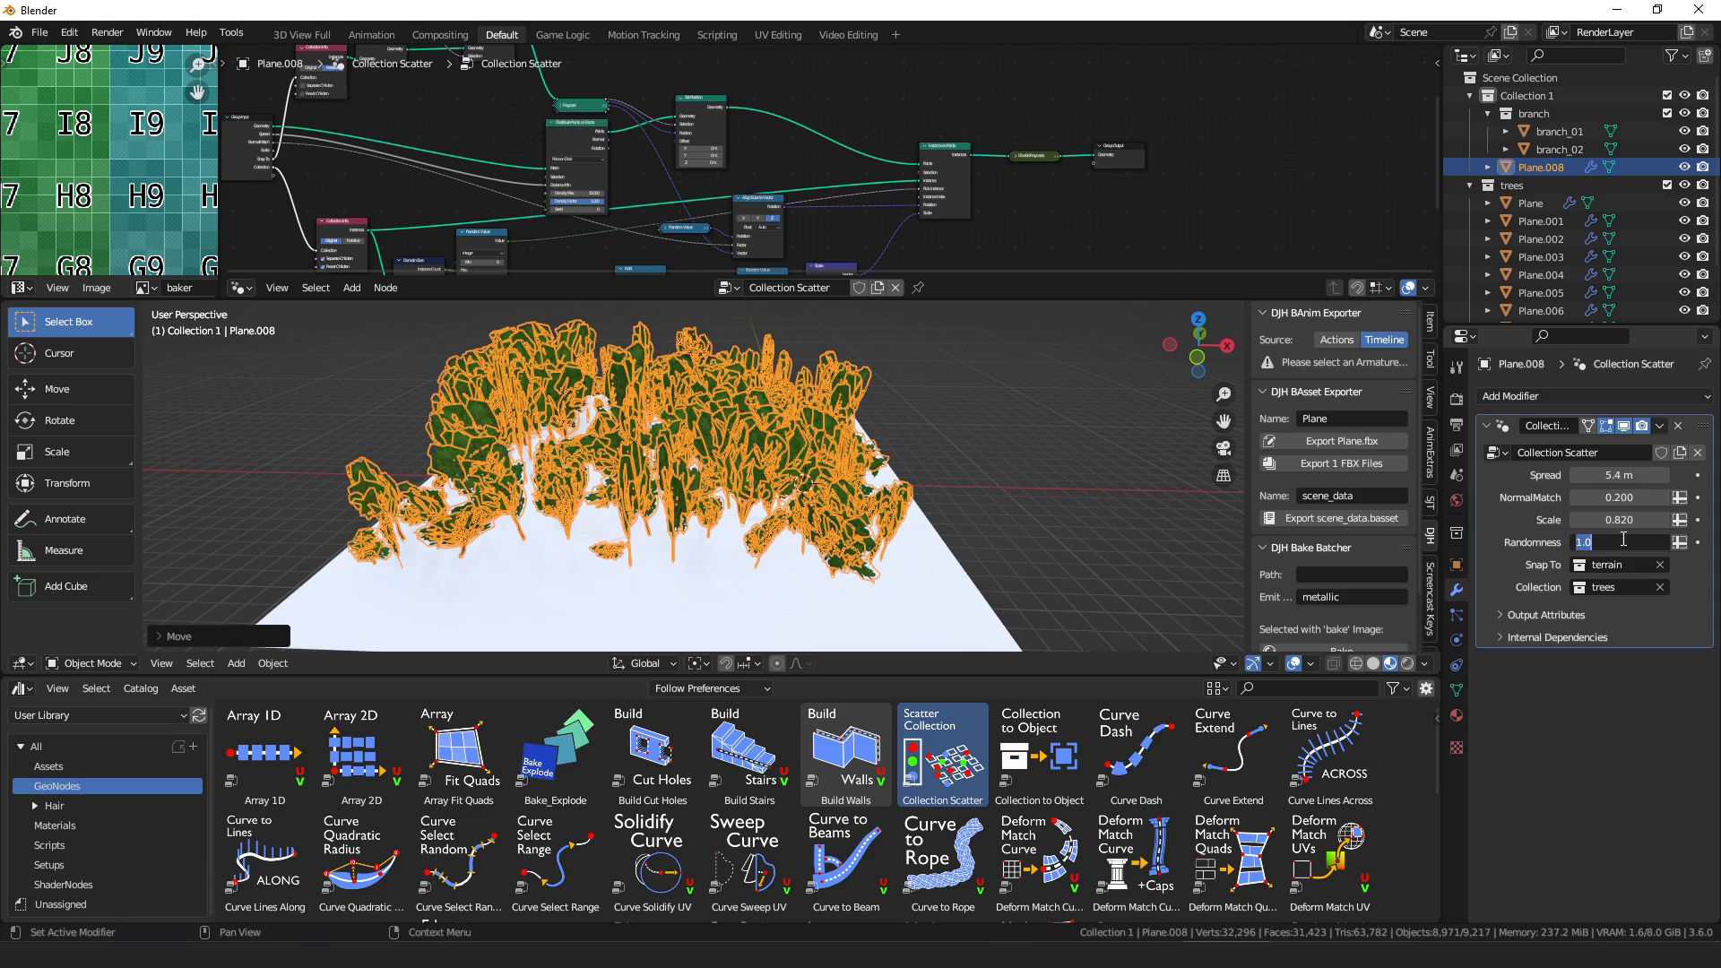
pyautogui.write('.2')
pyautogui.press('Return')
# - Select the Landscape terrain and darken its material's base color to grey with RGB values of about 0.133
pyautogui.click(1115, 475)
pyautogui.moveTo(943, 438); pyautogui.dragTo(930, 491, button='middle')
pyautogui.click(930, 491)
pyautogui.click(1457, 715)
pyautogui.click(1635, 630)
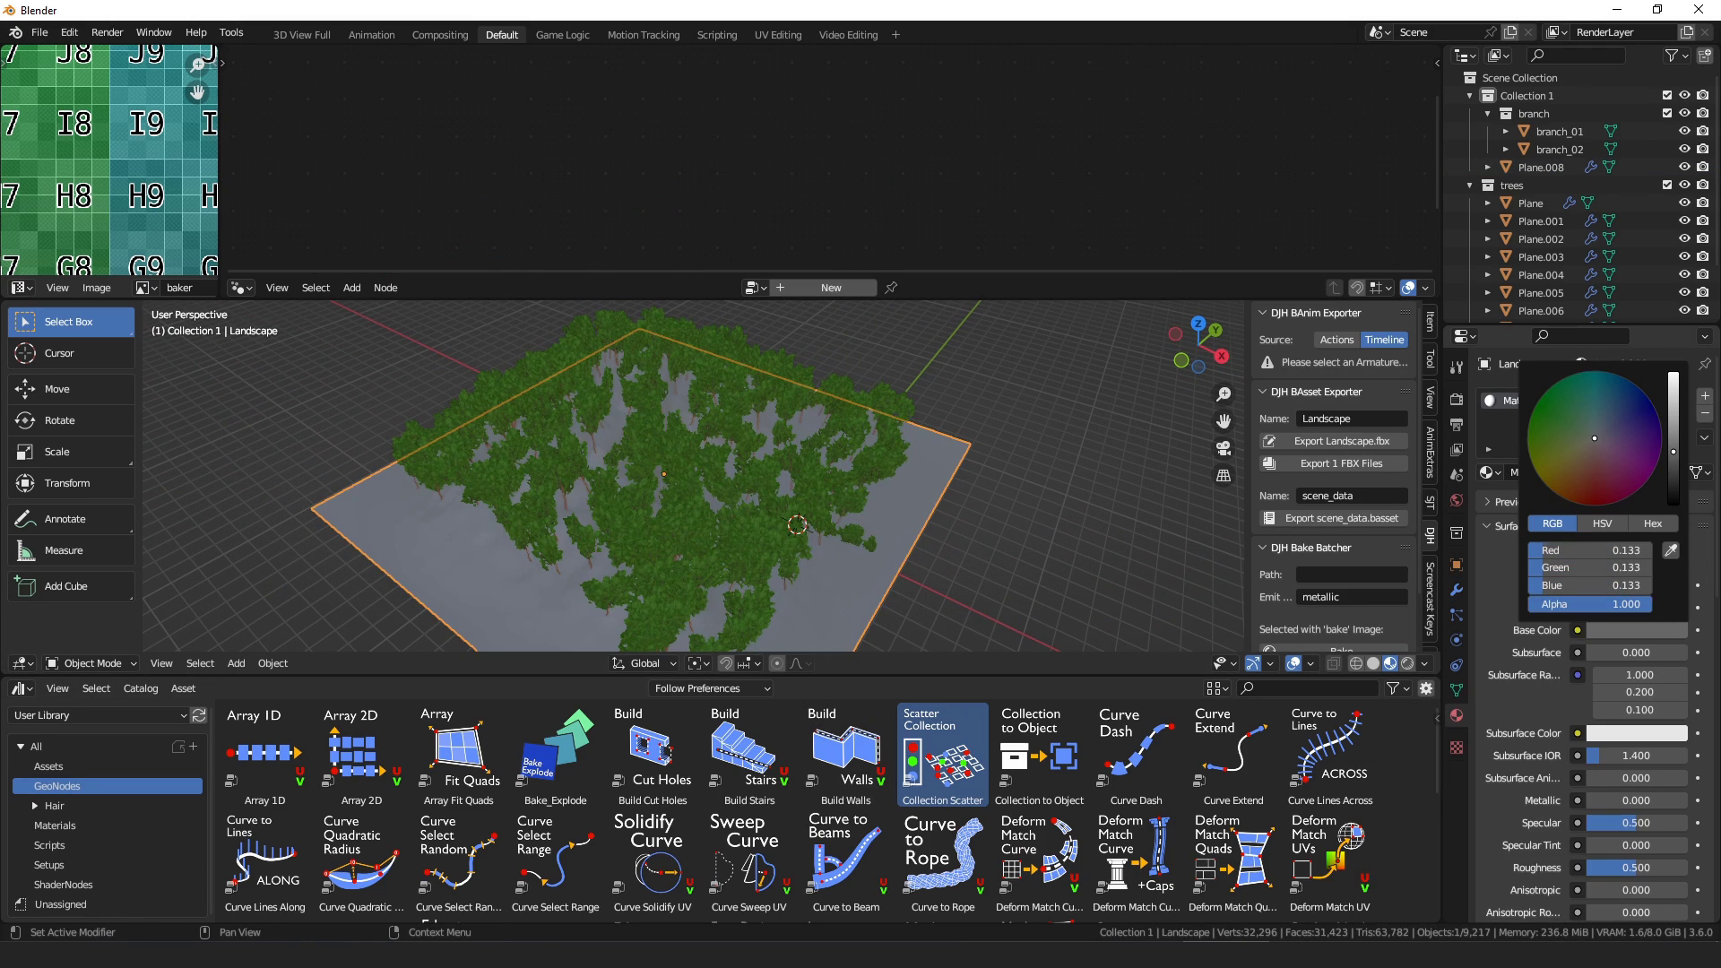
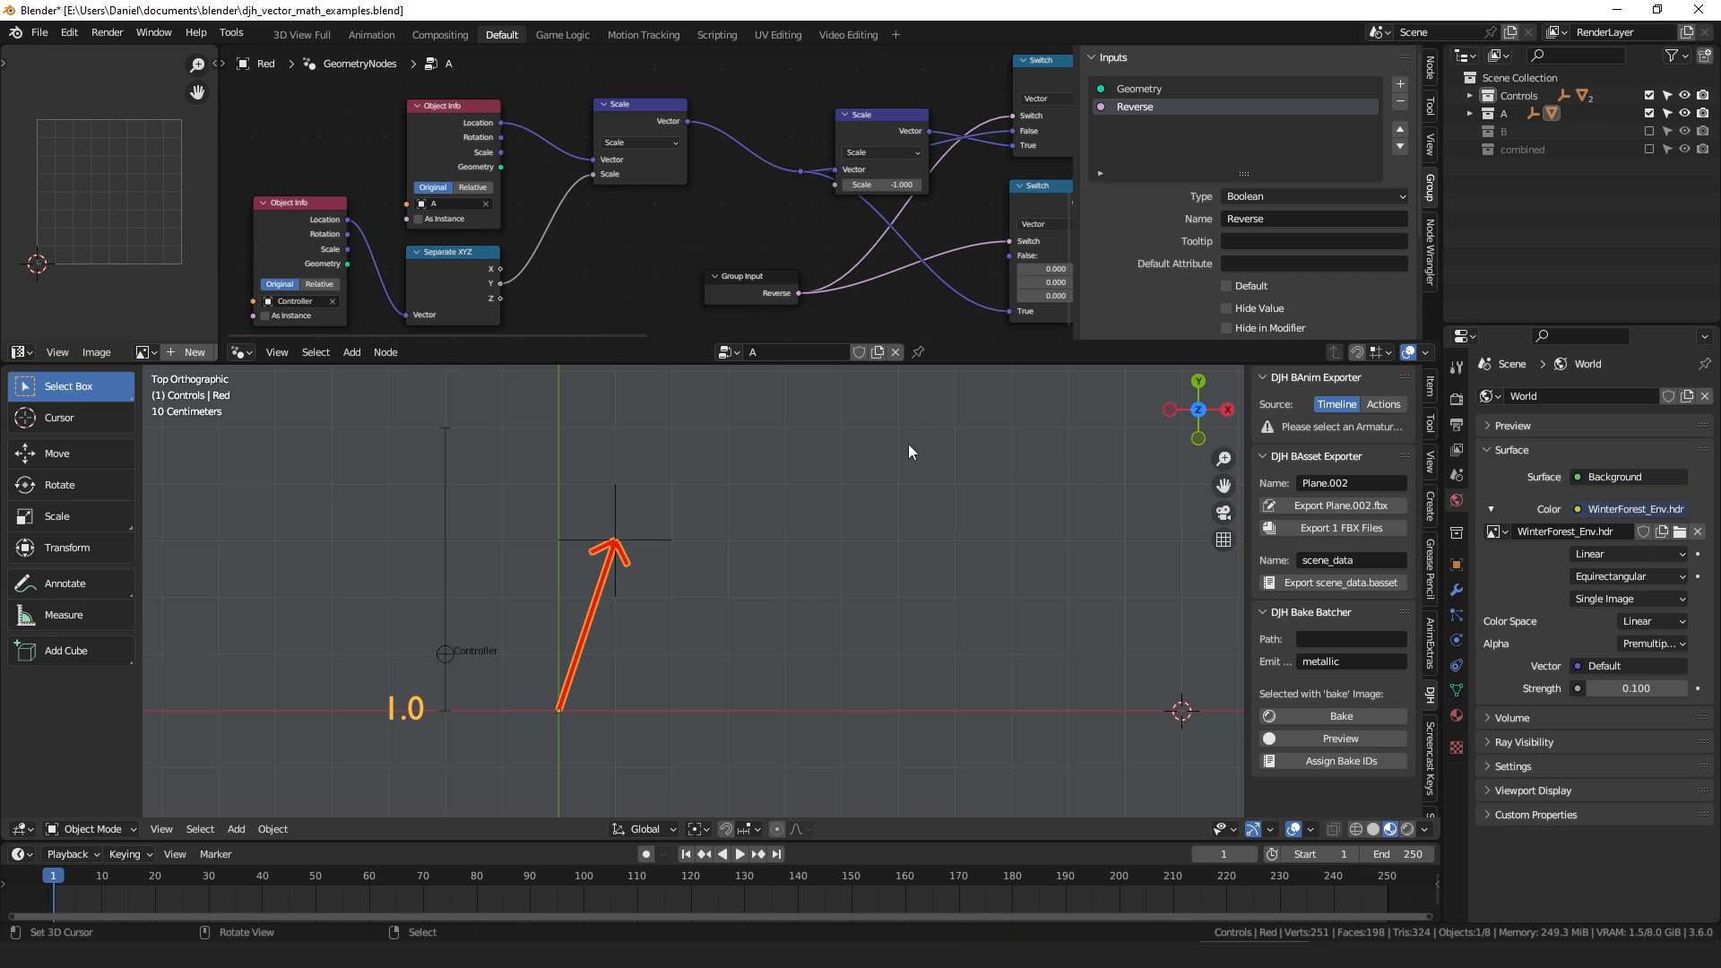
# - Reset the 3D cursor to the world origin and move the A empty along positive X to tilt the red arrow
pyautogui.hotkey('shift', 'c')
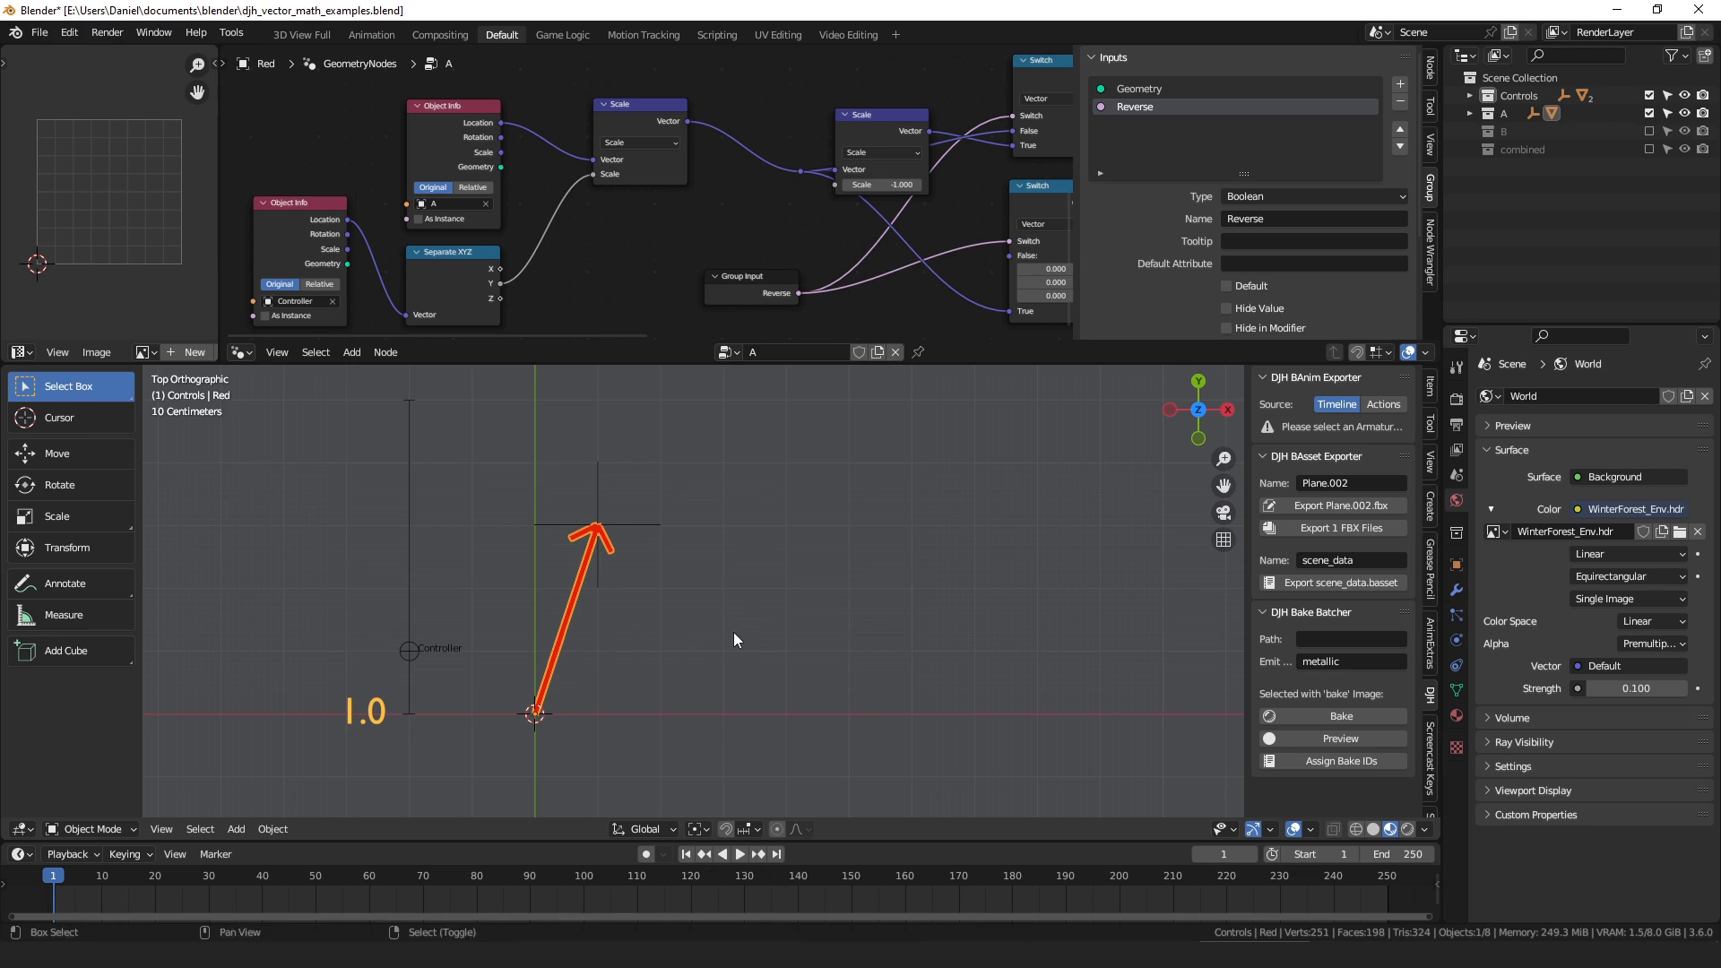
pyautogui.keyDown('shift'); pyautogui.moveTo(733, 631); pyautogui.dragTo(742, 577, button='middle'); pyautogui.keyUp('shift')
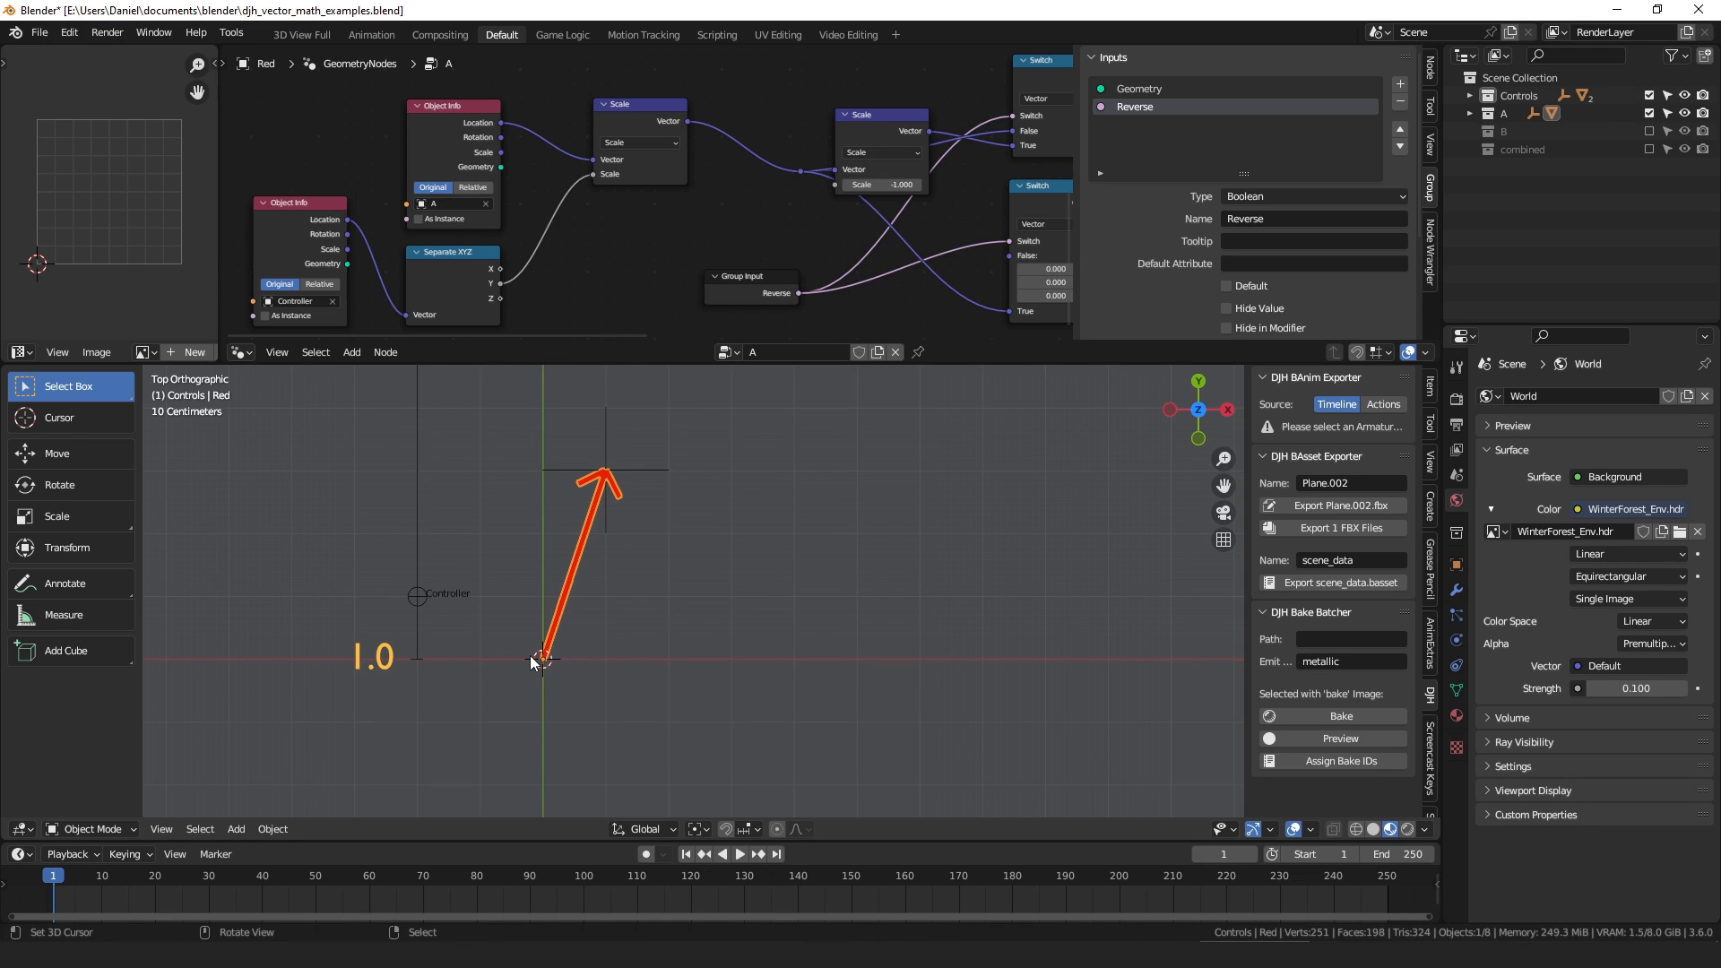
pyautogui.click(638, 493)
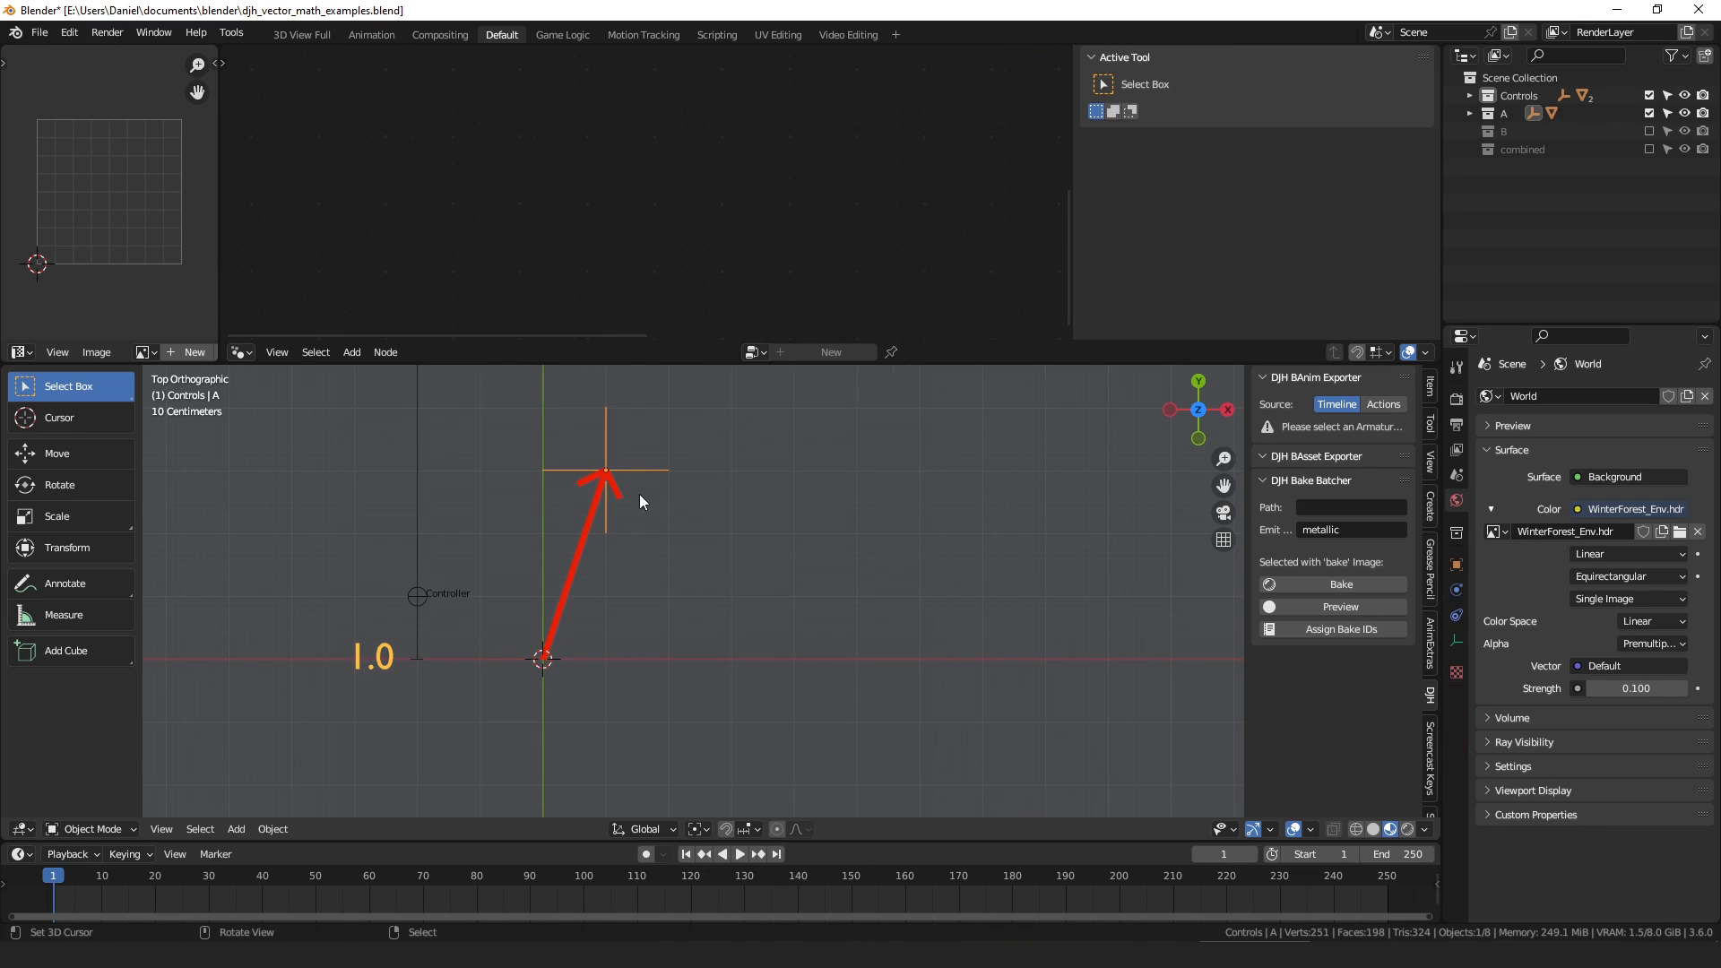
pyautogui.press('g')
pyautogui.click(820, 508)
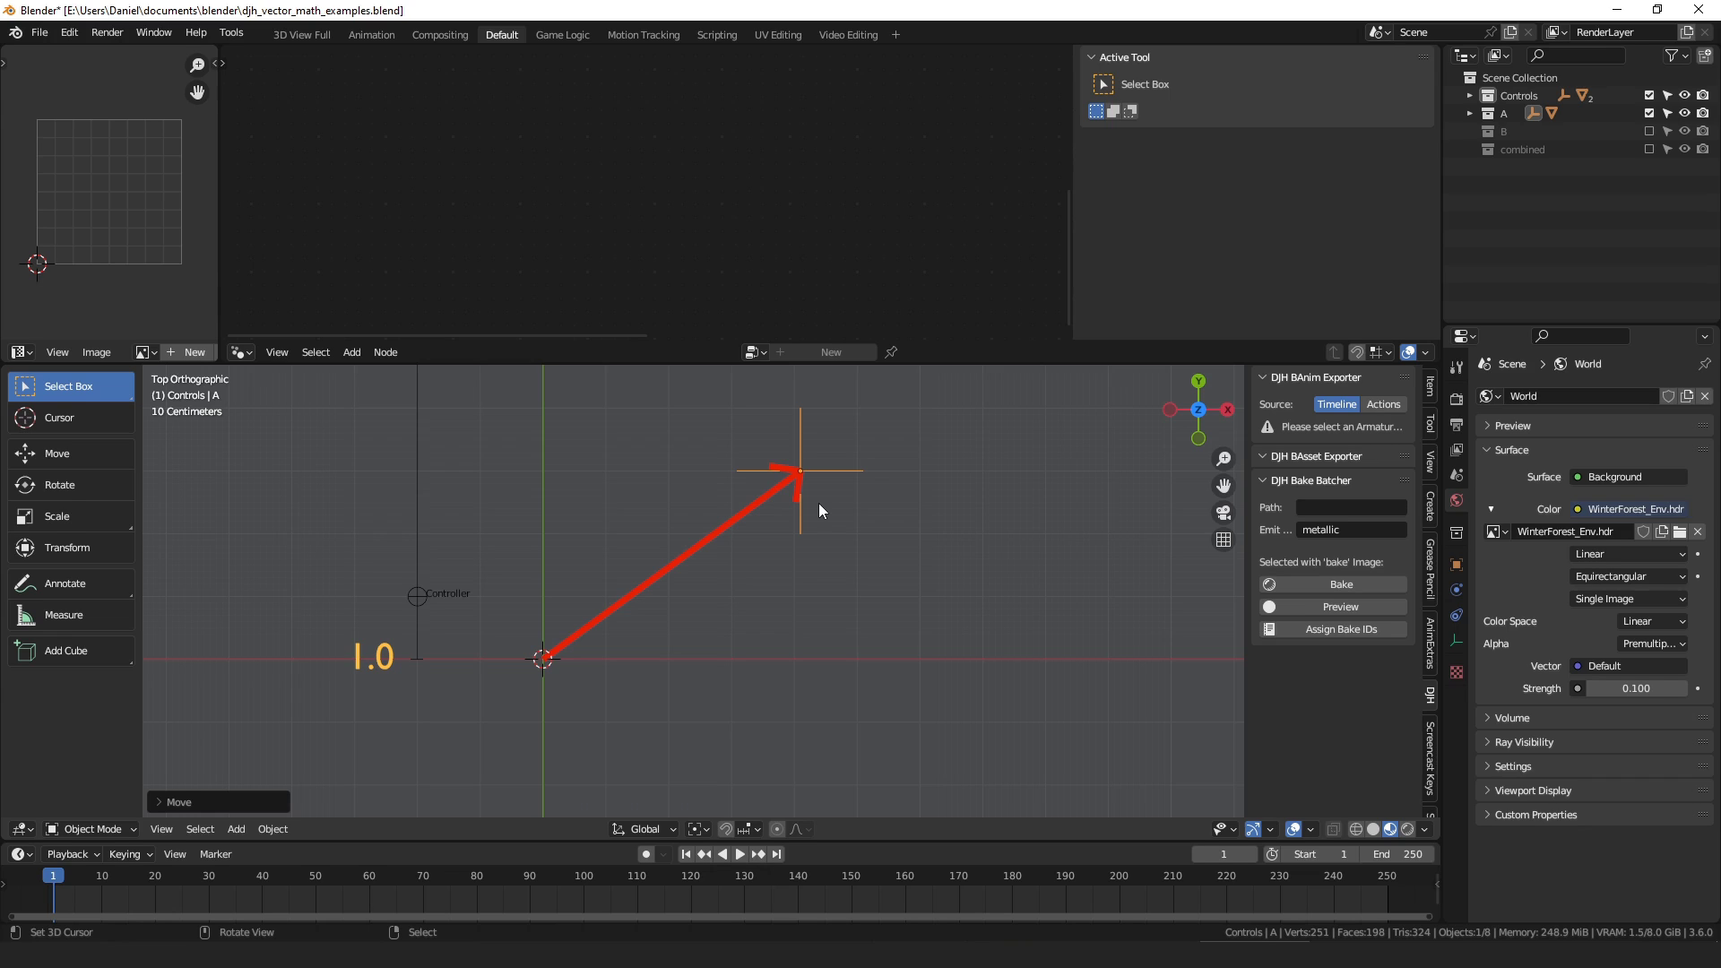
pyautogui.rightClick(799, 497)
# - Try scaling, moving and rotating the red arrow object directly
pyautogui.keyDown('shift'); pyautogui.moveTo(819, 503); pyautogui.dragTo(711, 596, button='middle'); pyautogui.keyUp('shift')
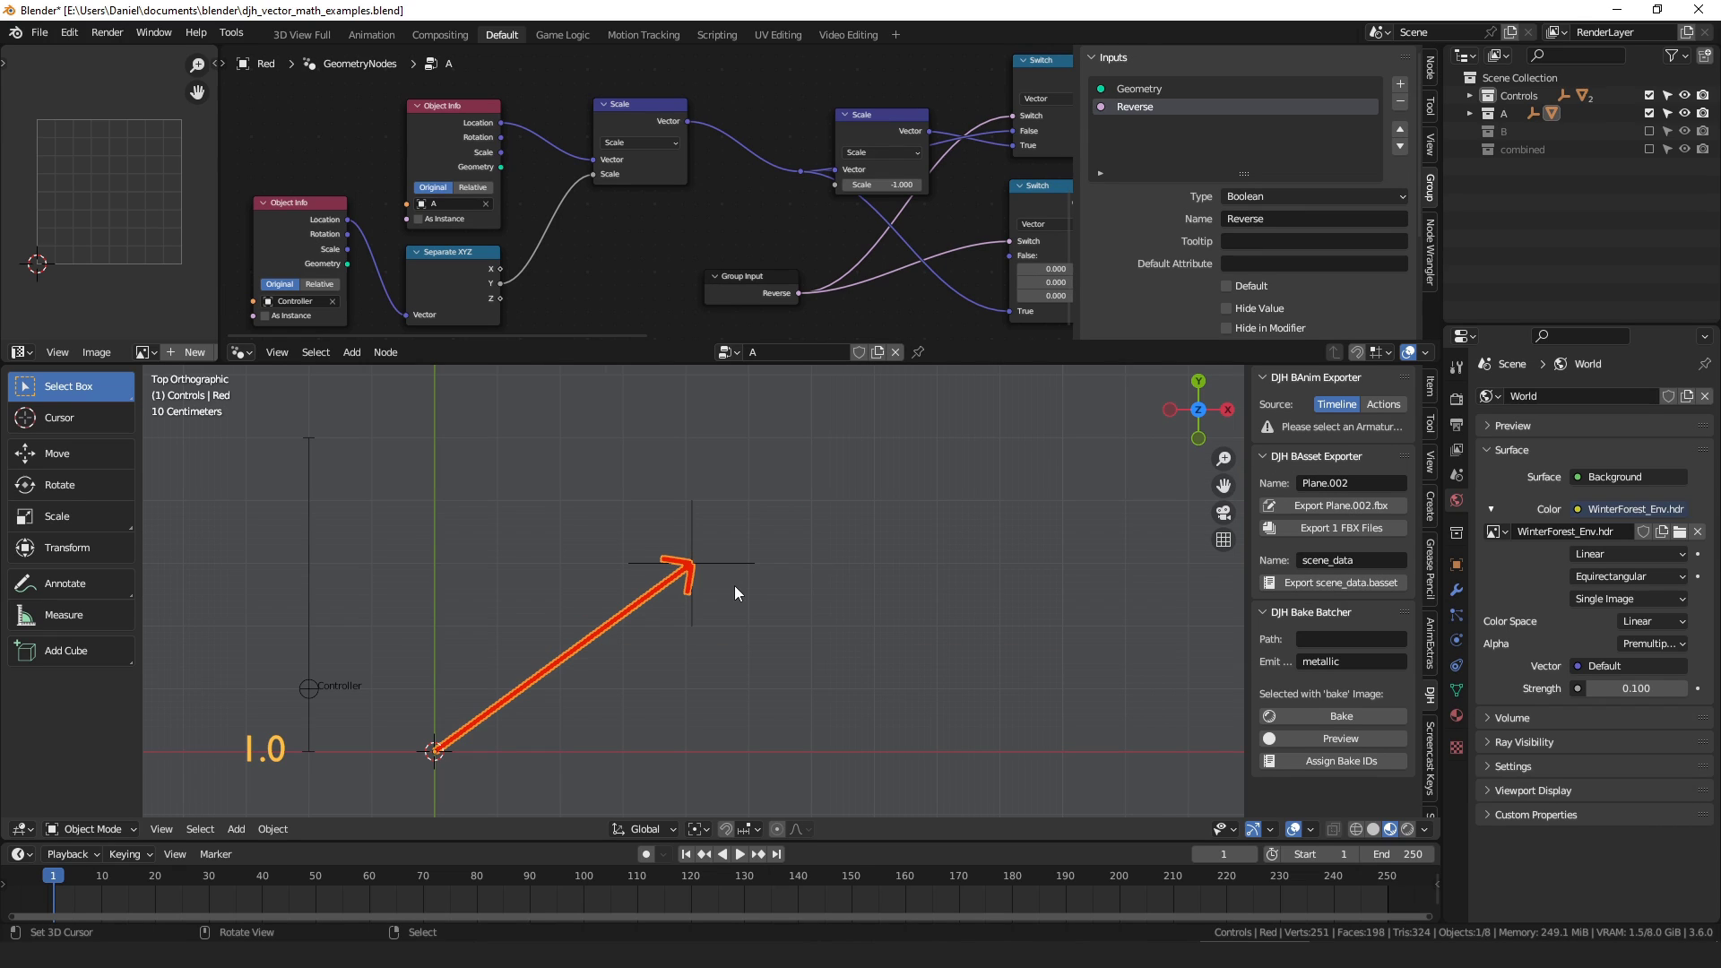
pyautogui.press('s')
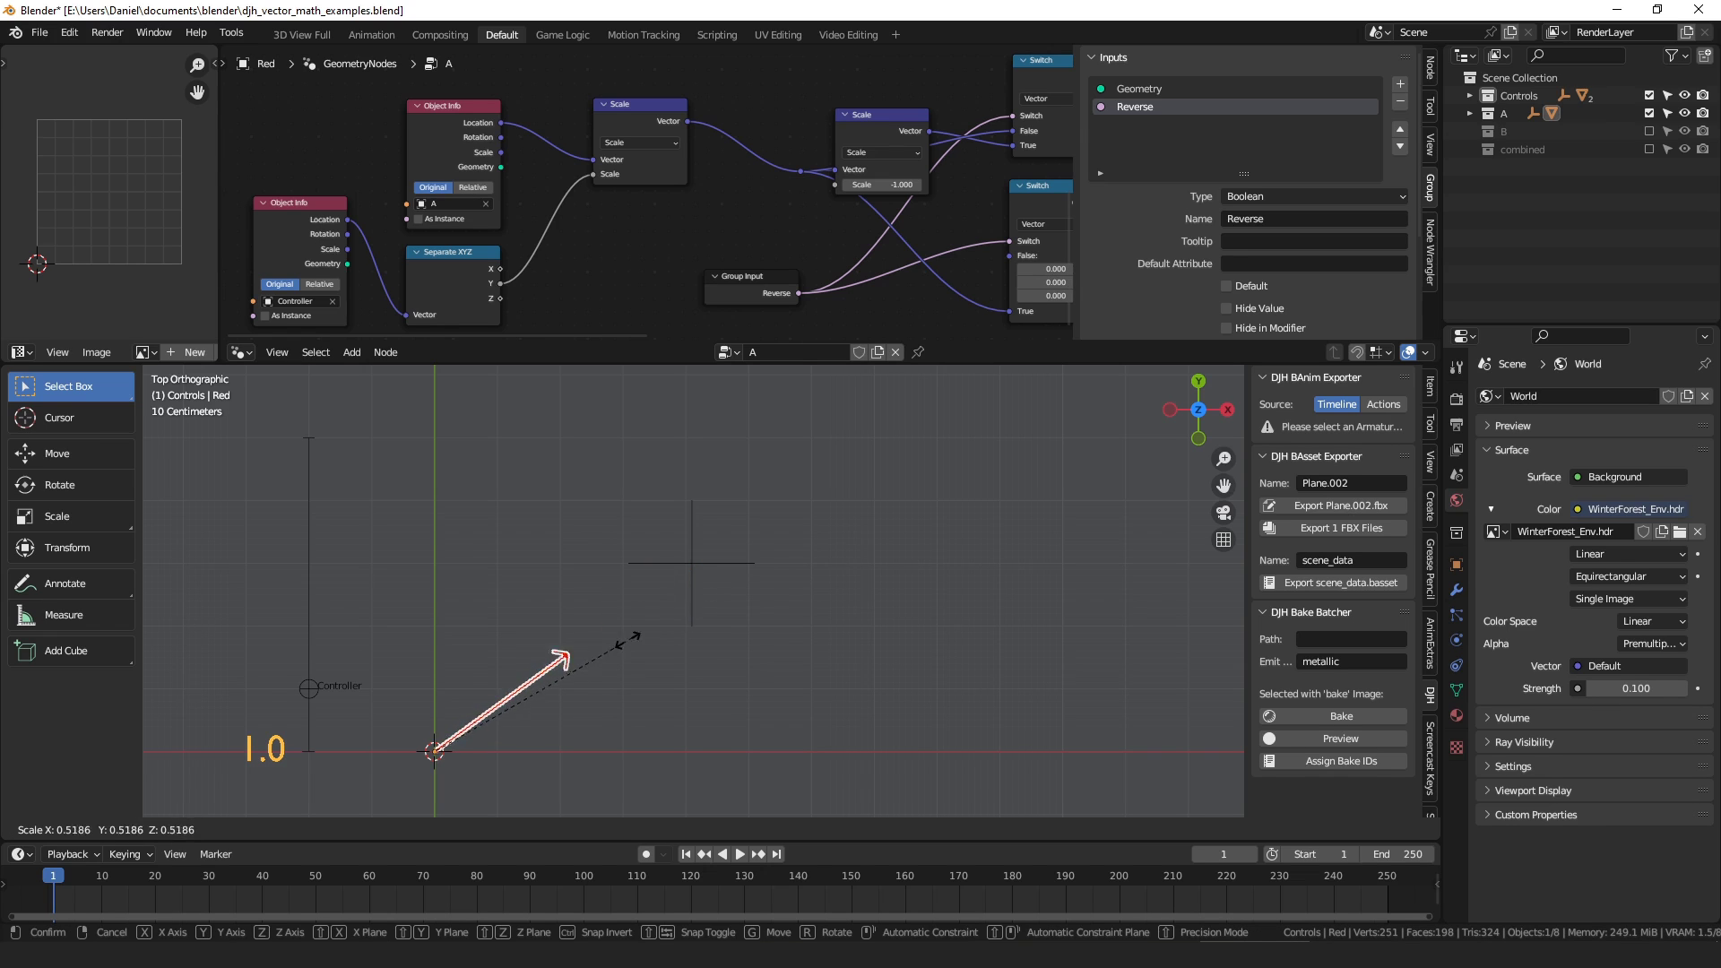
pyautogui.press('Escape')
pyautogui.press('s')
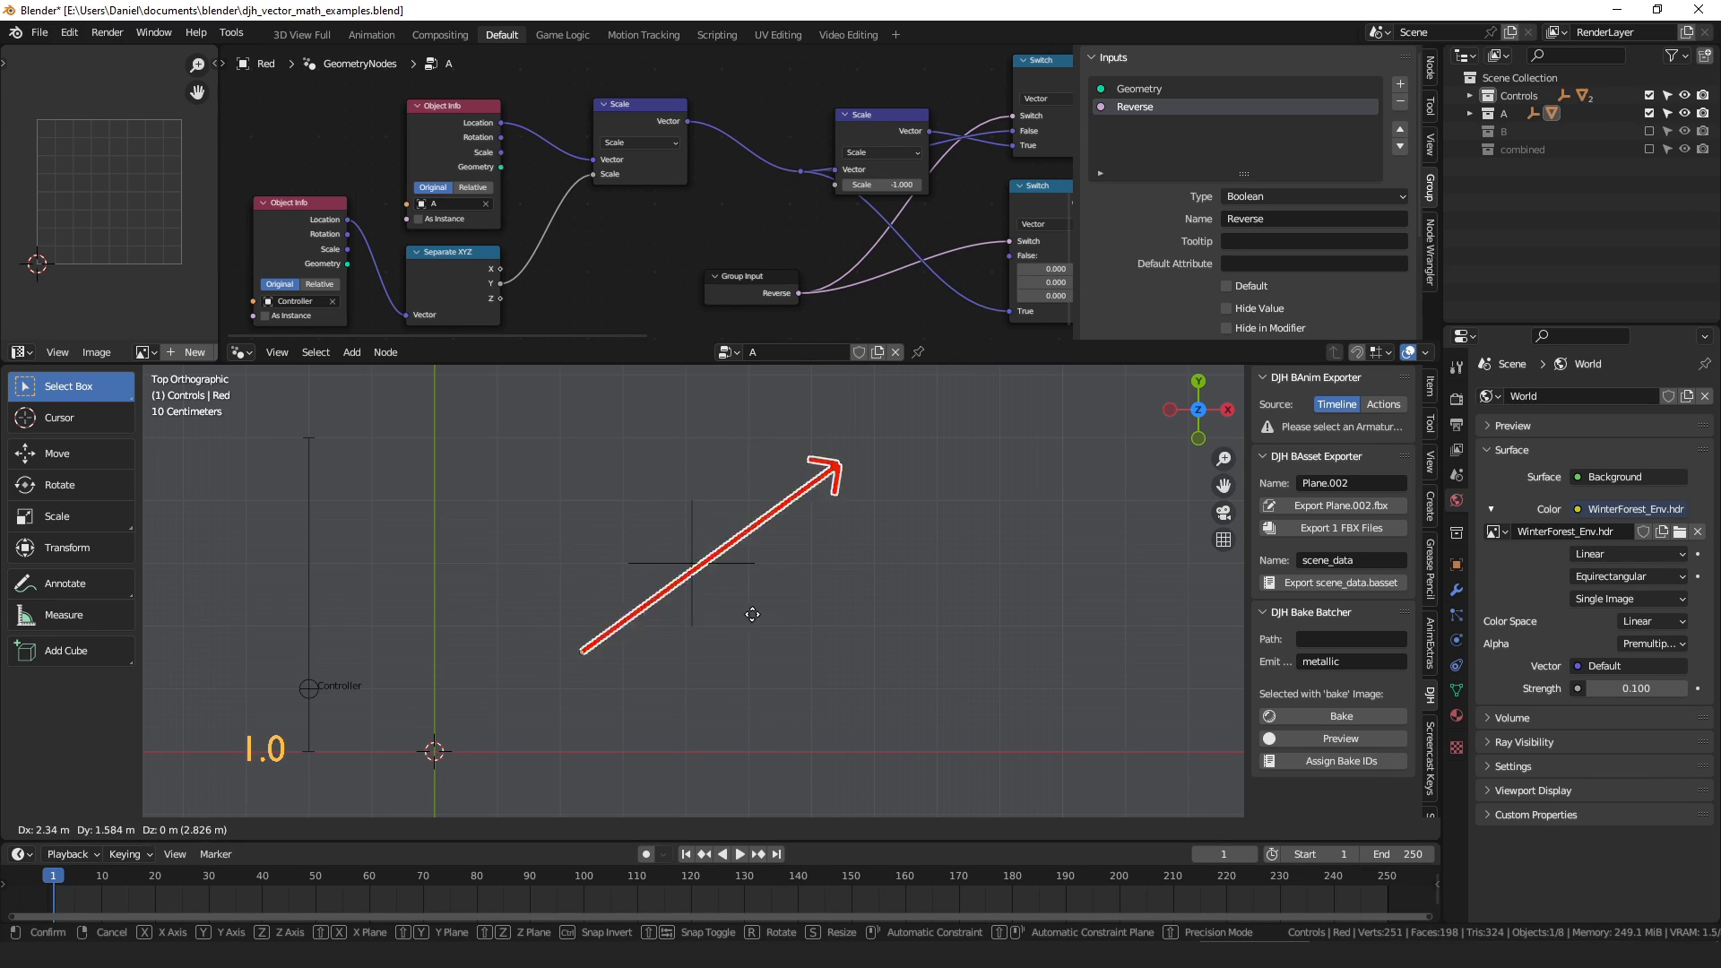
pyautogui.press('Escape')
pyautogui.press('r')
pyautogui.press('Escape')
pyautogui.keyDown('shift'); pyautogui.moveTo(788, 571); pyautogui.dragTo(783, 547, button='middle'); pyautogui.keyUp('shift')
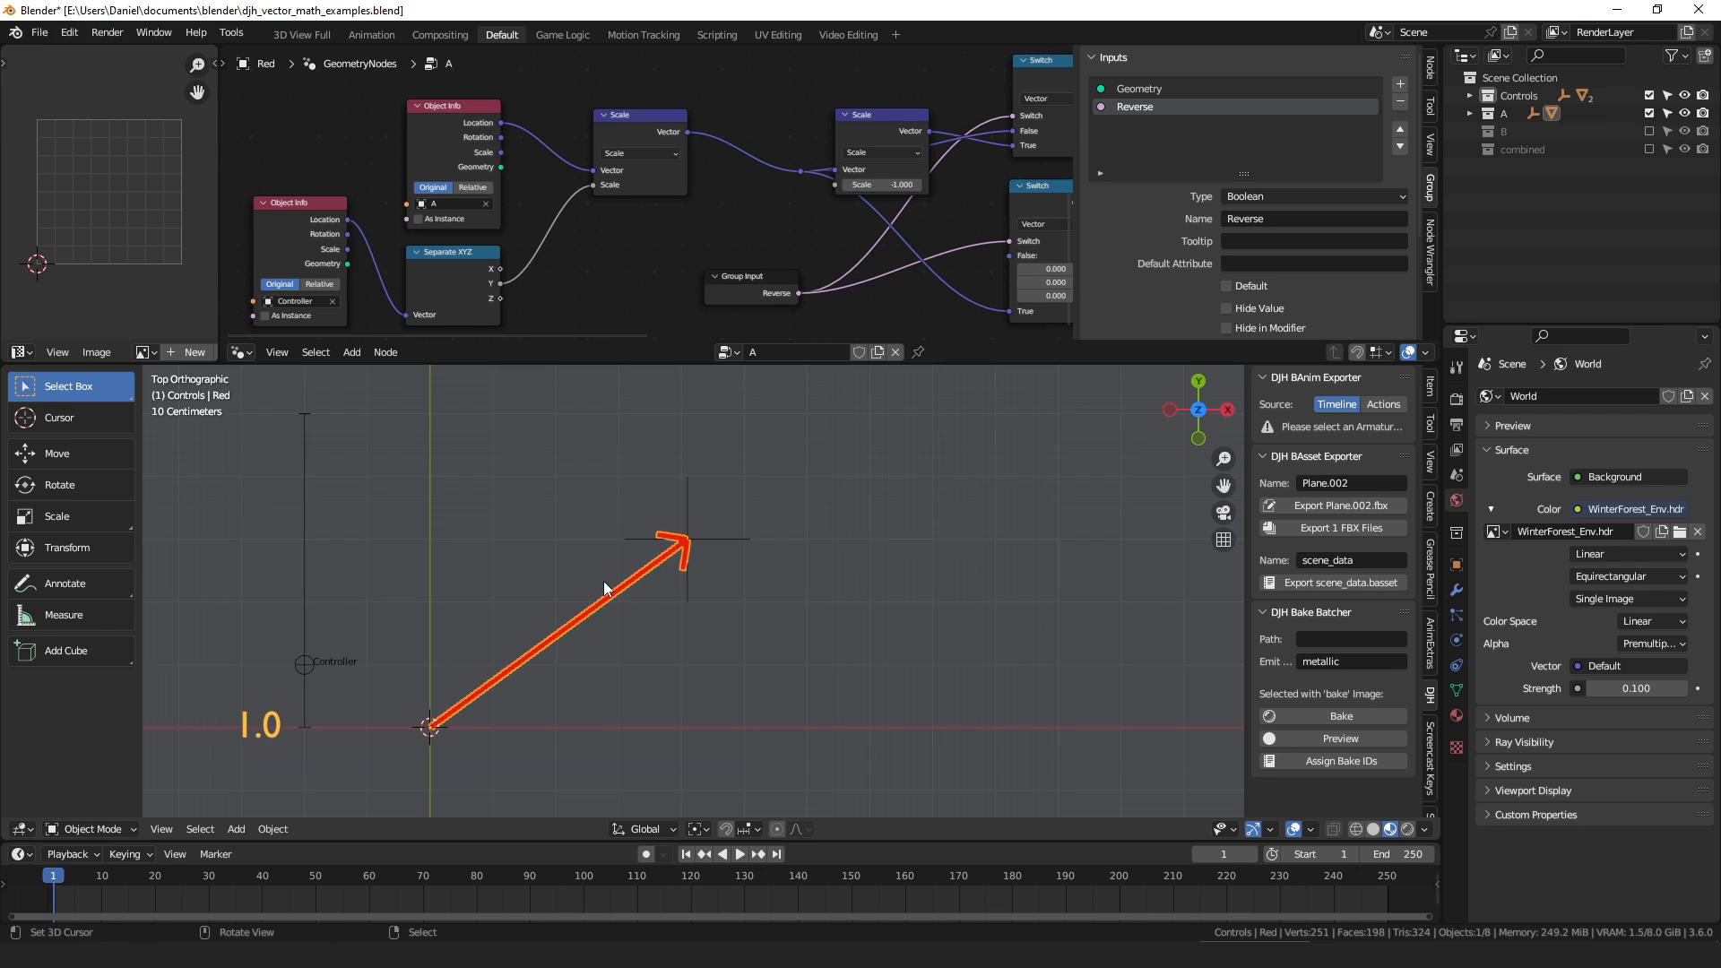
pyautogui.press('s')
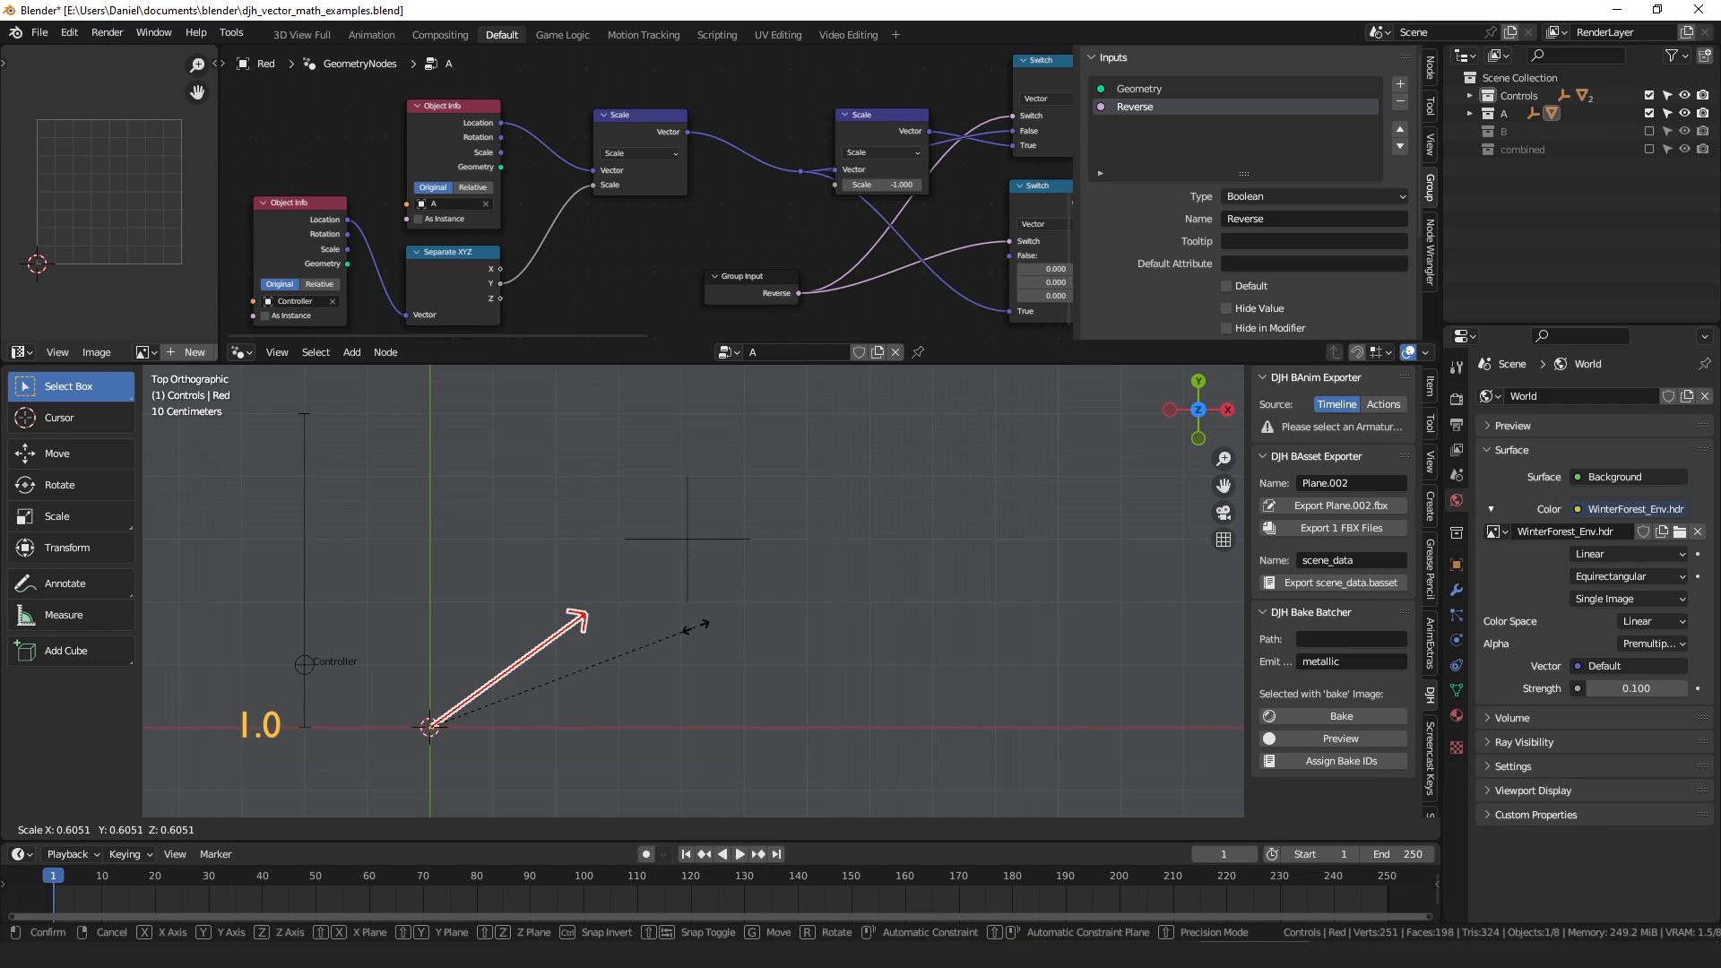
pyautogui.rightClick(701, 633)
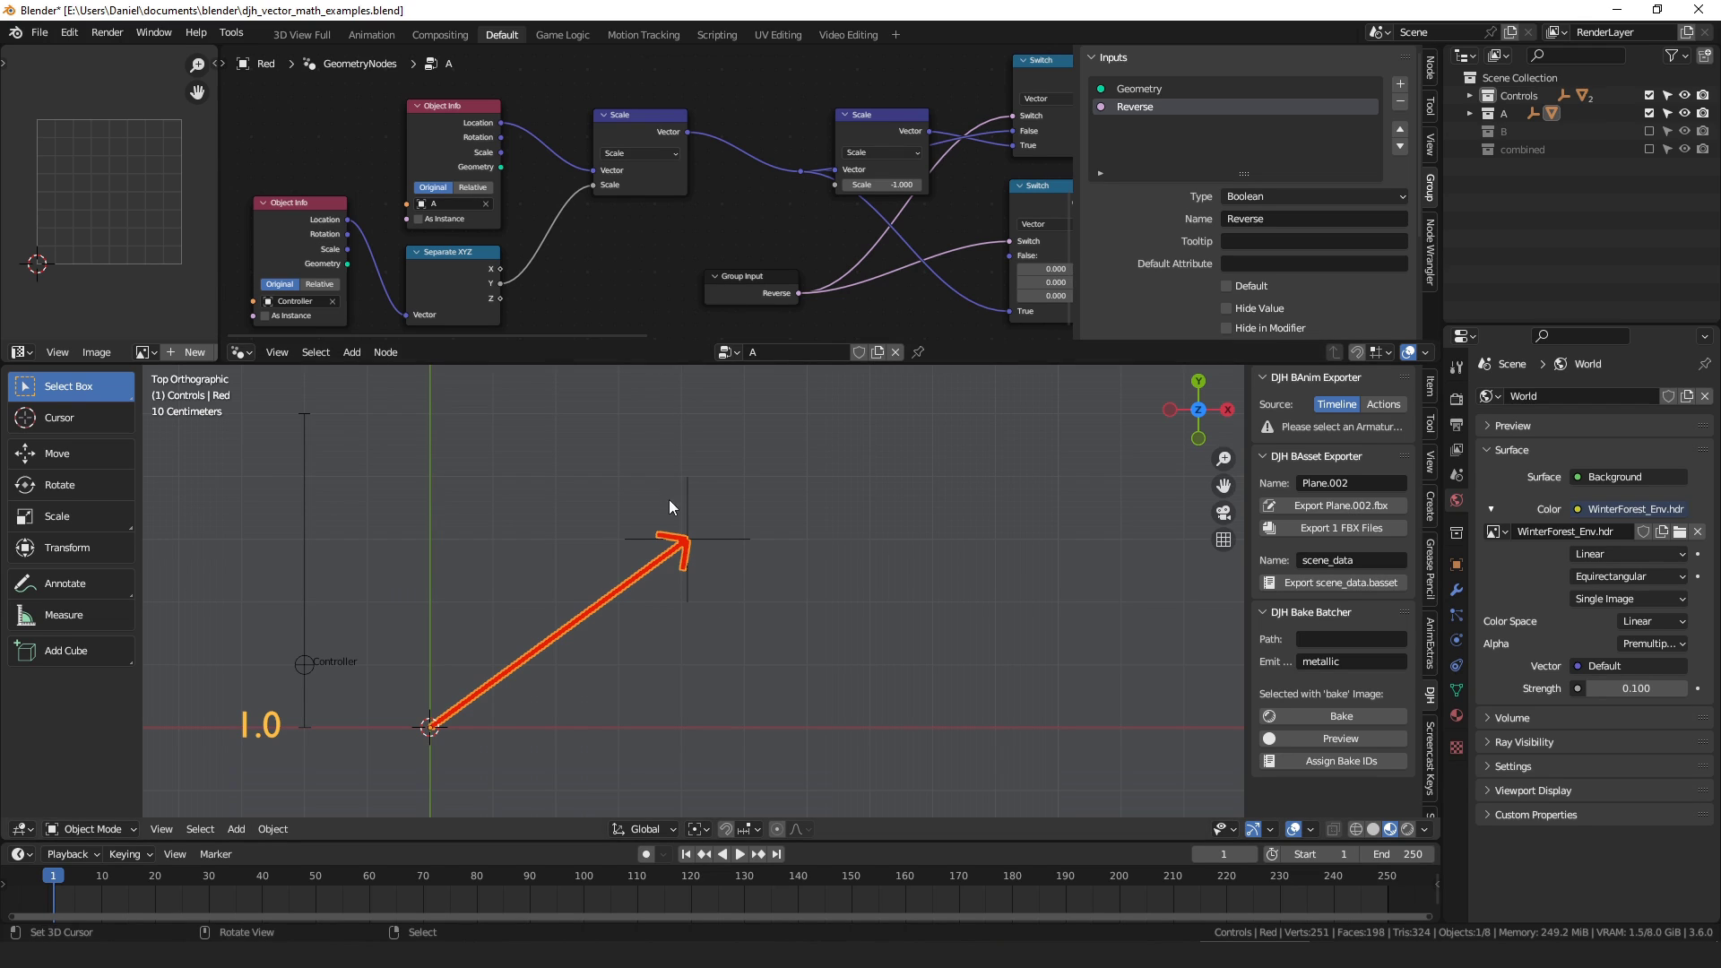
# - Move the A empty slightly towards negative X and positive Y to steepen the red arrow
pyautogui.moveTo(680, 212); pyautogui.dragTo(592, 226, button='middle')
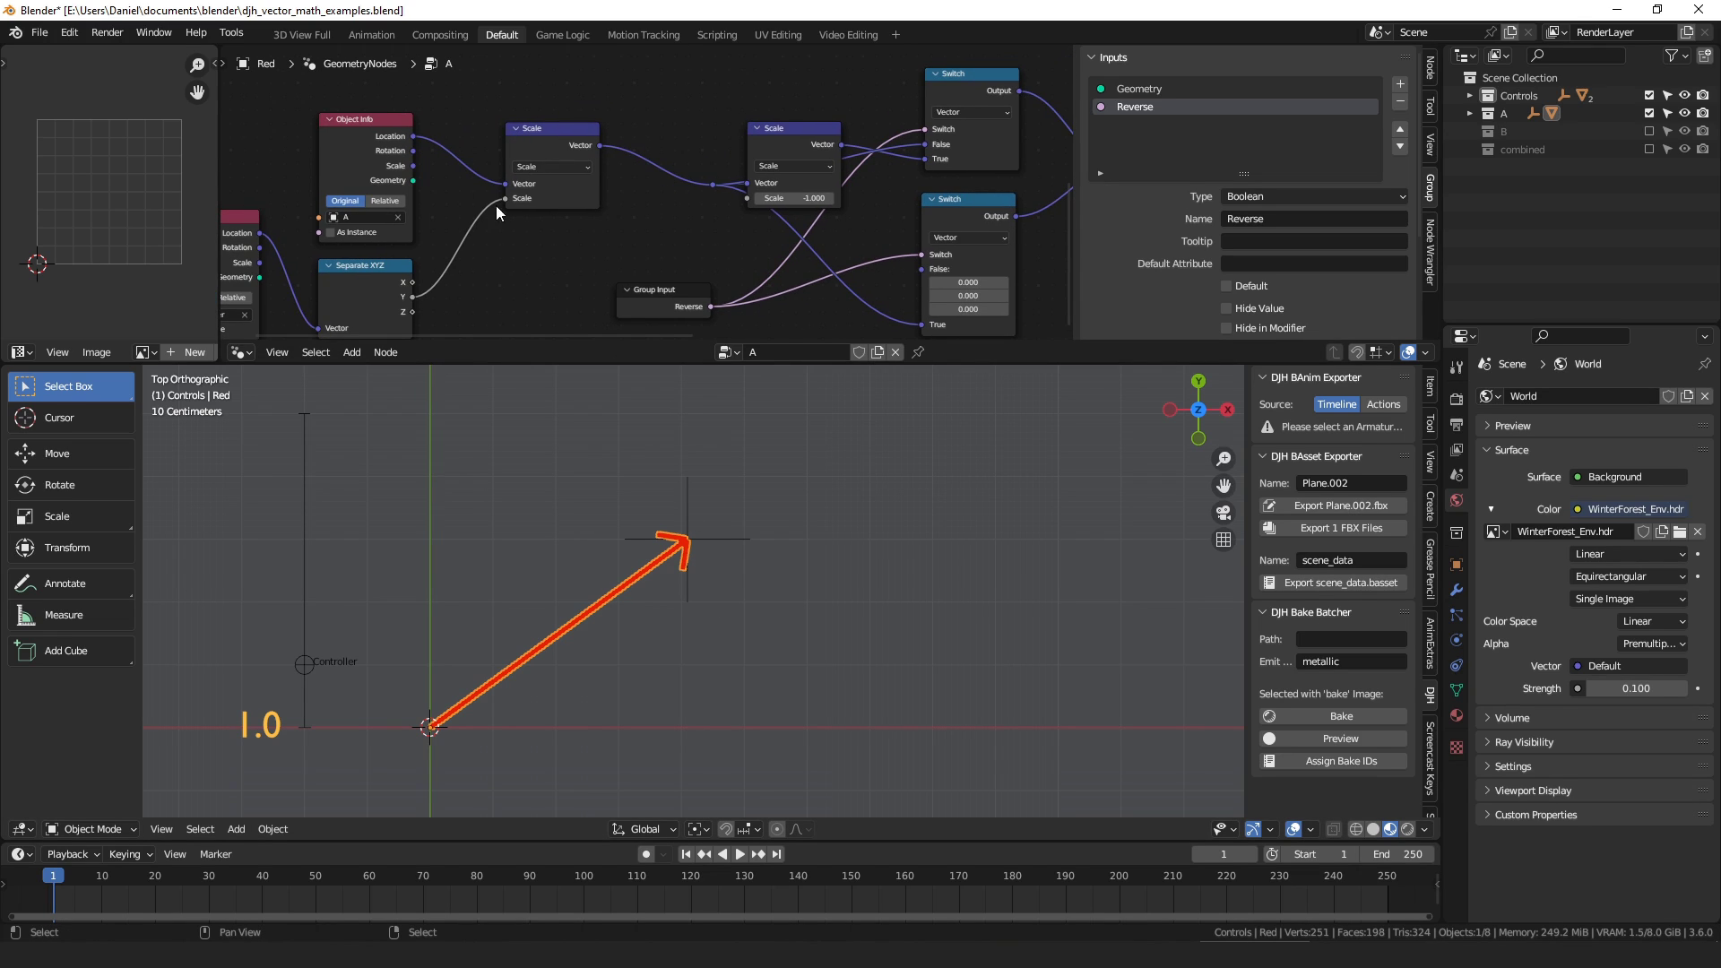
pyautogui.click(688, 507)
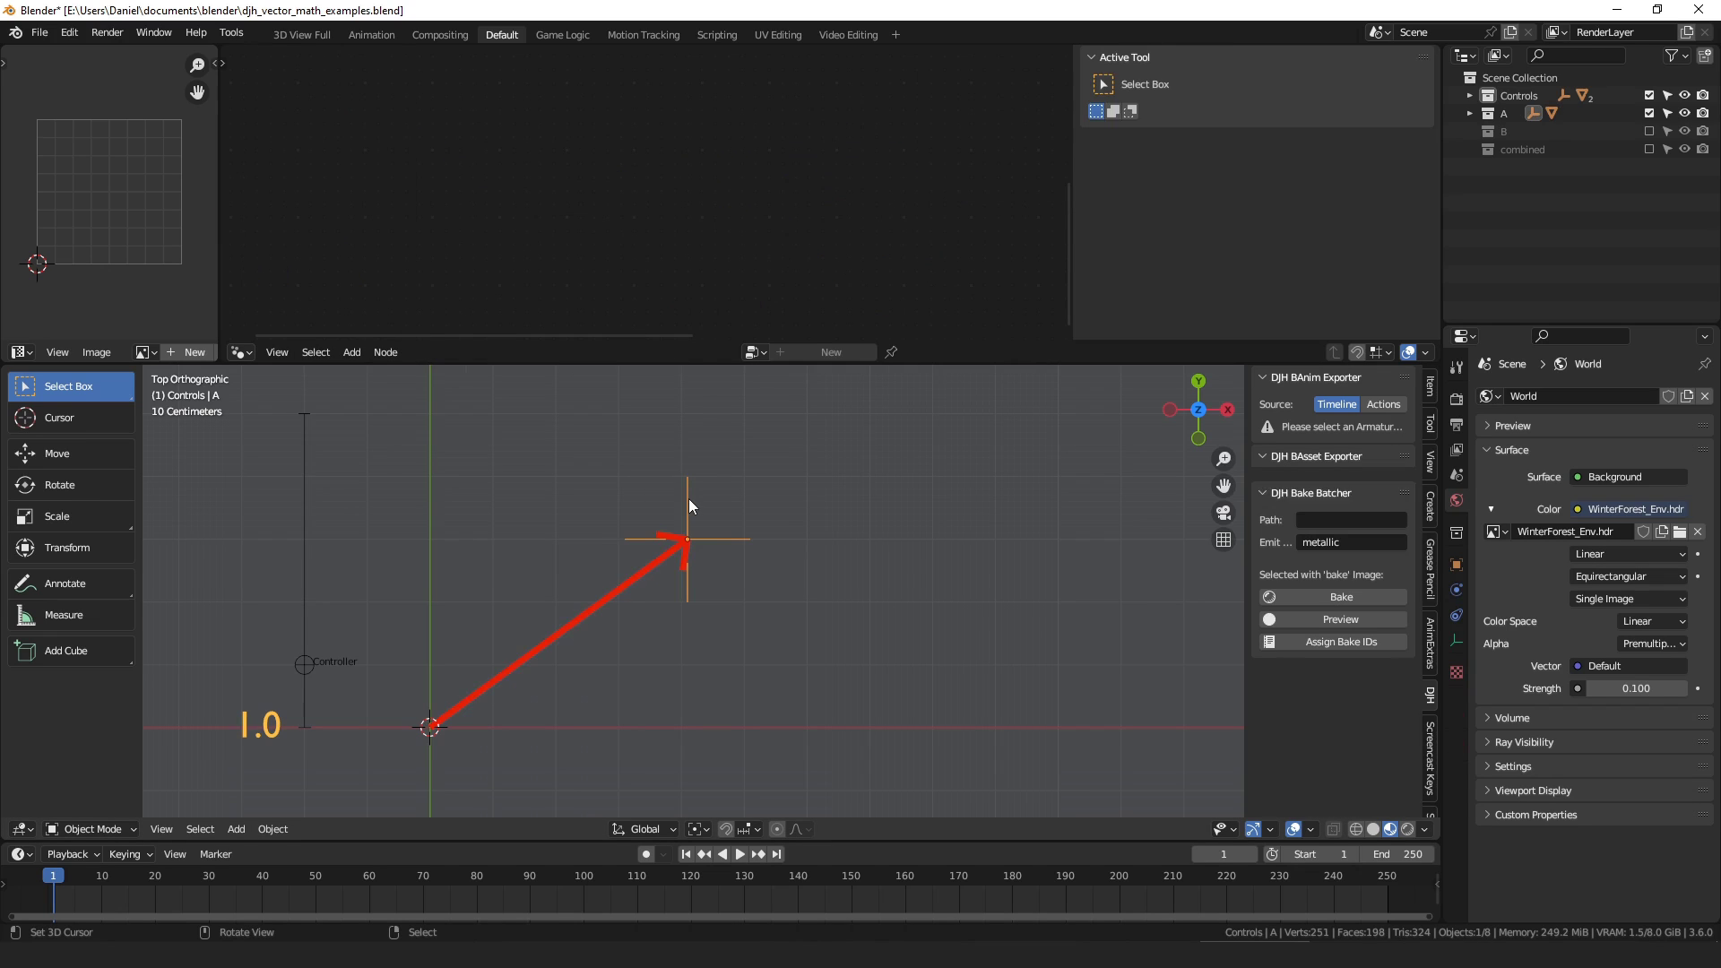
pyautogui.press('g')
pyautogui.click(679, 508)
# - Examine the red arrow's node group, from the arrow output node back to the Scale and Separate XYZ nodes
pyautogui.click(653, 534)
pyautogui.scroll(-5, 674, 186)
pyautogui.moveTo(863, 196); pyautogui.dragTo(516, 206, button='middle')
pyautogui.moveTo(647, 154); pyautogui.dragTo(631, 215, button='middle')
pyautogui.moveTo(635, 201); pyautogui.dragTo(635, 197)
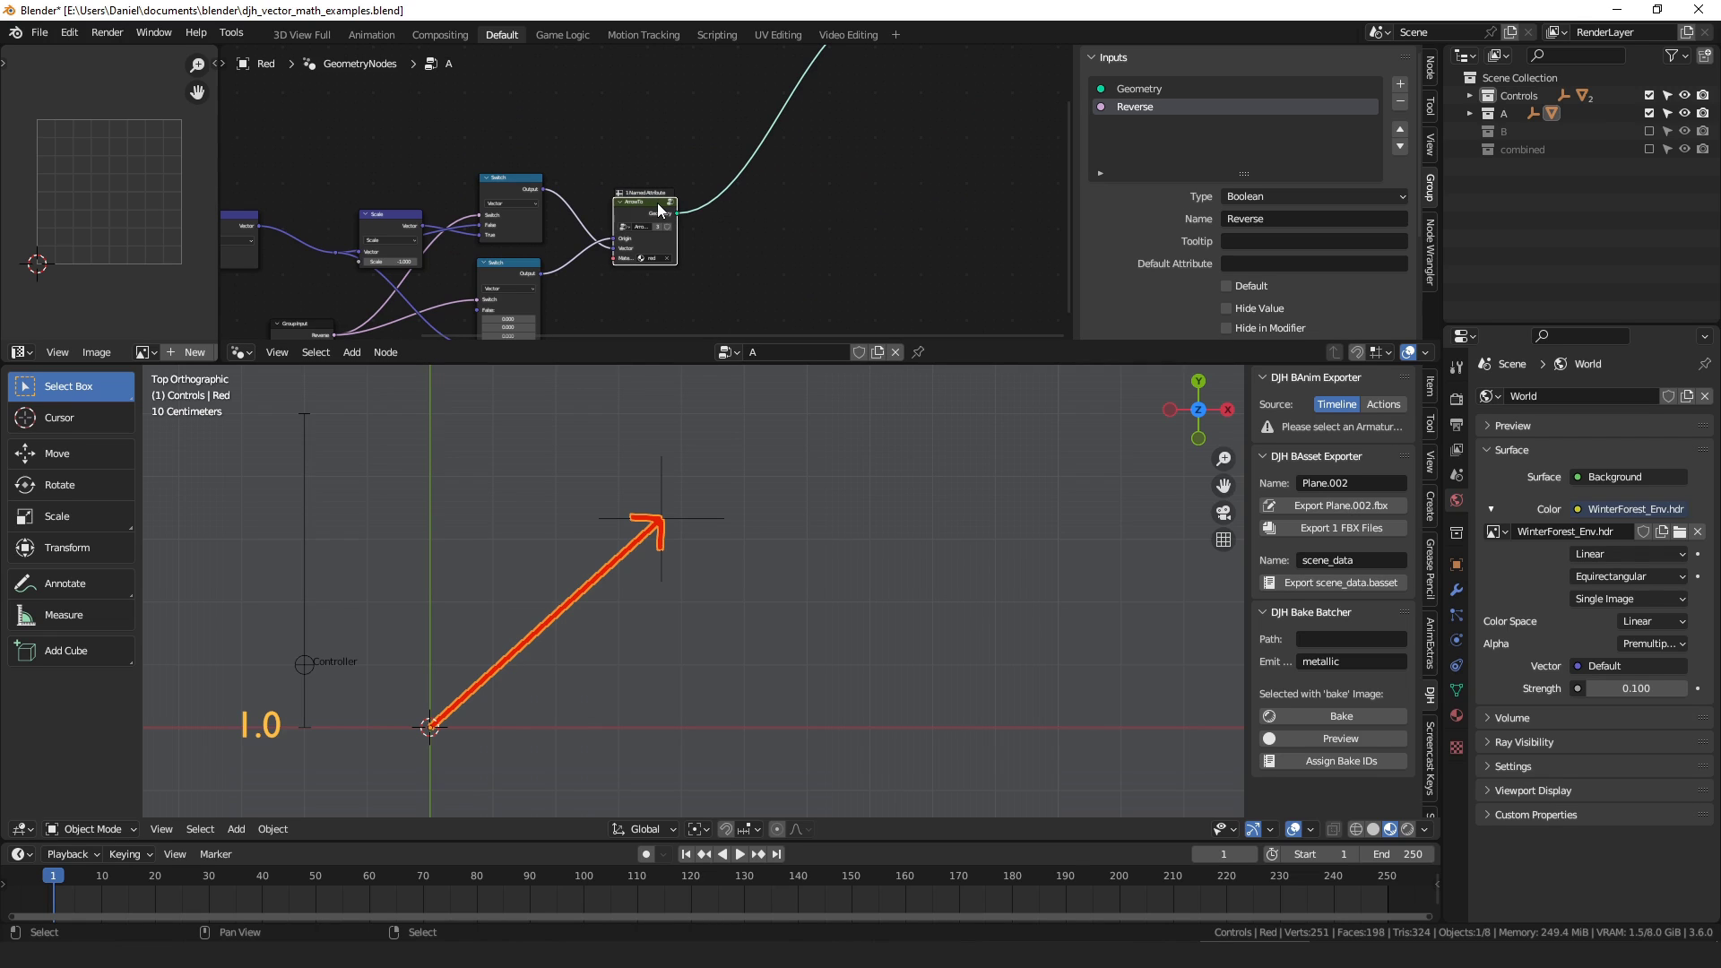
pyautogui.moveTo(538, 197); pyautogui.dragTo(735, 136, button='middle')
pyautogui.click(633, 193)
pyautogui.moveTo(639, 170); pyautogui.dragTo(638, 172)
pyautogui.moveTo(623, 246); pyautogui.dragTo(664, 194, button='middle')
pyautogui.moveTo(684, 130); pyautogui.dragTo(690, 133)
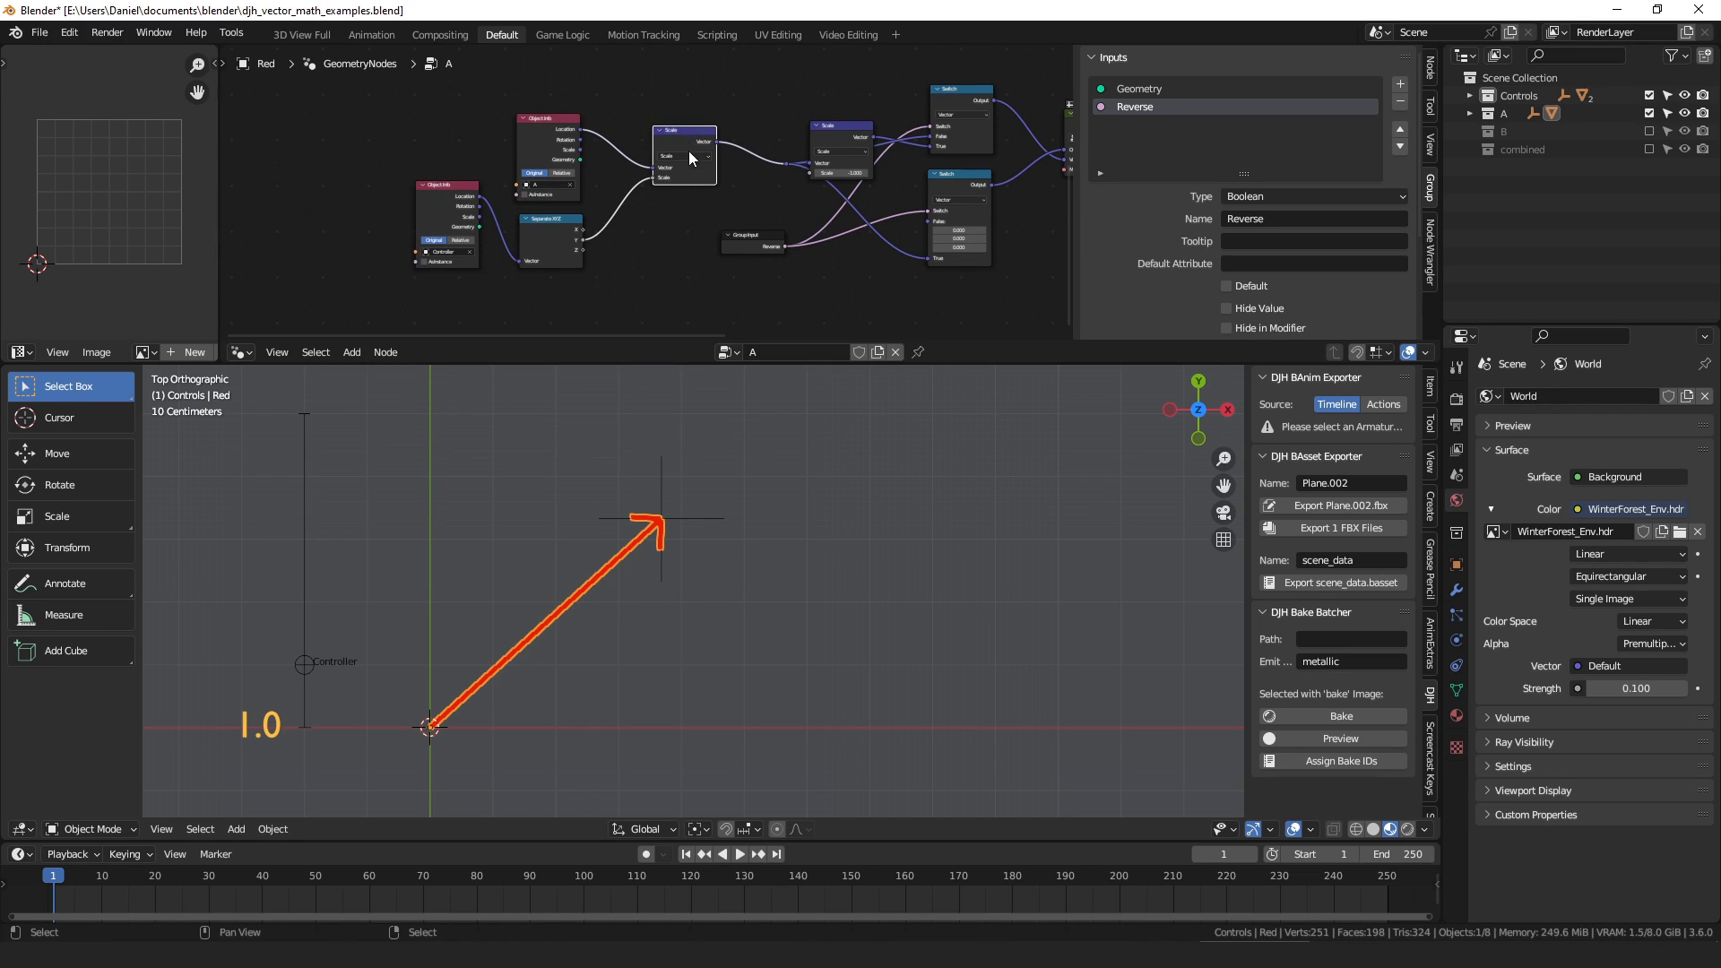
pyautogui.scroll(3, 689, 150)
pyautogui.moveTo(553, 240)
pyautogui.mouseDown()
pyautogui.moveTo(543, 261)
pyautogui.moveTo(565, 248)
pyautogui.mouseUp()
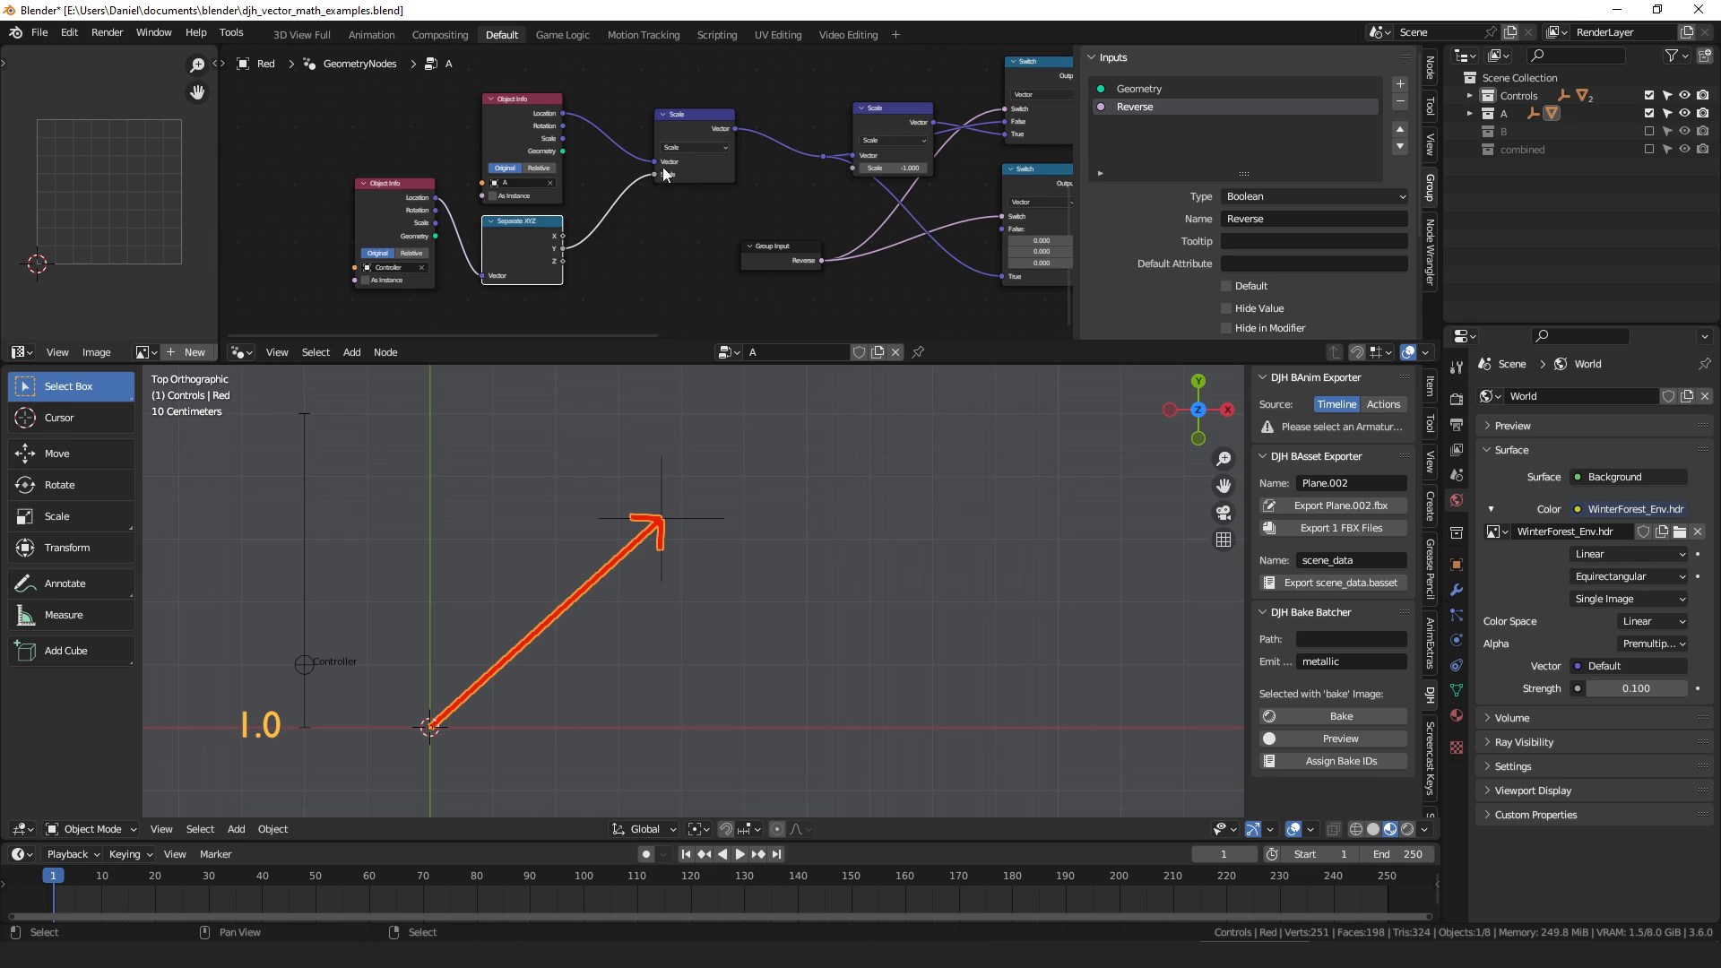
# - Slide the Controller empty up its track to scale the red vector by about 1.6
pyautogui.click(310, 664)
pyautogui.press('g')
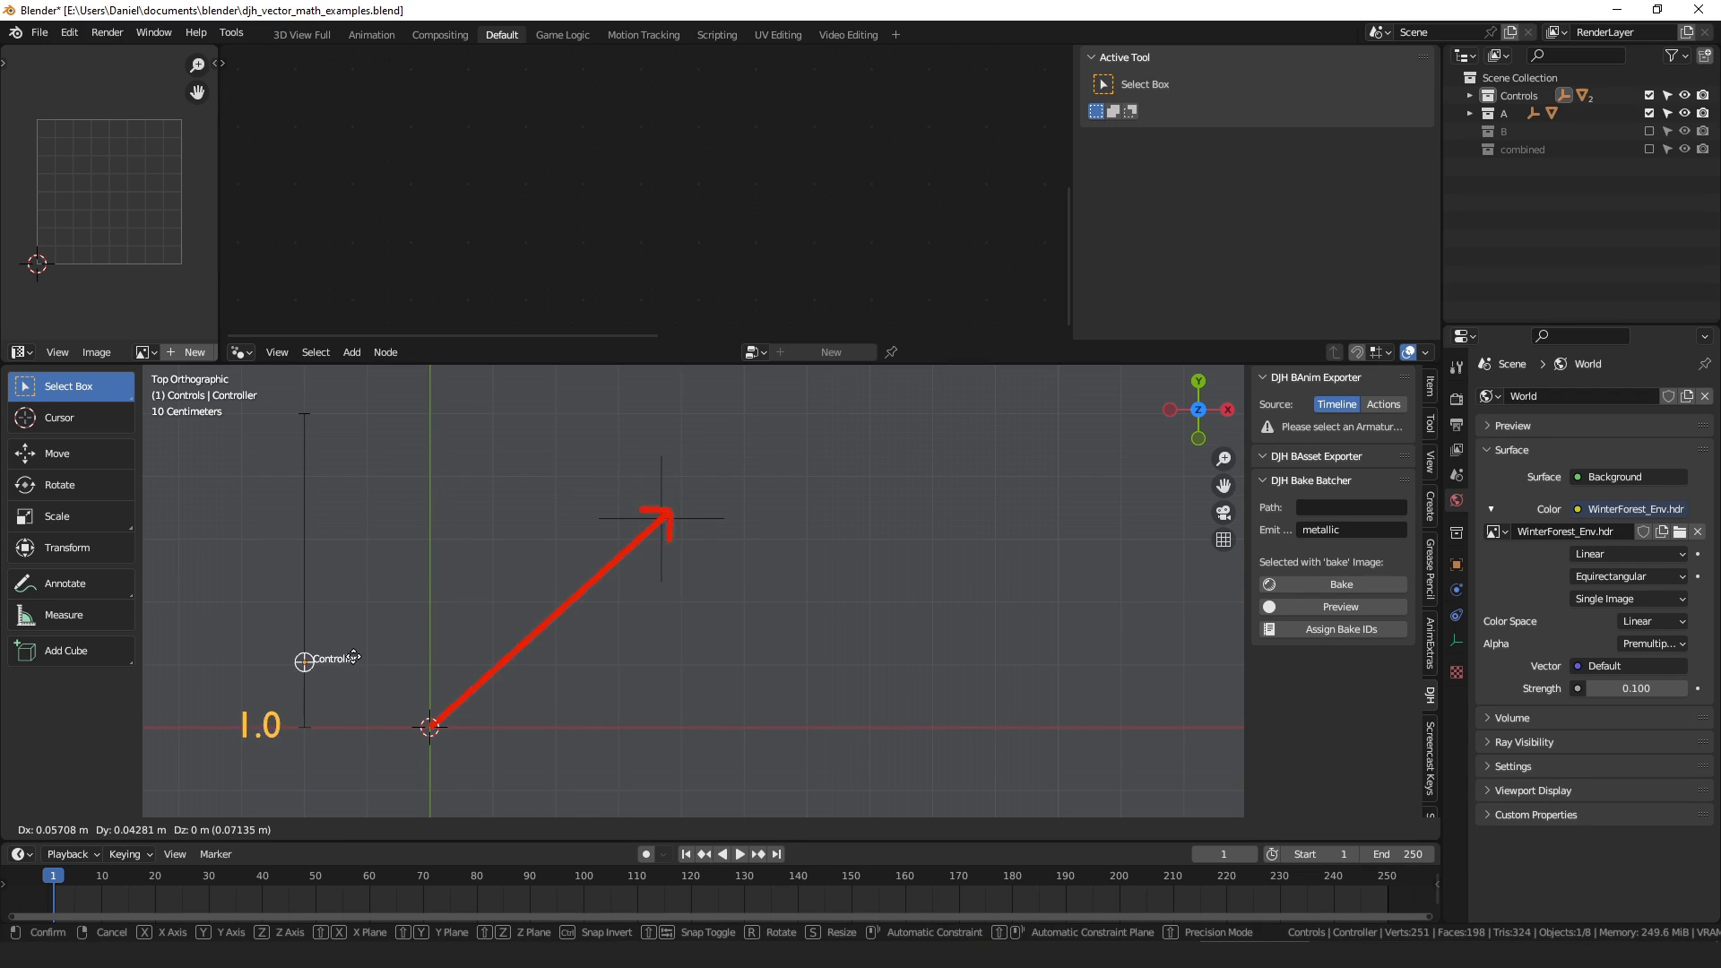
pyautogui.click(365, 626)
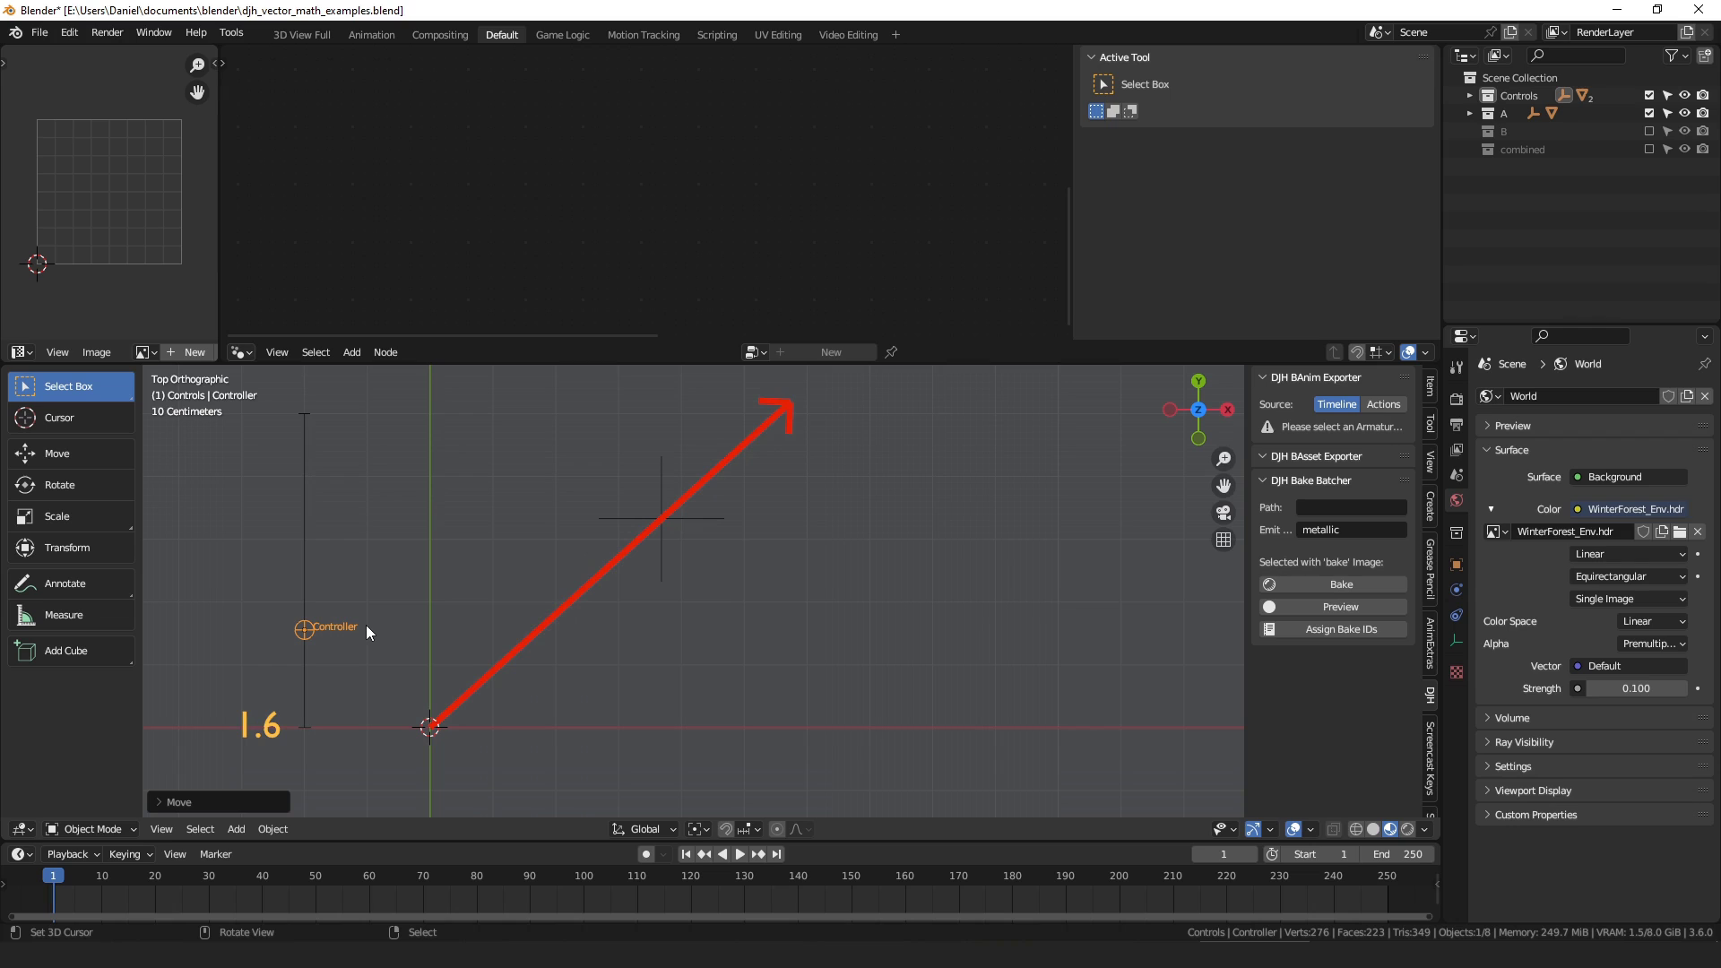
# - Move the A empty slightly towards negative X while the red vector is scaled
pyautogui.click(657, 576)
pyautogui.press('g')
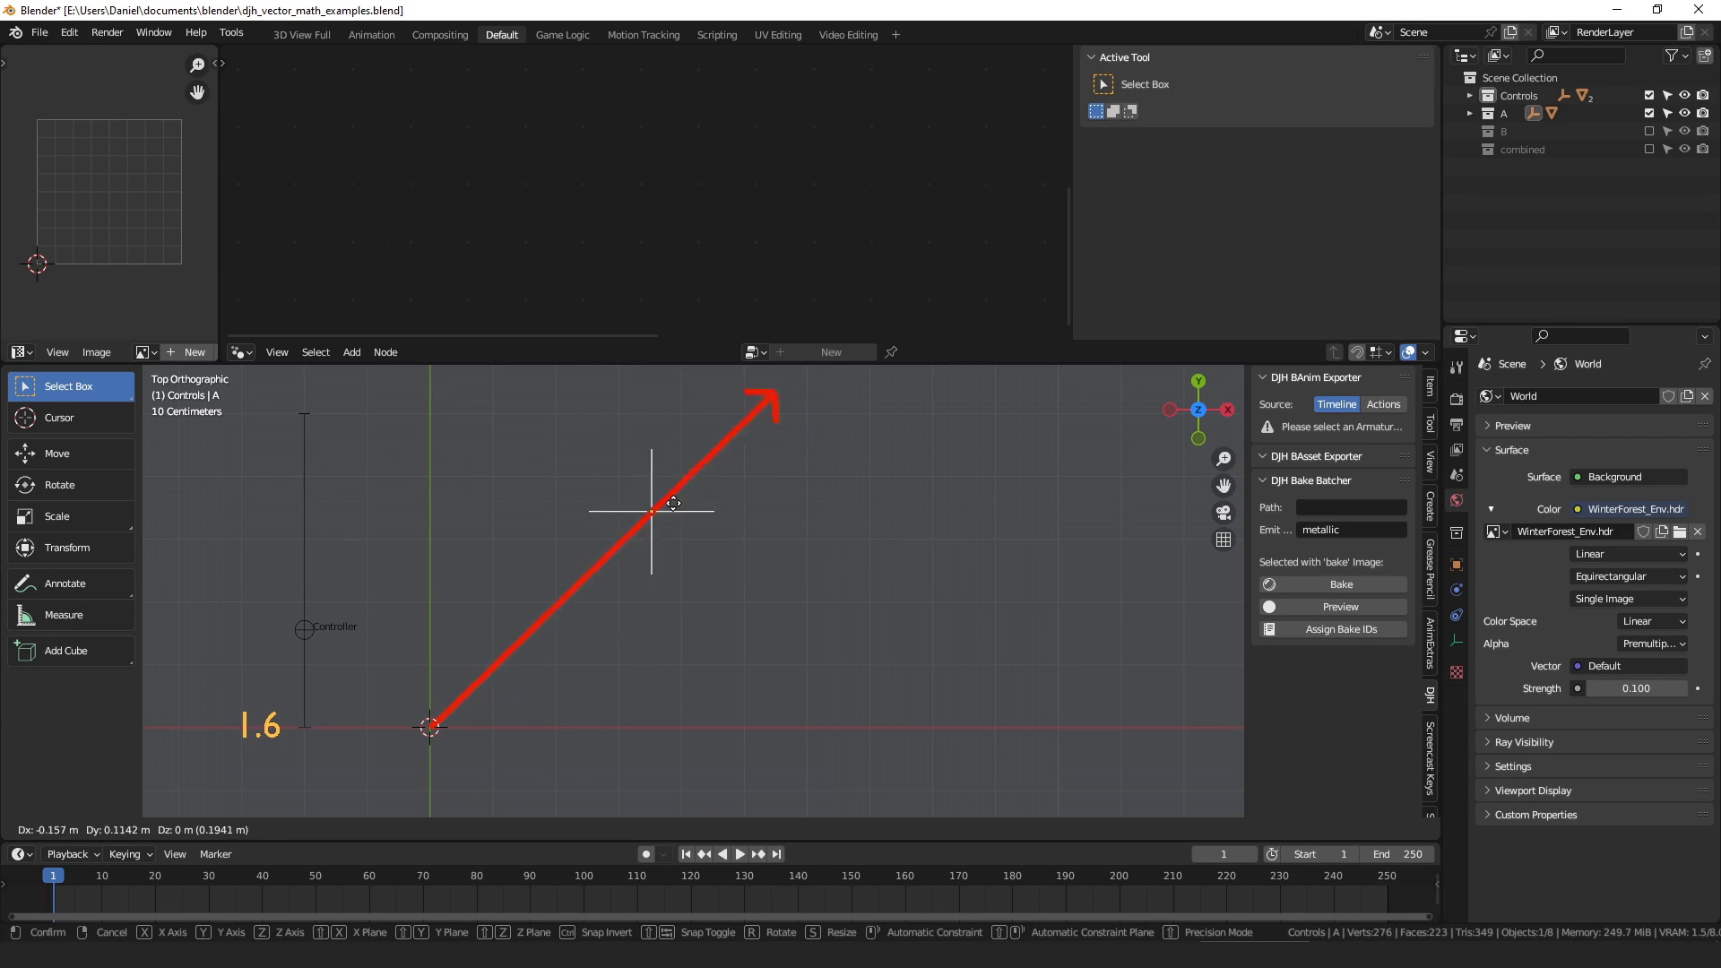
pyautogui.click(664, 526)
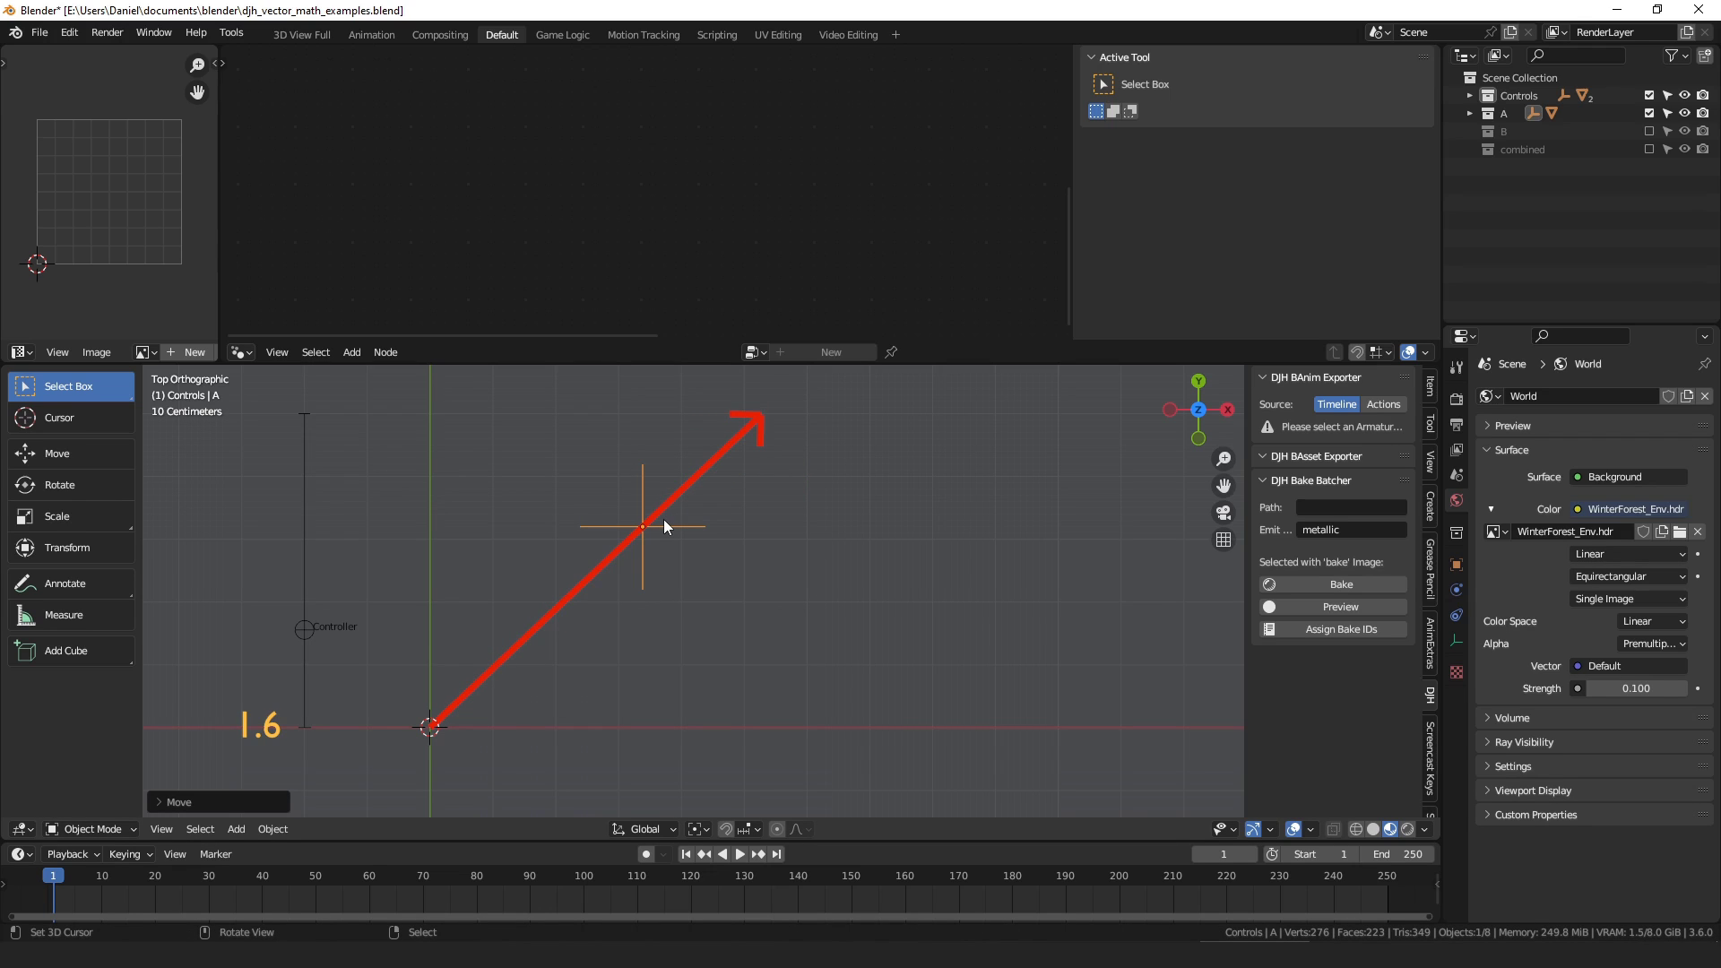
# - Select the red arrow and change the operation of its first Scale vector math node to Normalize
pyautogui.click(640, 578)
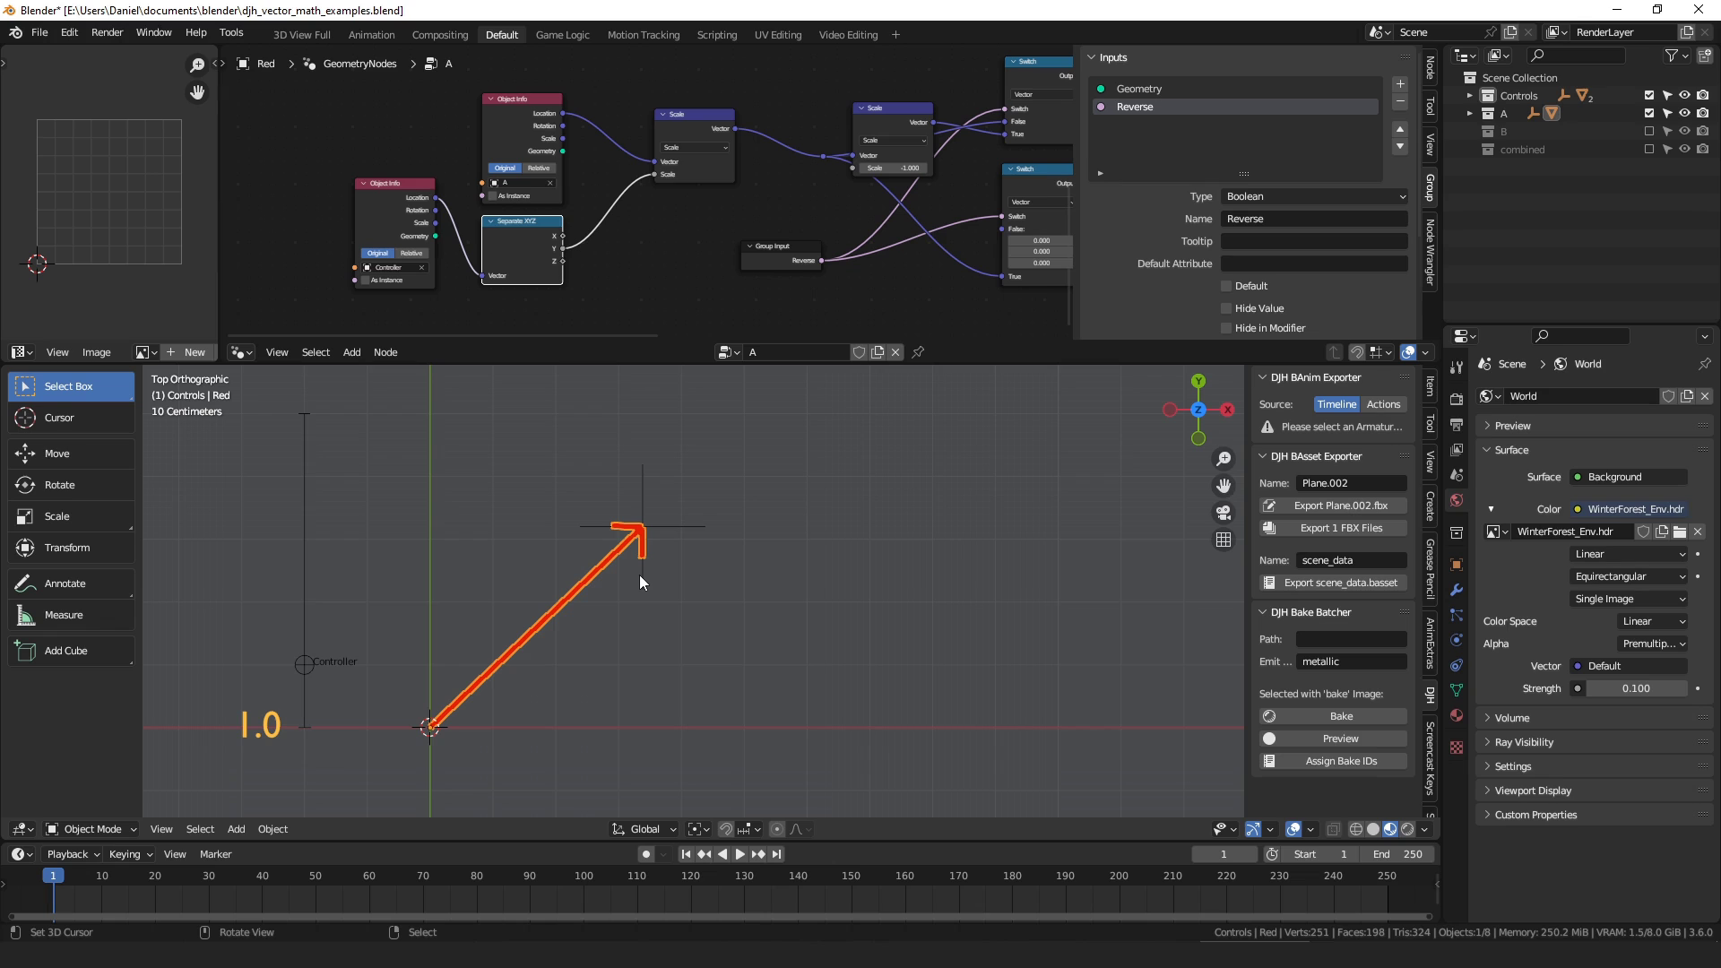
pyautogui.keyDown('shift'); pyautogui.moveTo(638, 574); pyautogui.dragTo(734, 508, button='middle'); pyautogui.keyUp('shift')
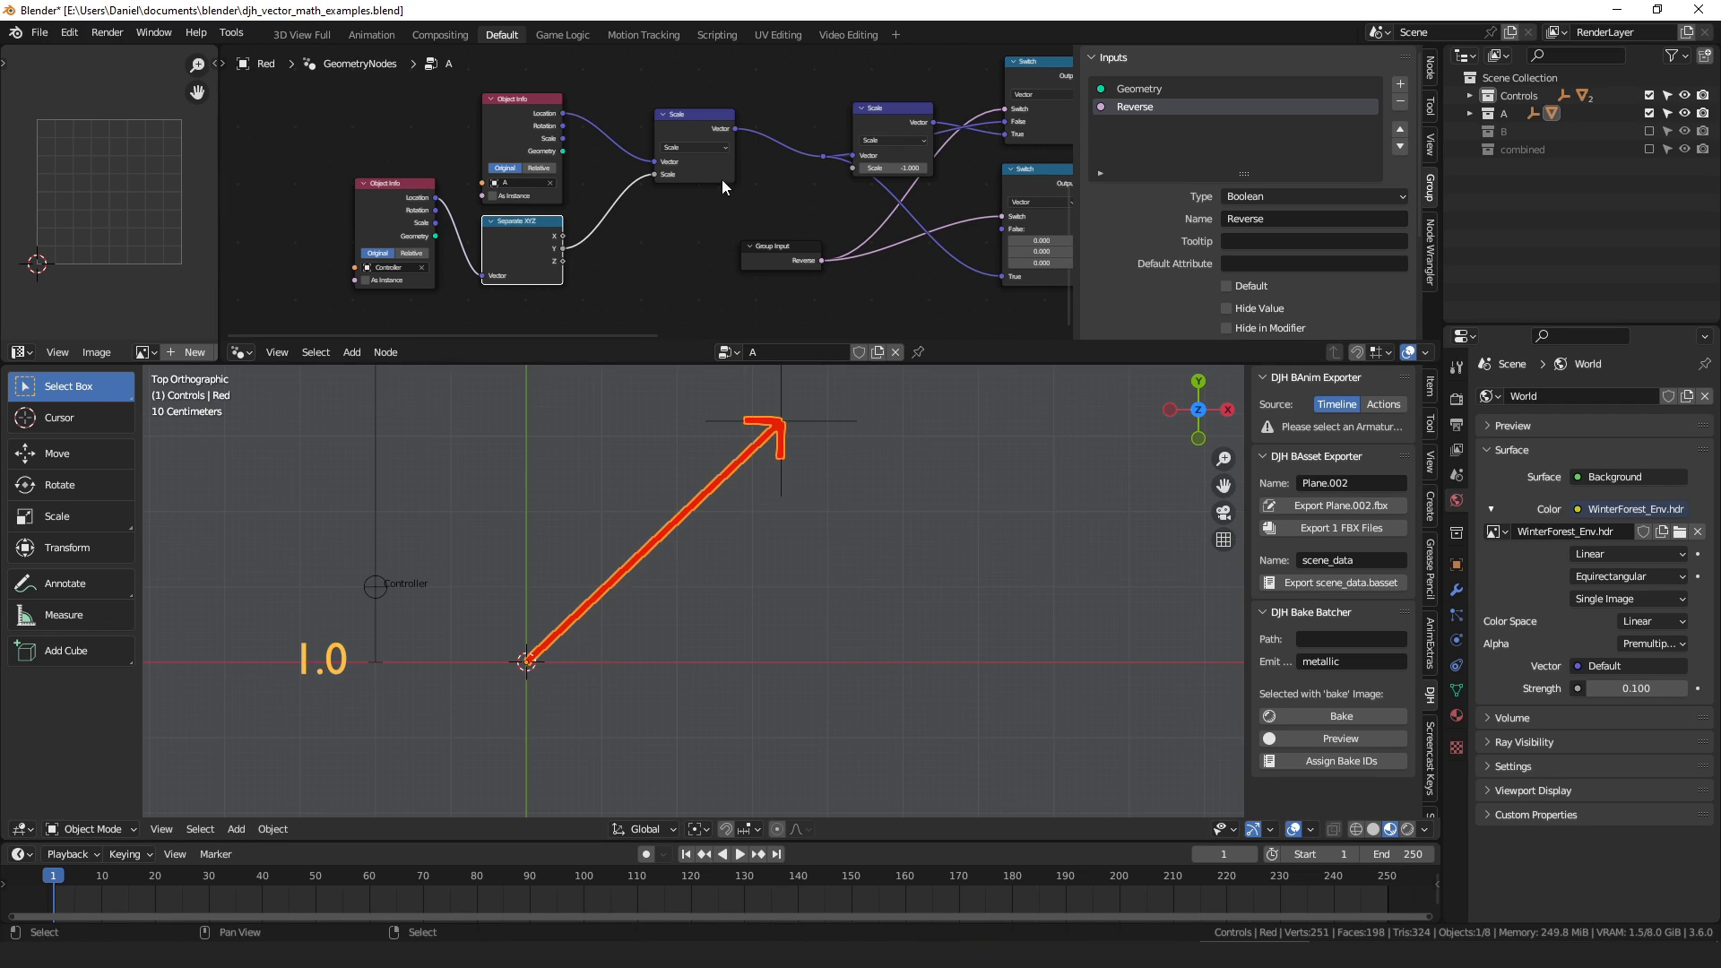
pyautogui.click(708, 147)
pyautogui.click(767, 160)
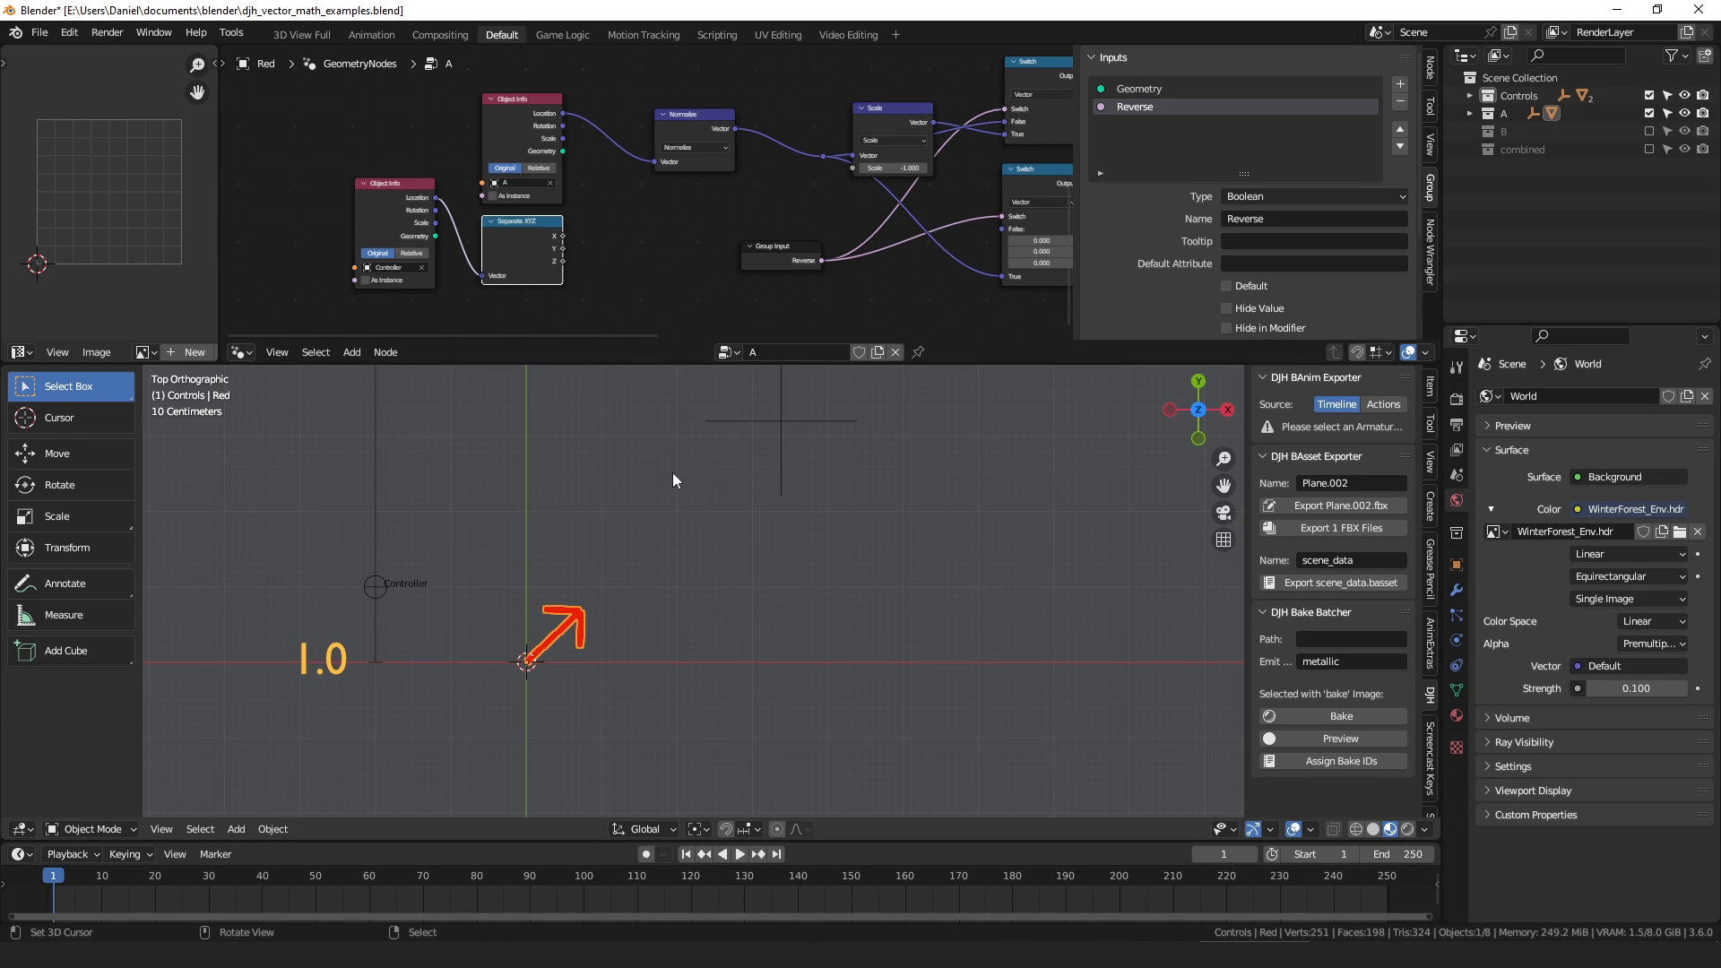
# - Move the A empty down next to the positive X axis to point the normalized arrow along X
pyautogui.click(774, 413)
pyautogui.keyDown('shift'); pyautogui.moveTo(682, 601); pyautogui.dragTo(710, 540, button='middle'); pyautogui.keyUp('shift')
pyautogui.scroll(3, 710, 539)
pyautogui.scroll(-2, 723, 470)
pyautogui.press('g')
pyautogui.click(749, 698)
pyautogui.scroll(6, 701, 658)
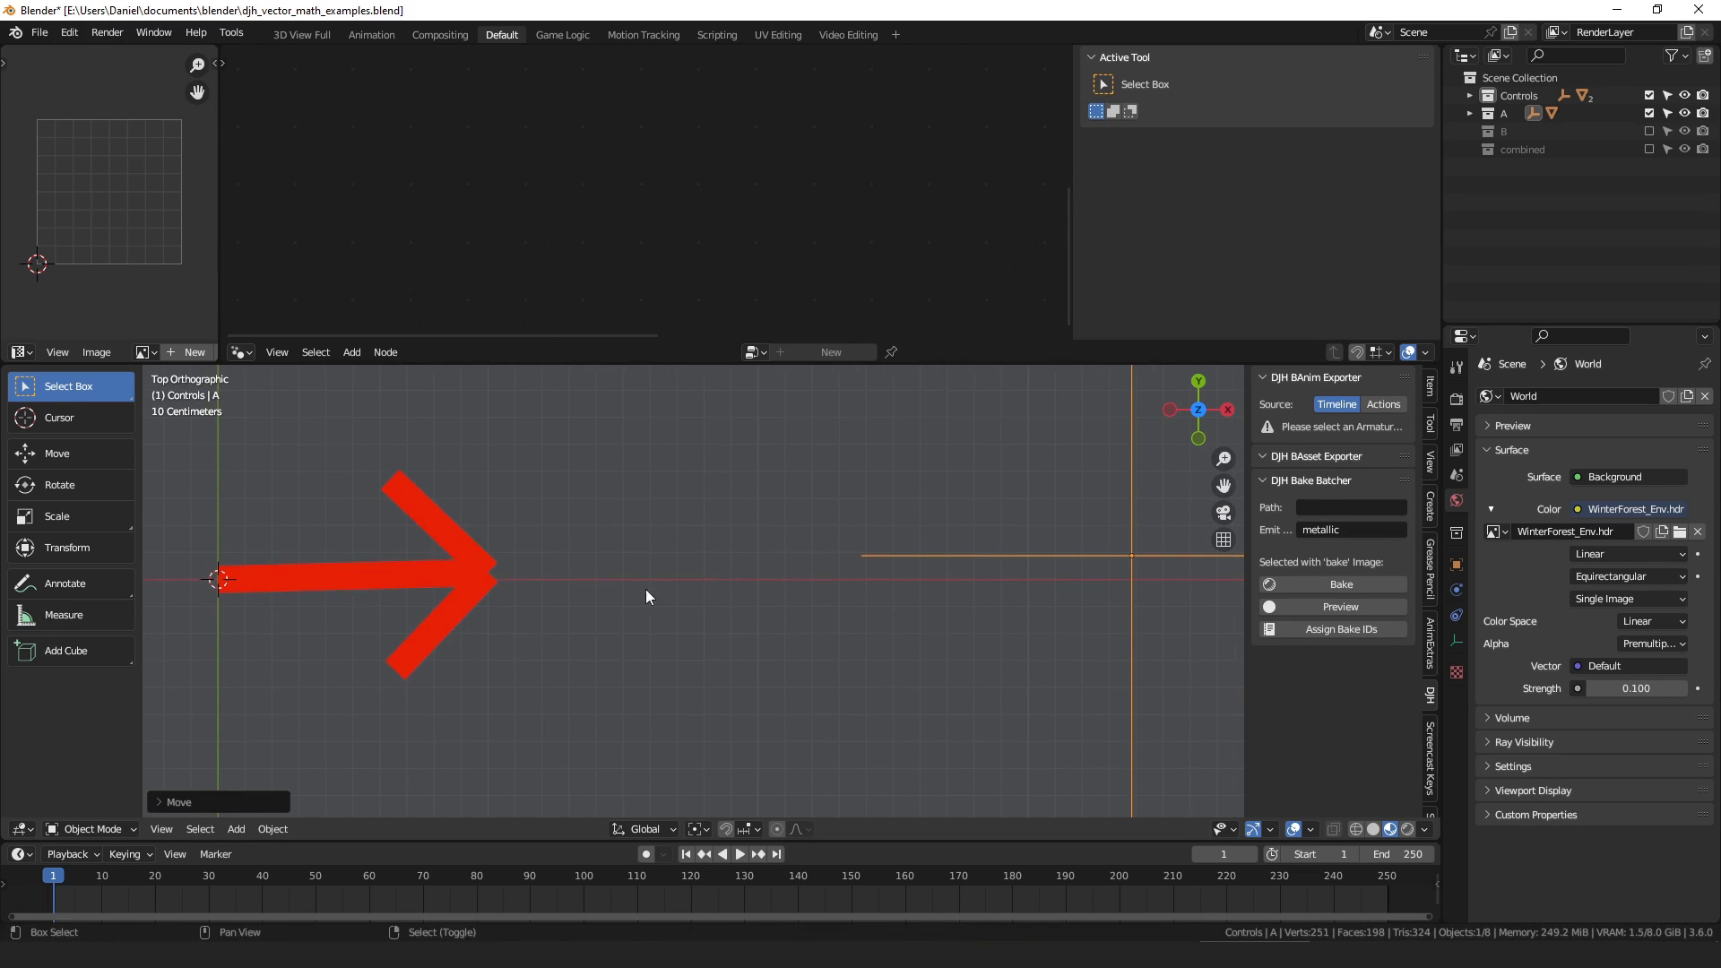
# - Move the A empty up and away from the X axis to swing the normalized arrow diagonally
pyautogui.scroll(-3, 488, 578)
pyautogui.keyDown('shift'); pyautogui.moveTo(490, 577); pyautogui.dragTo(528, 574, button='middle'); pyautogui.keyUp('shift')
pyautogui.scroll(-2, 851, 546)
pyautogui.press('g')
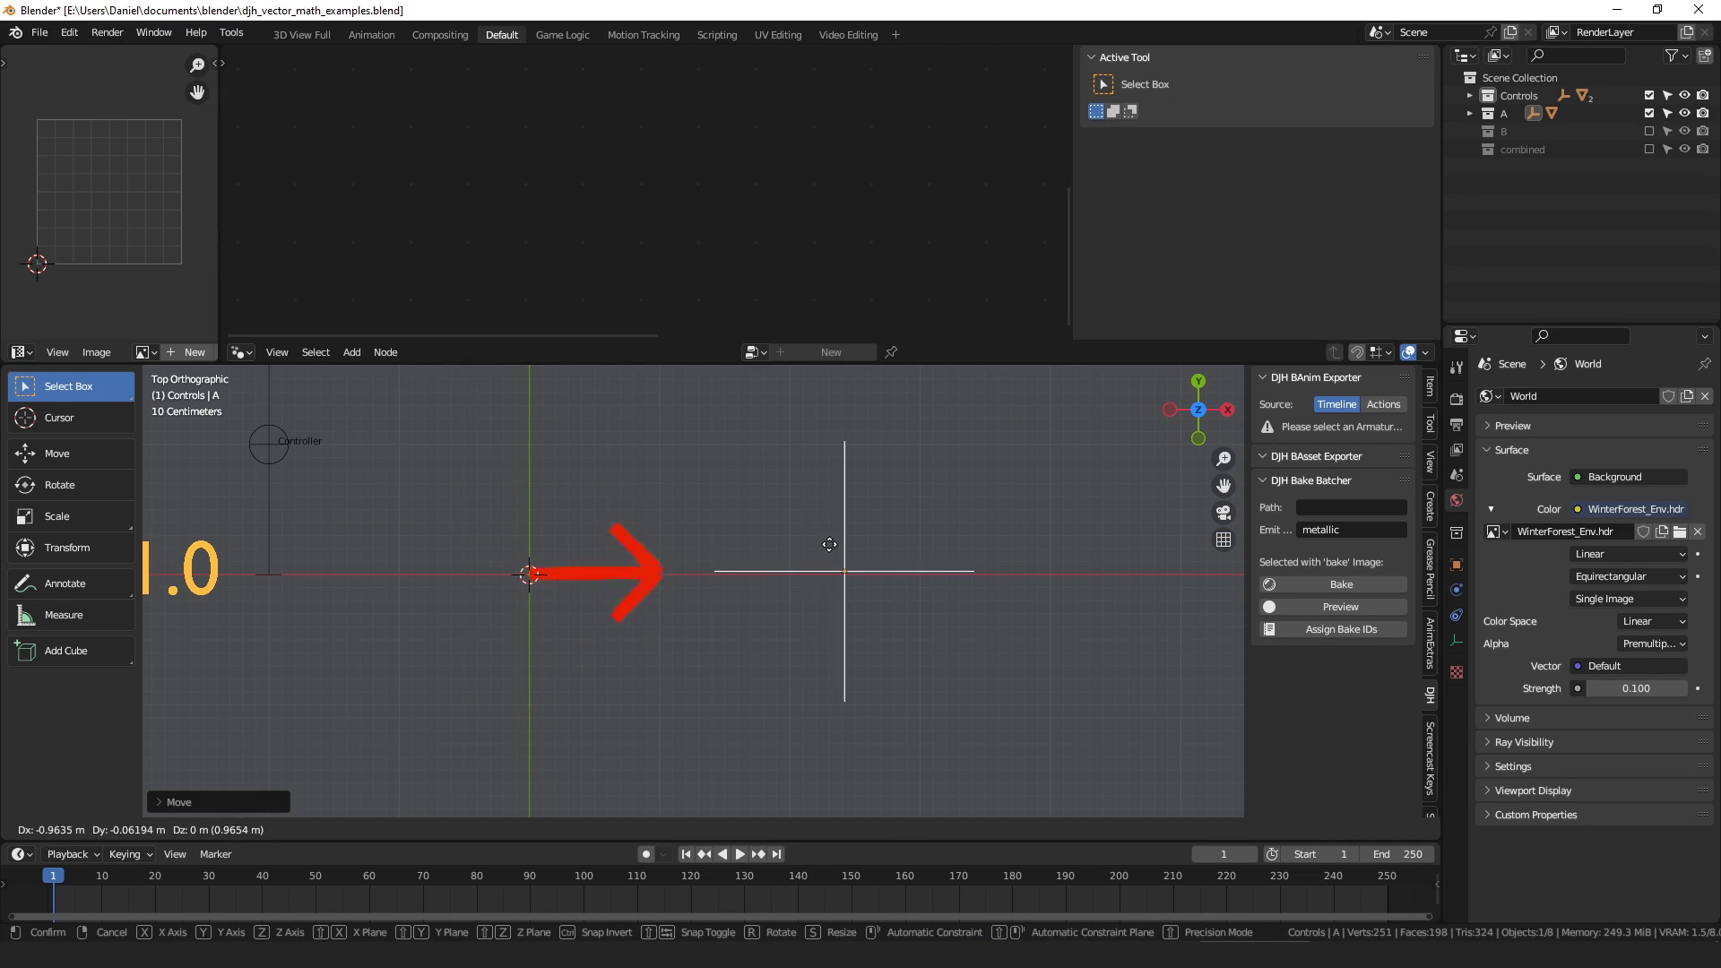
pyautogui.scroll(-2, 807, 475)
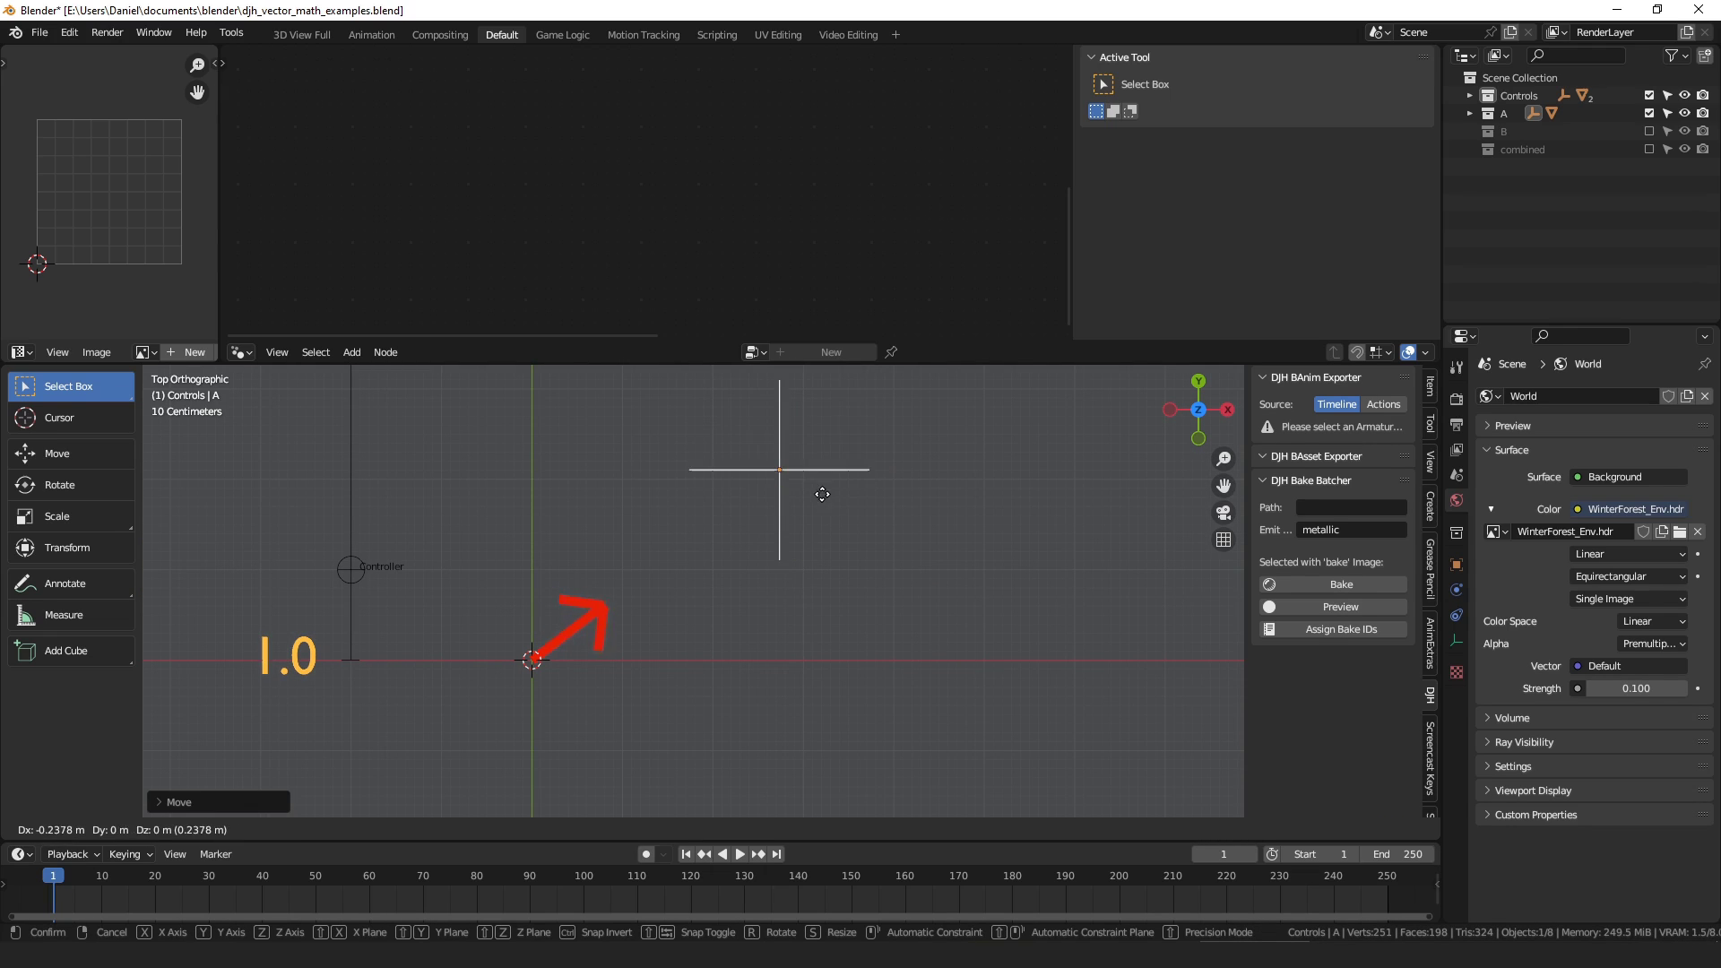
pyautogui.click(759, 492)
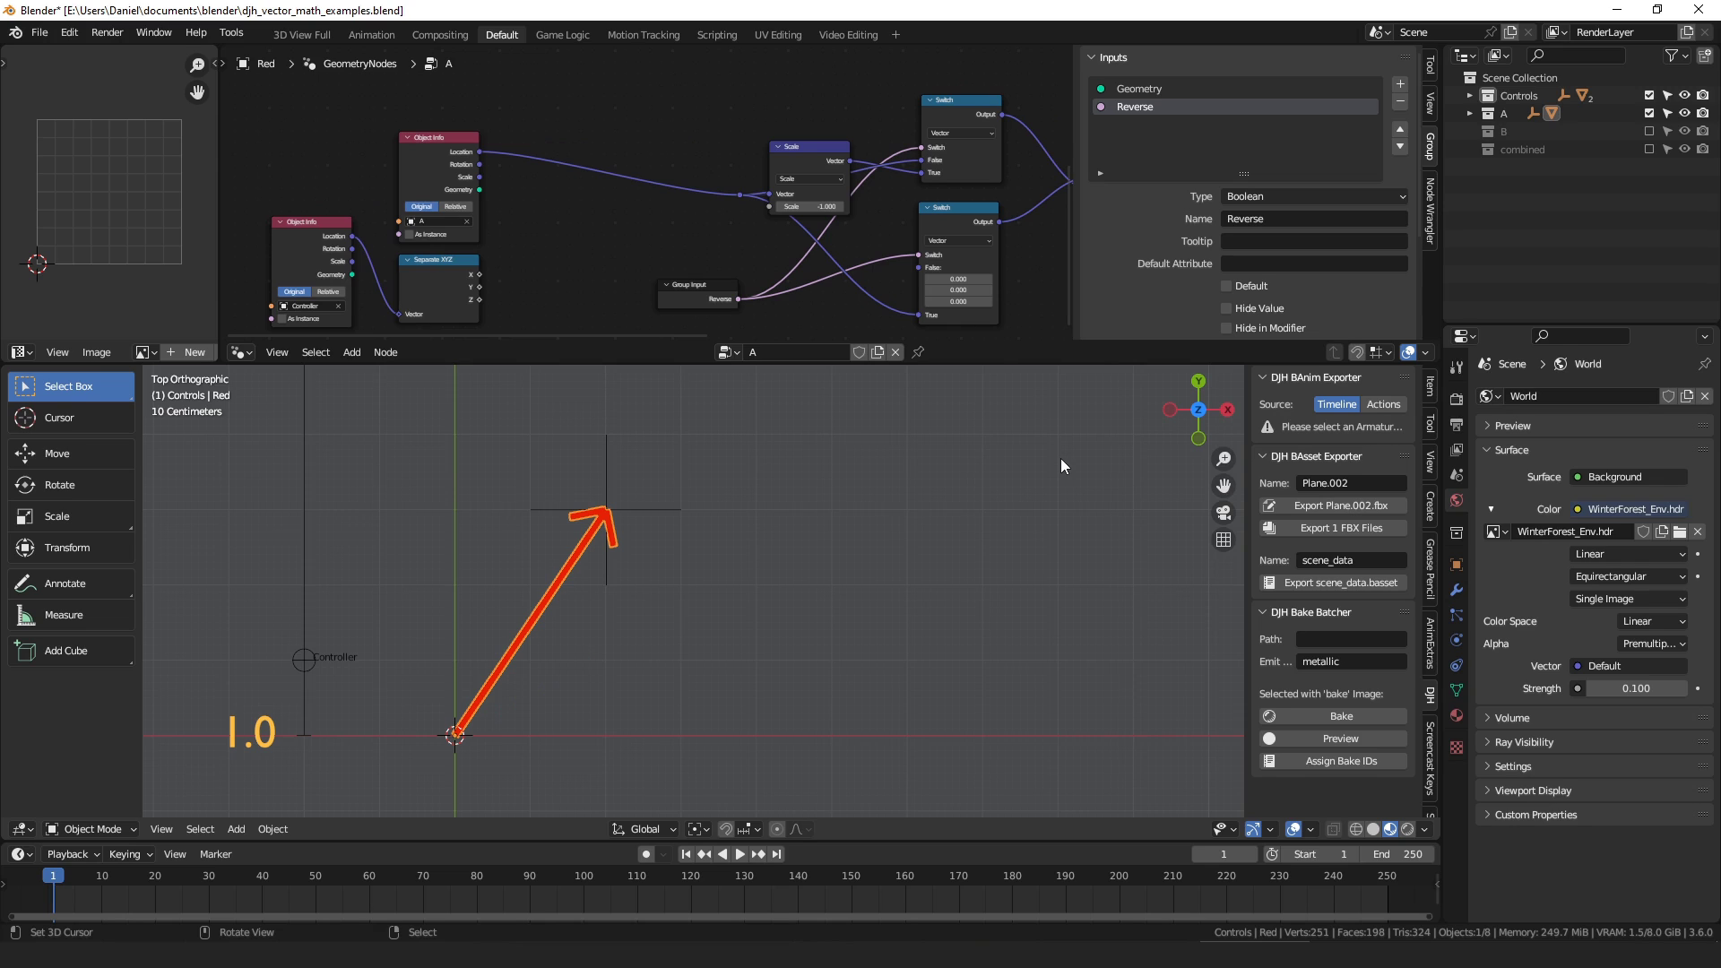
# - Enable the B collection and move the B empty slightly towards positive X
pyautogui.click(1649, 131)
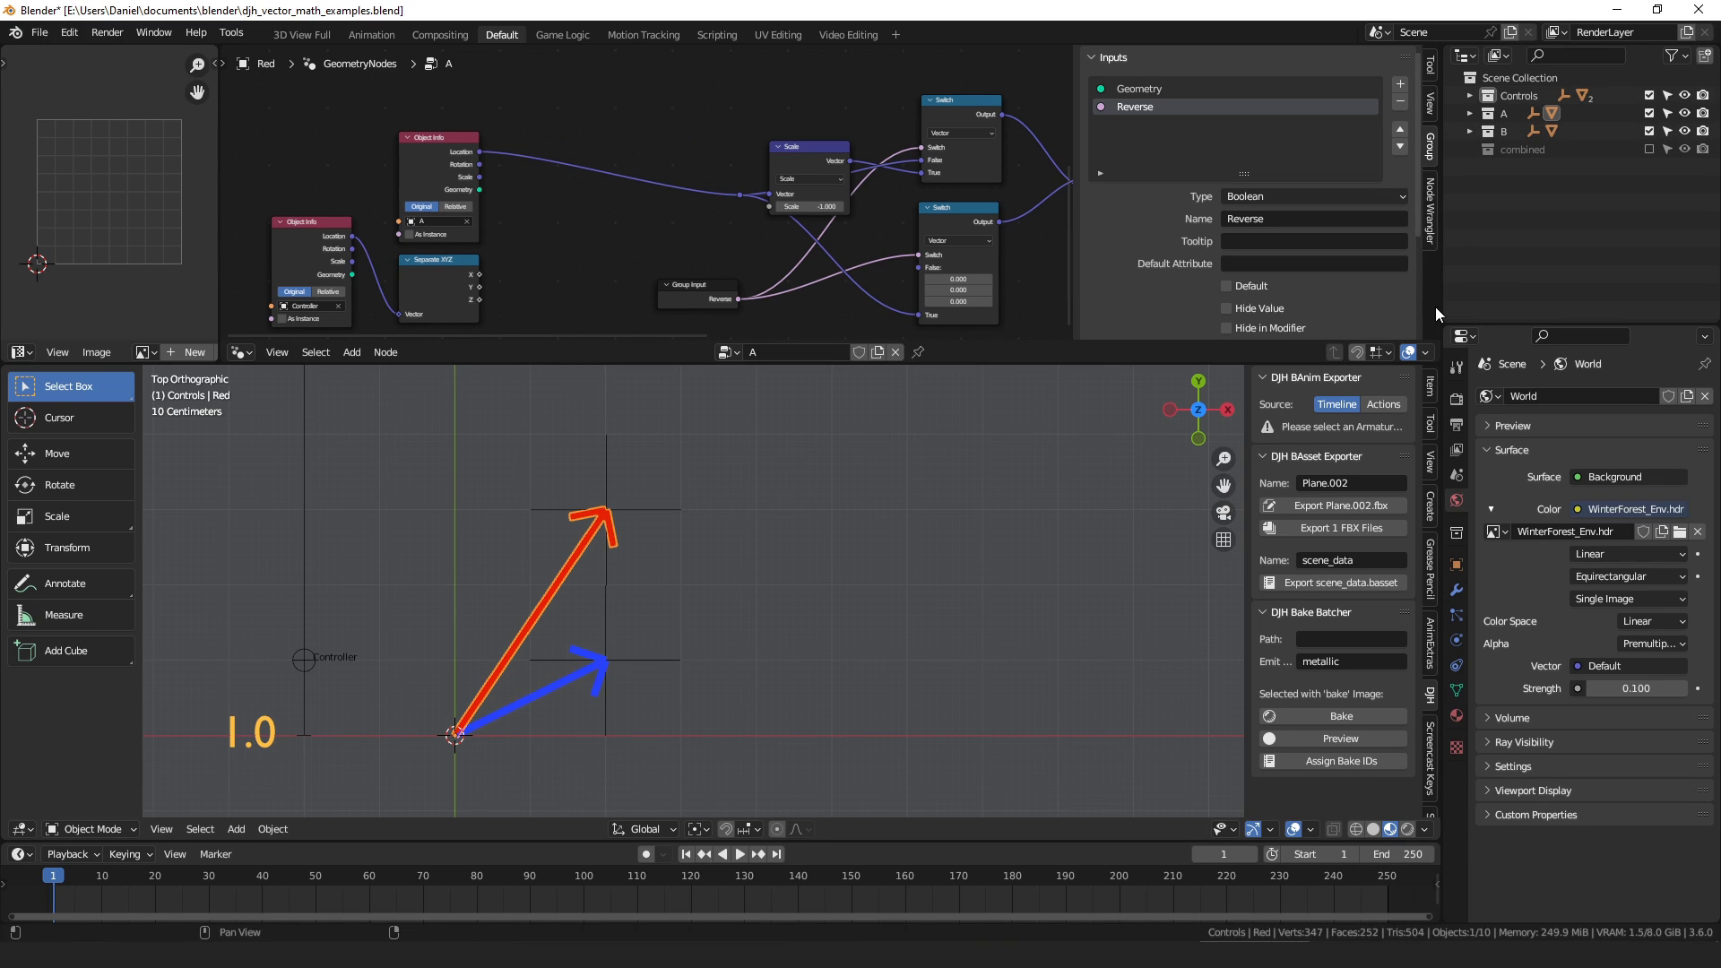
pyautogui.click(655, 515)
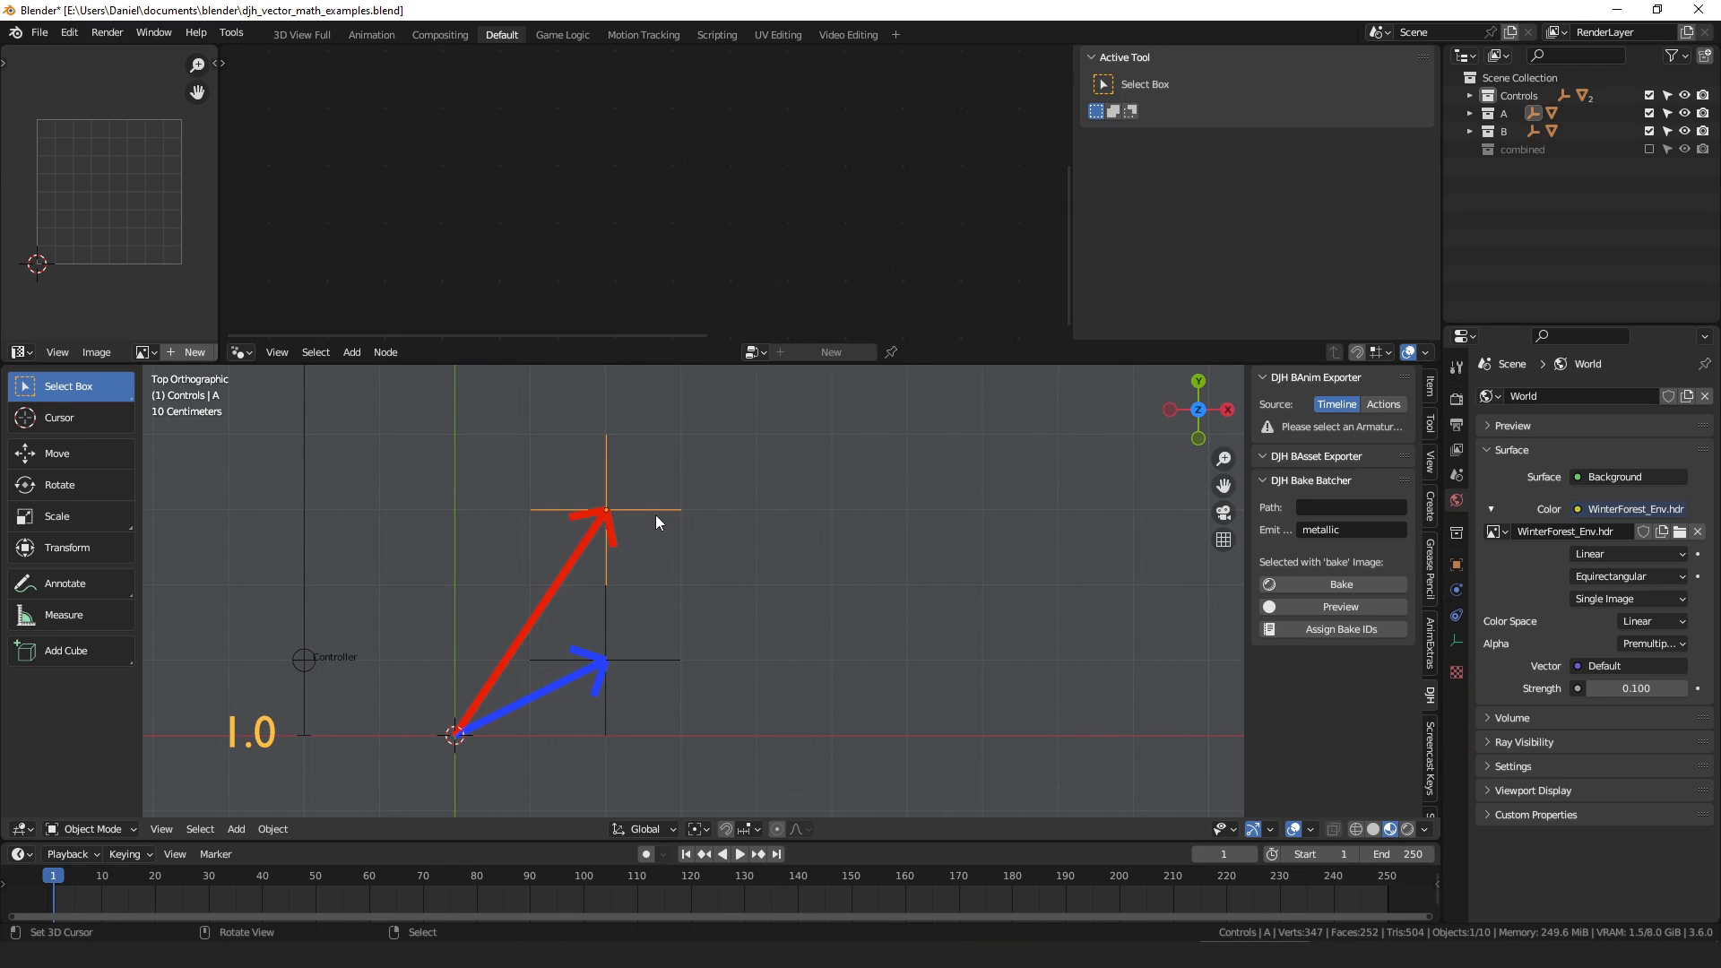
pyautogui.press('g')
pyautogui.click(654, 654)
pyautogui.moveTo(654, 653); pyautogui.dragTo(732, 653, button='right')
pyautogui.rightClick(708, 510)
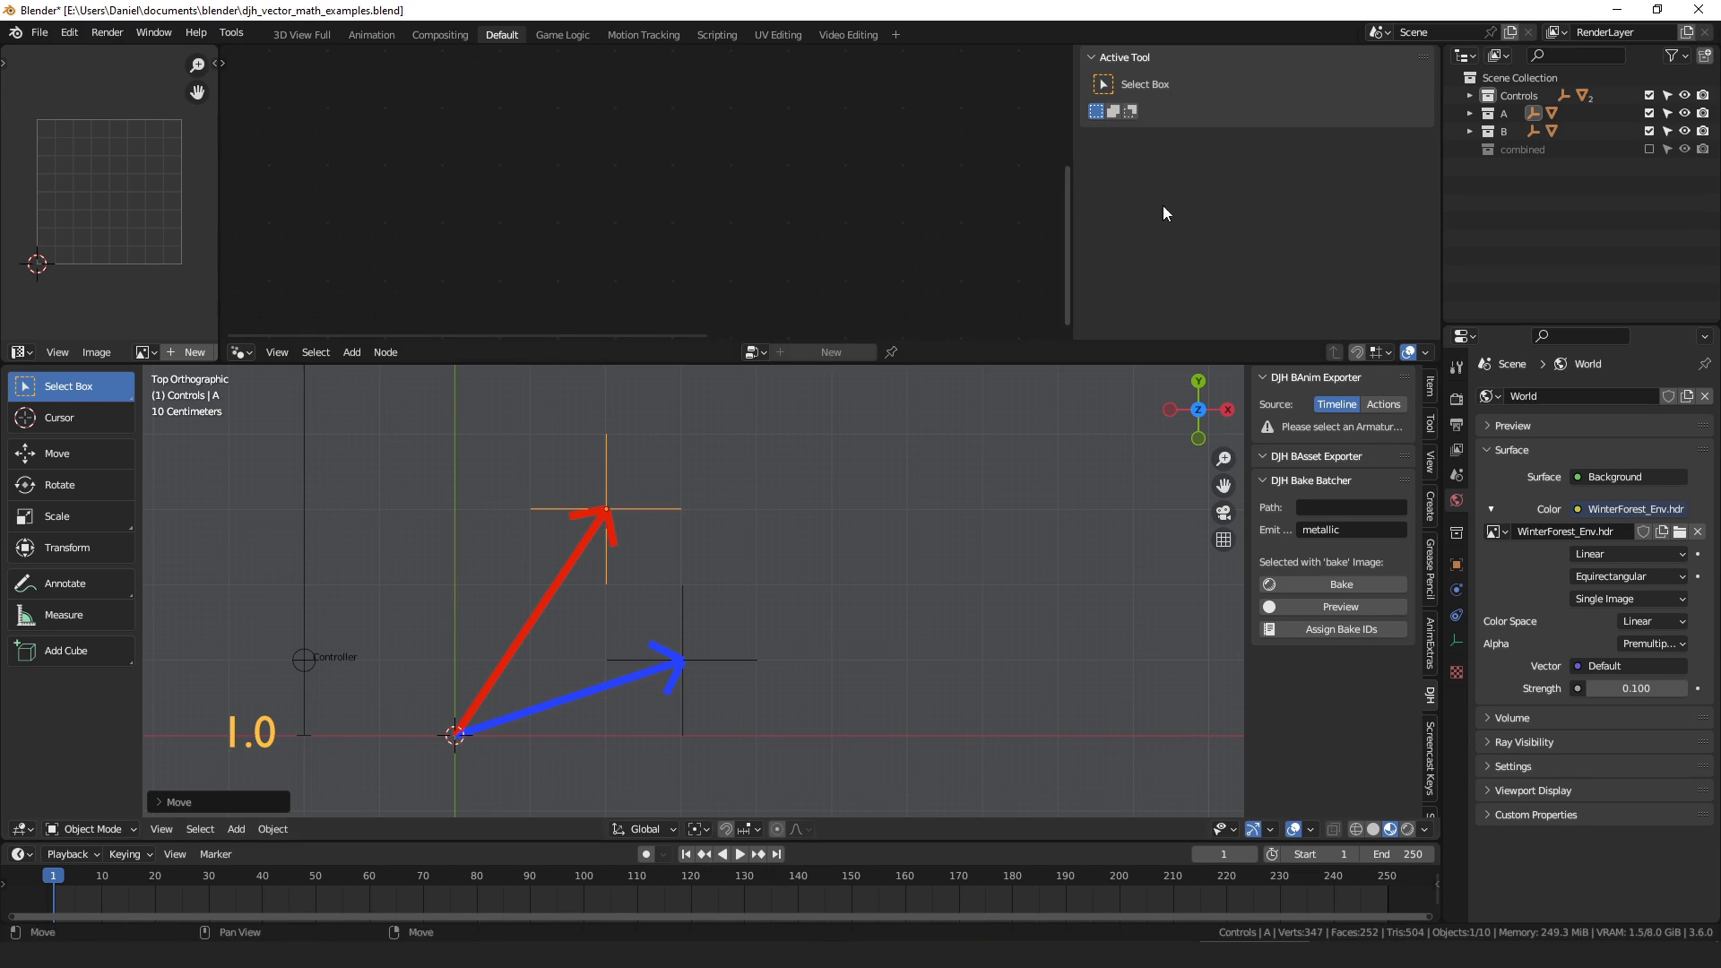
# - Enable the combined collection and move the B empty around the origin, ending just below the positive X axis
pyautogui.click(1649, 148)
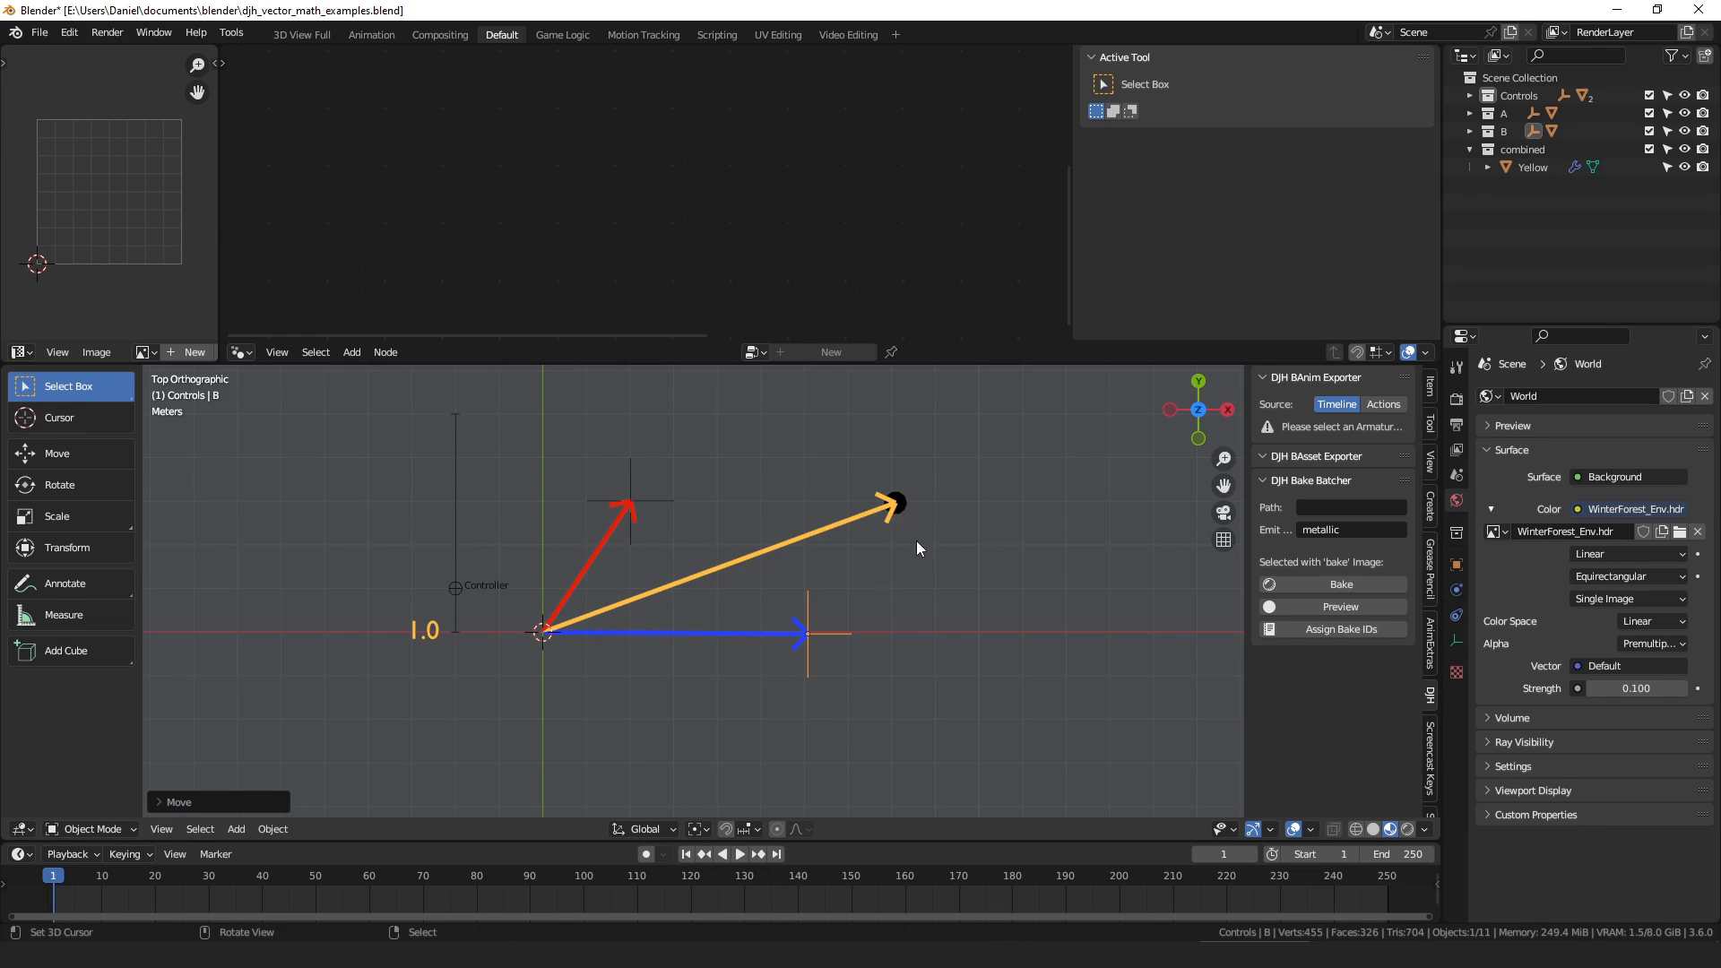
pyautogui.press('g')
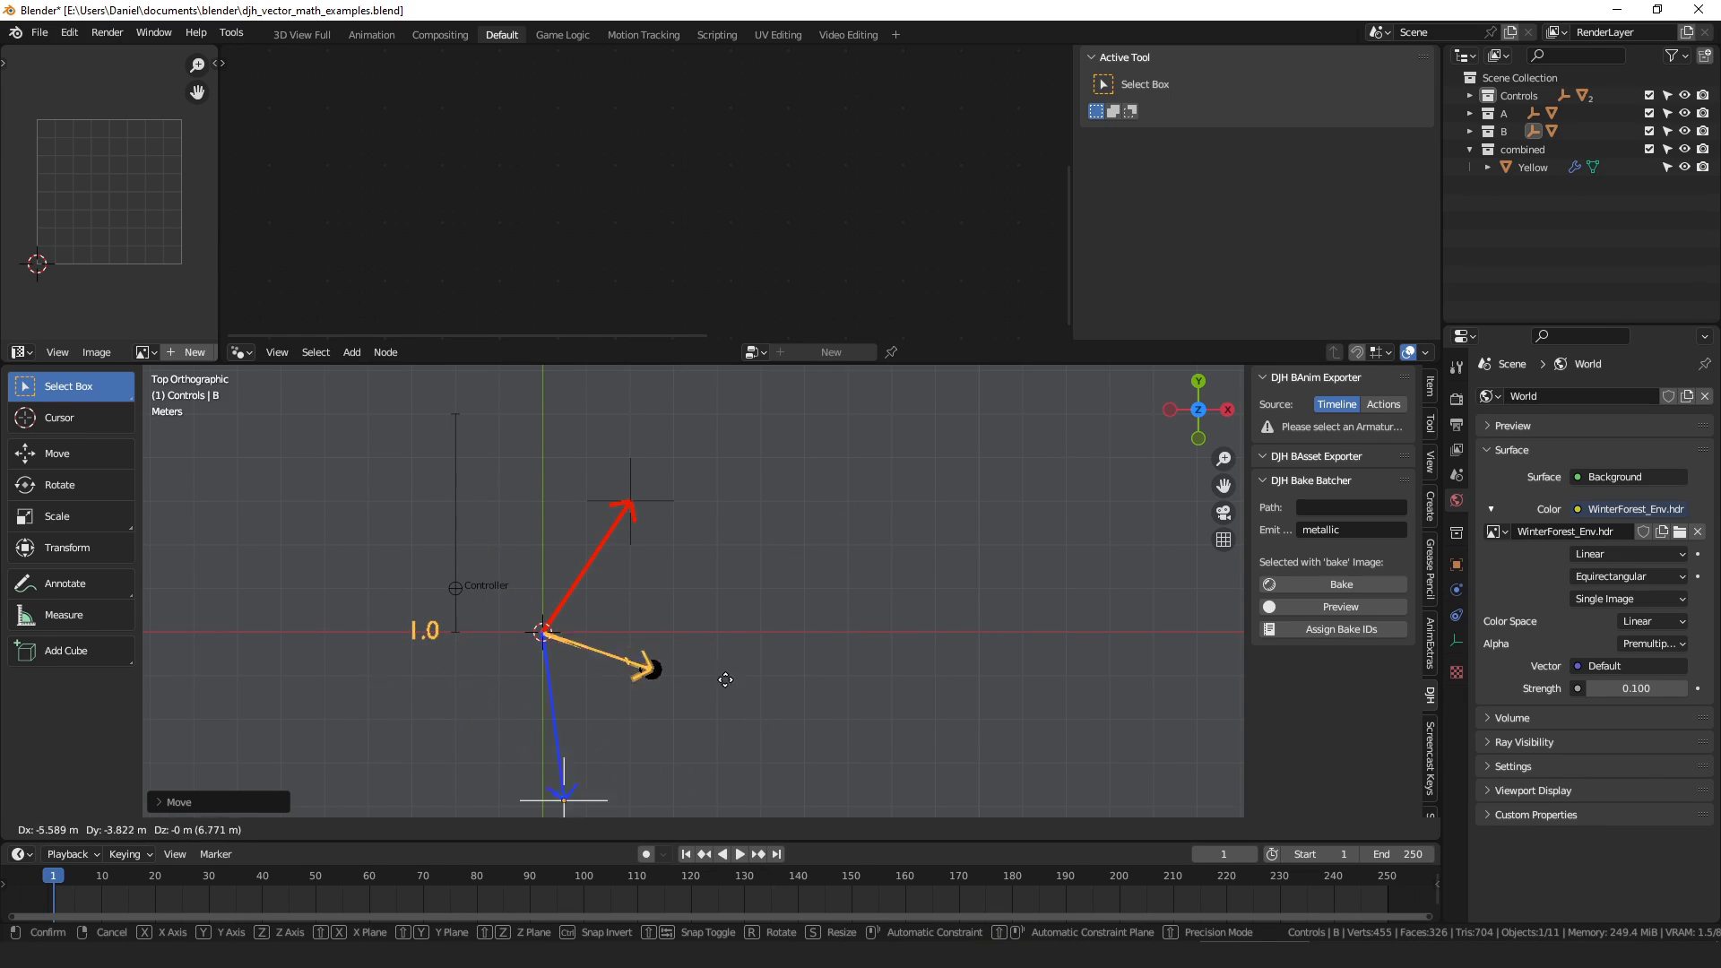
pyautogui.click(852, 528)
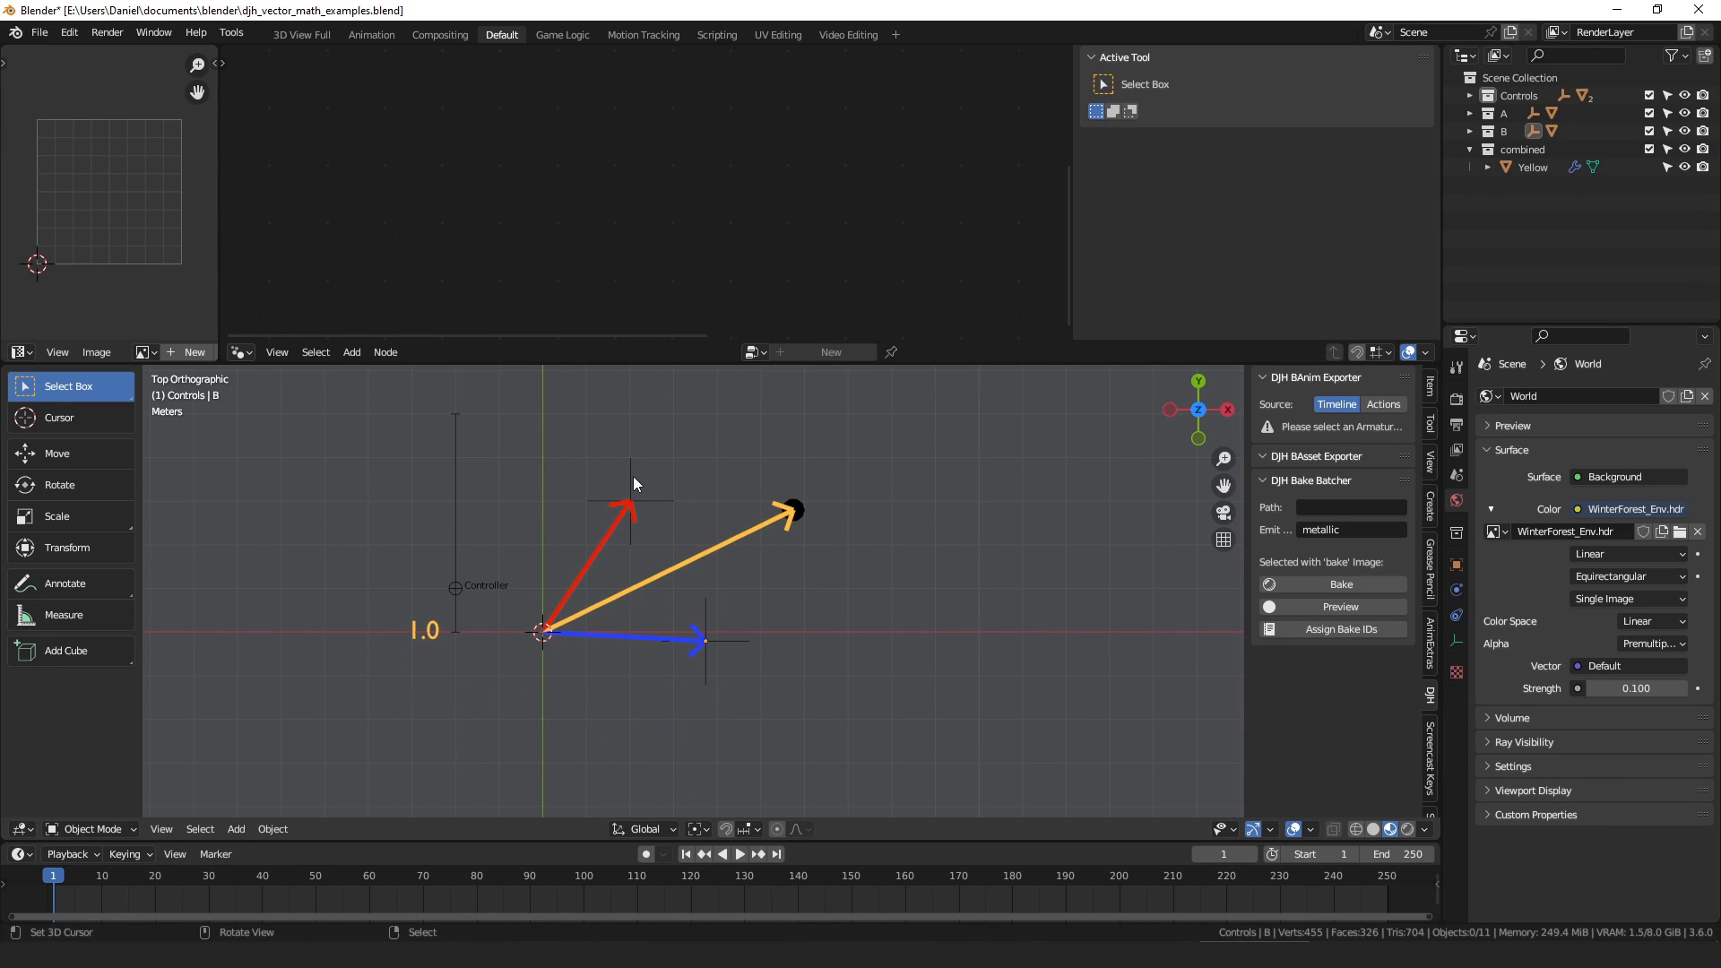
# - Move the A empty across the Y axis to the negative X side, above the X axis
pyautogui.click(633, 495)
pyautogui.press('g')
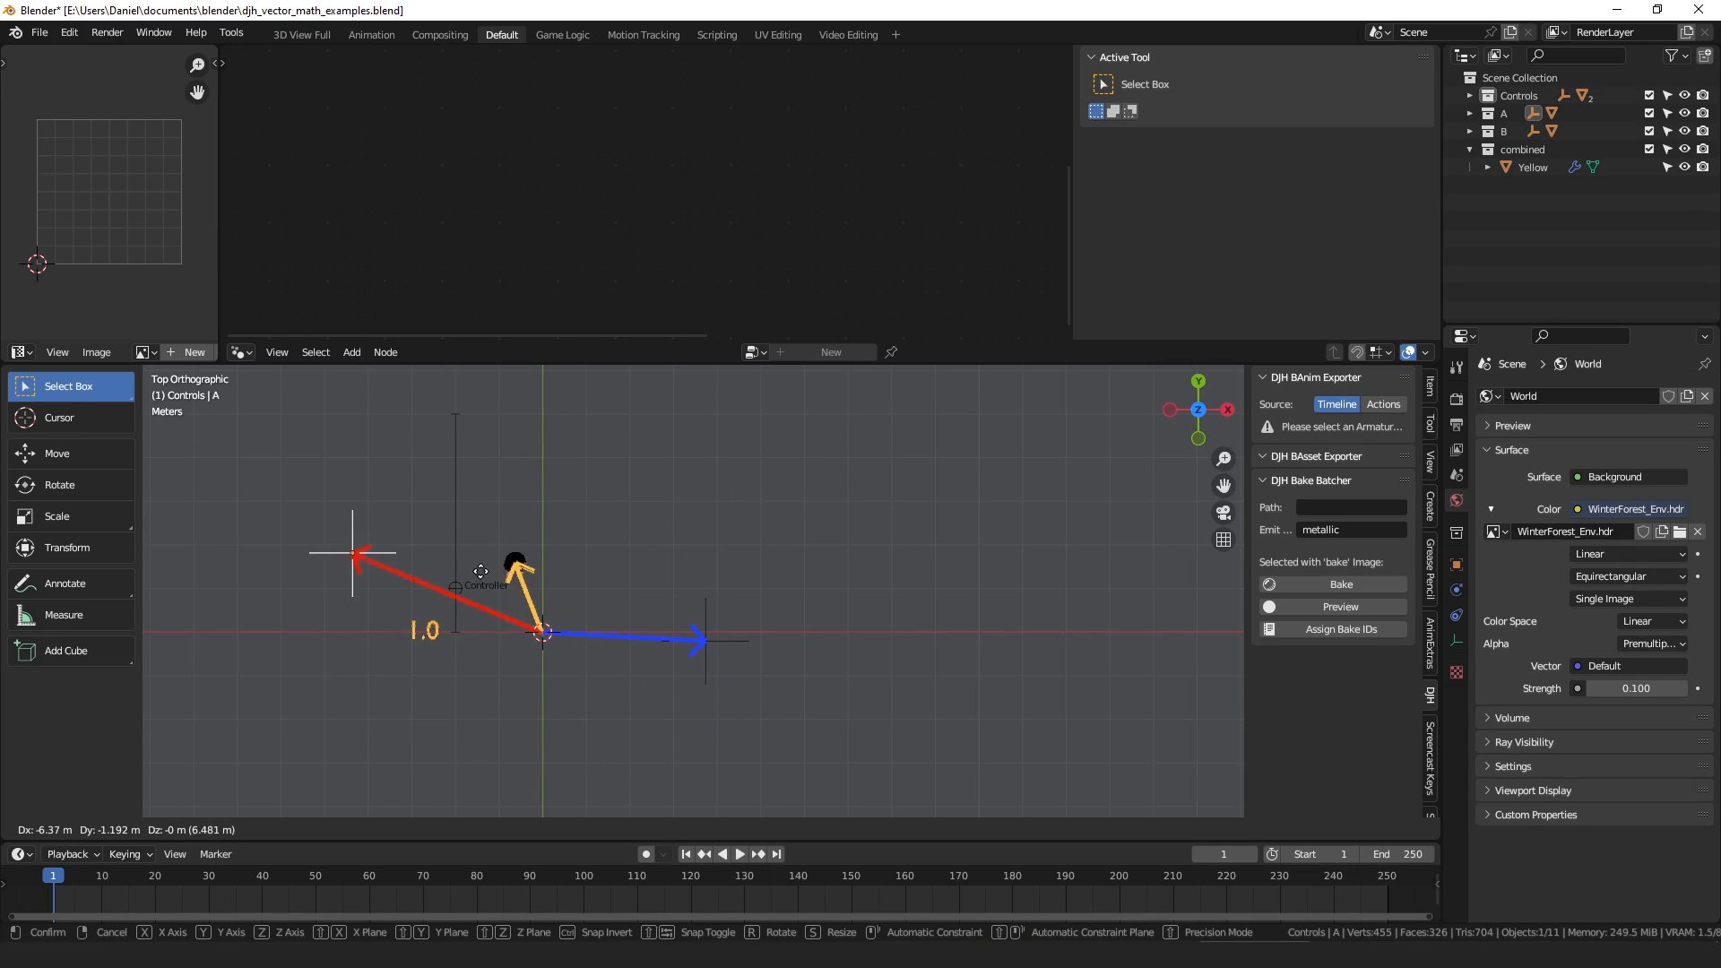
pyautogui.click(433, 550)
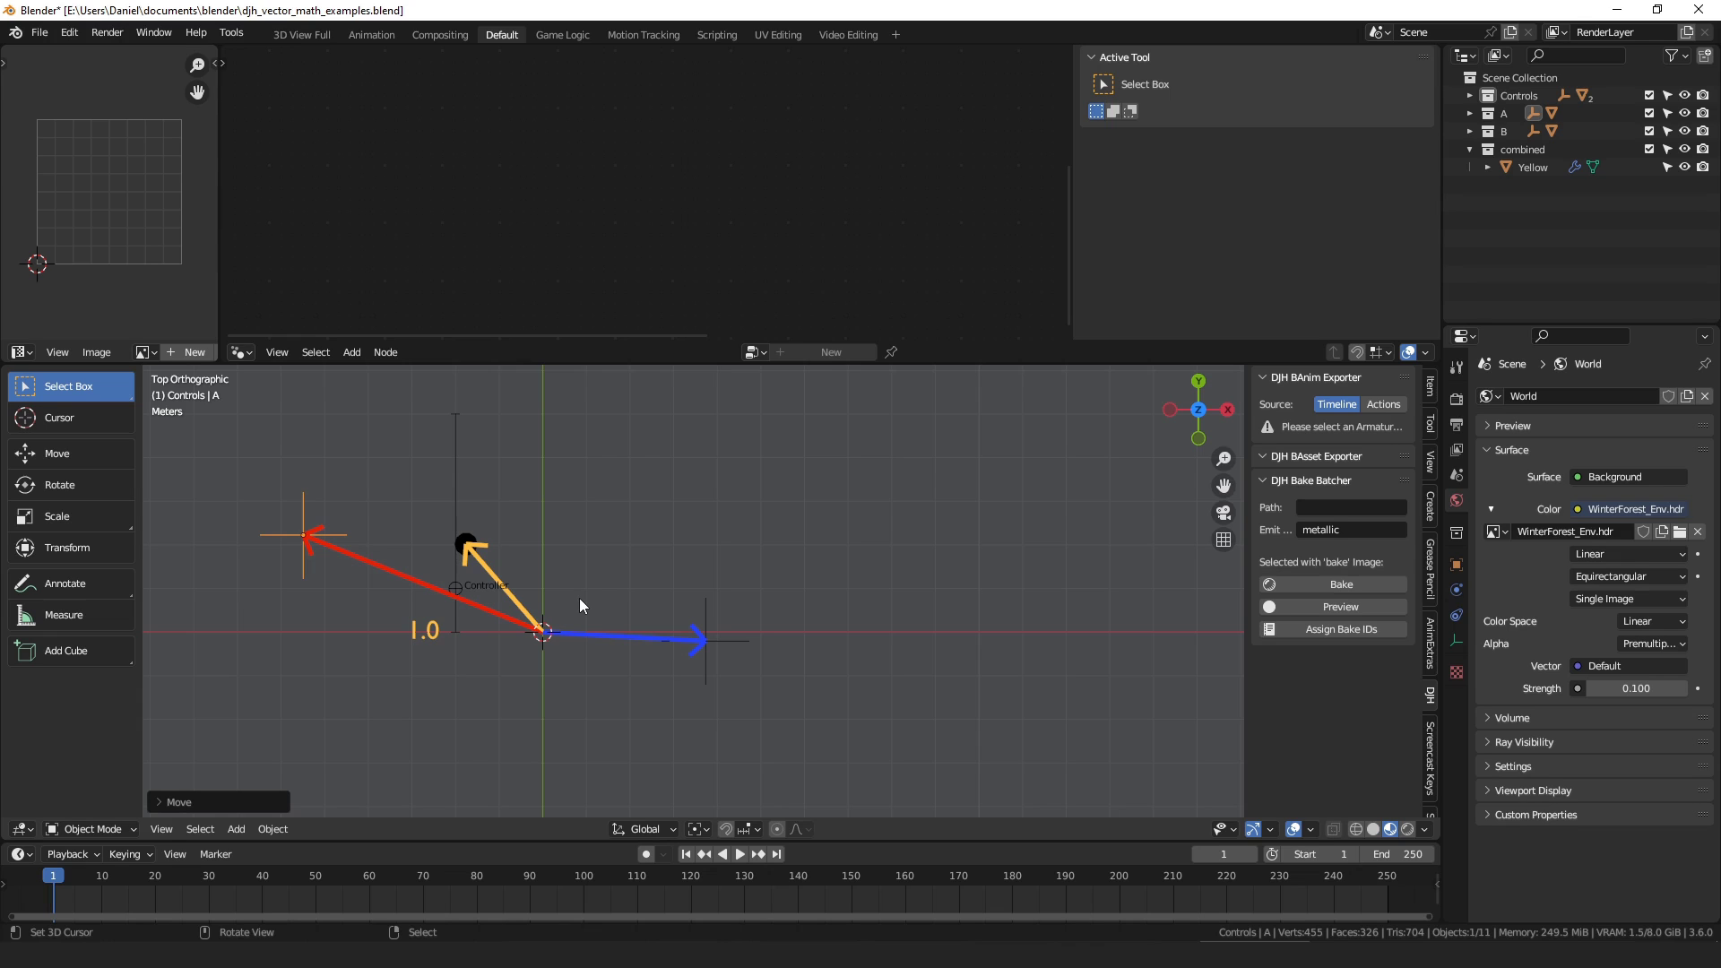
pyautogui.keyDown('shift'); pyautogui.moveTo(583, 593); pyautogui.dragTo(637, 590, button='middle'); pyautogui.keyUp('shift')
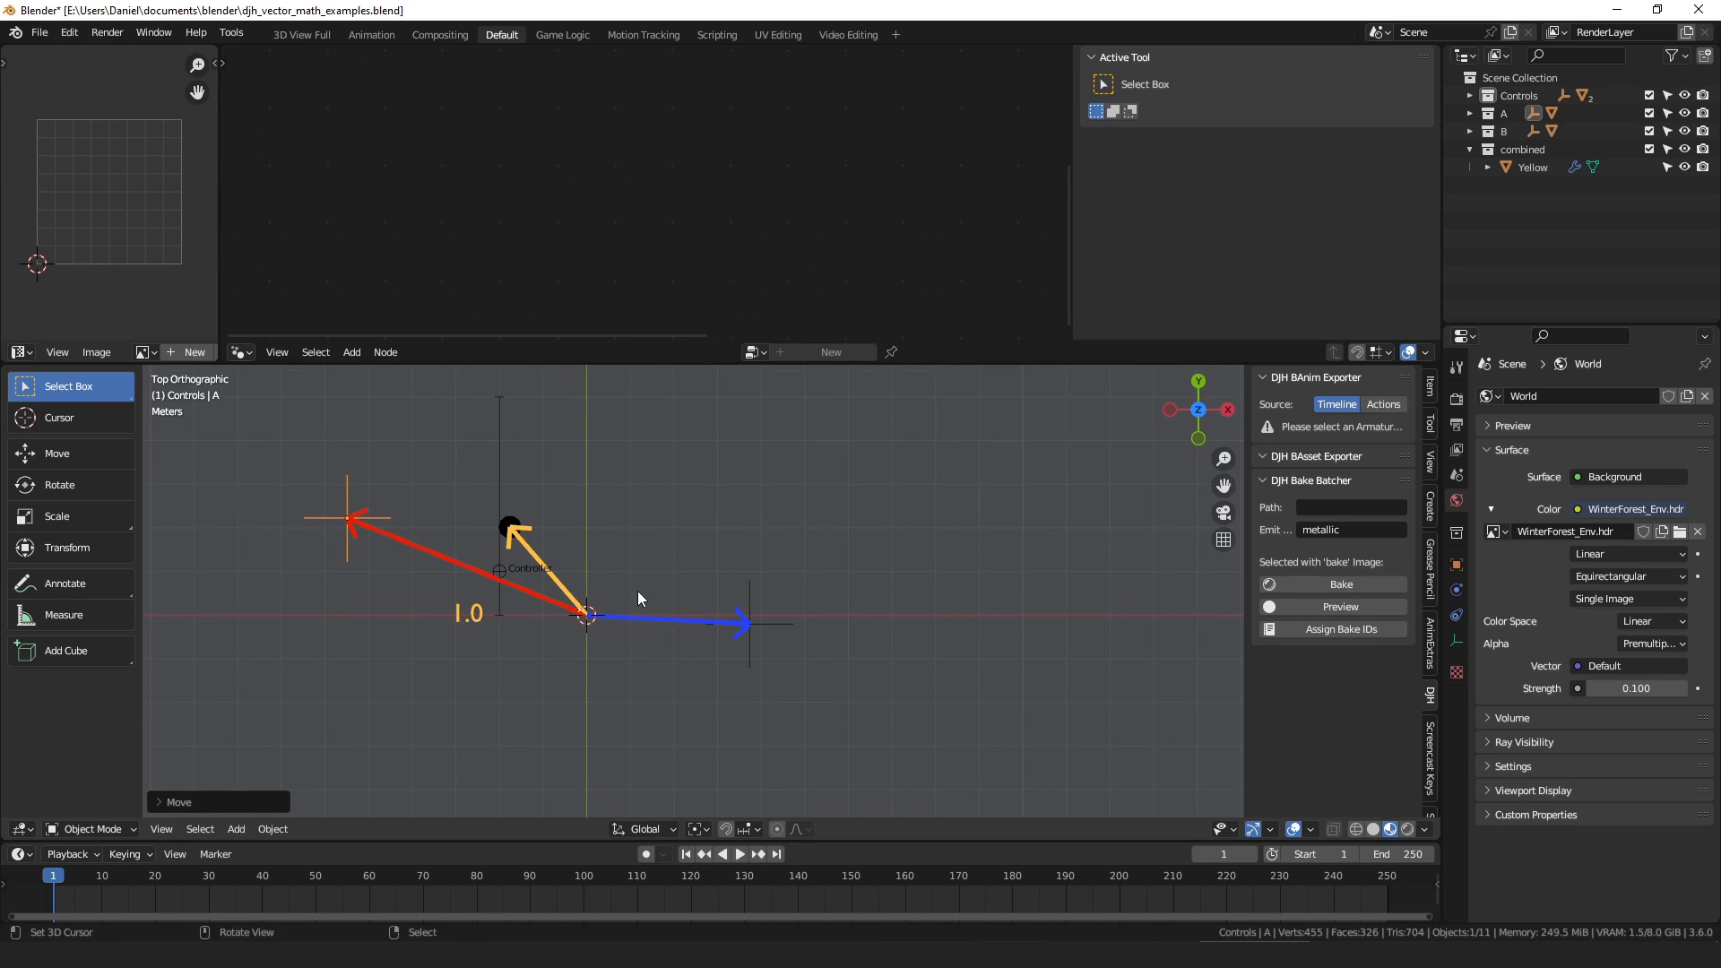
# - Try placing the red arrow's tail on the blue arrow's tip, and the blue arrow's tail on the red arrow's tip
pyautogui.click(515, 592)
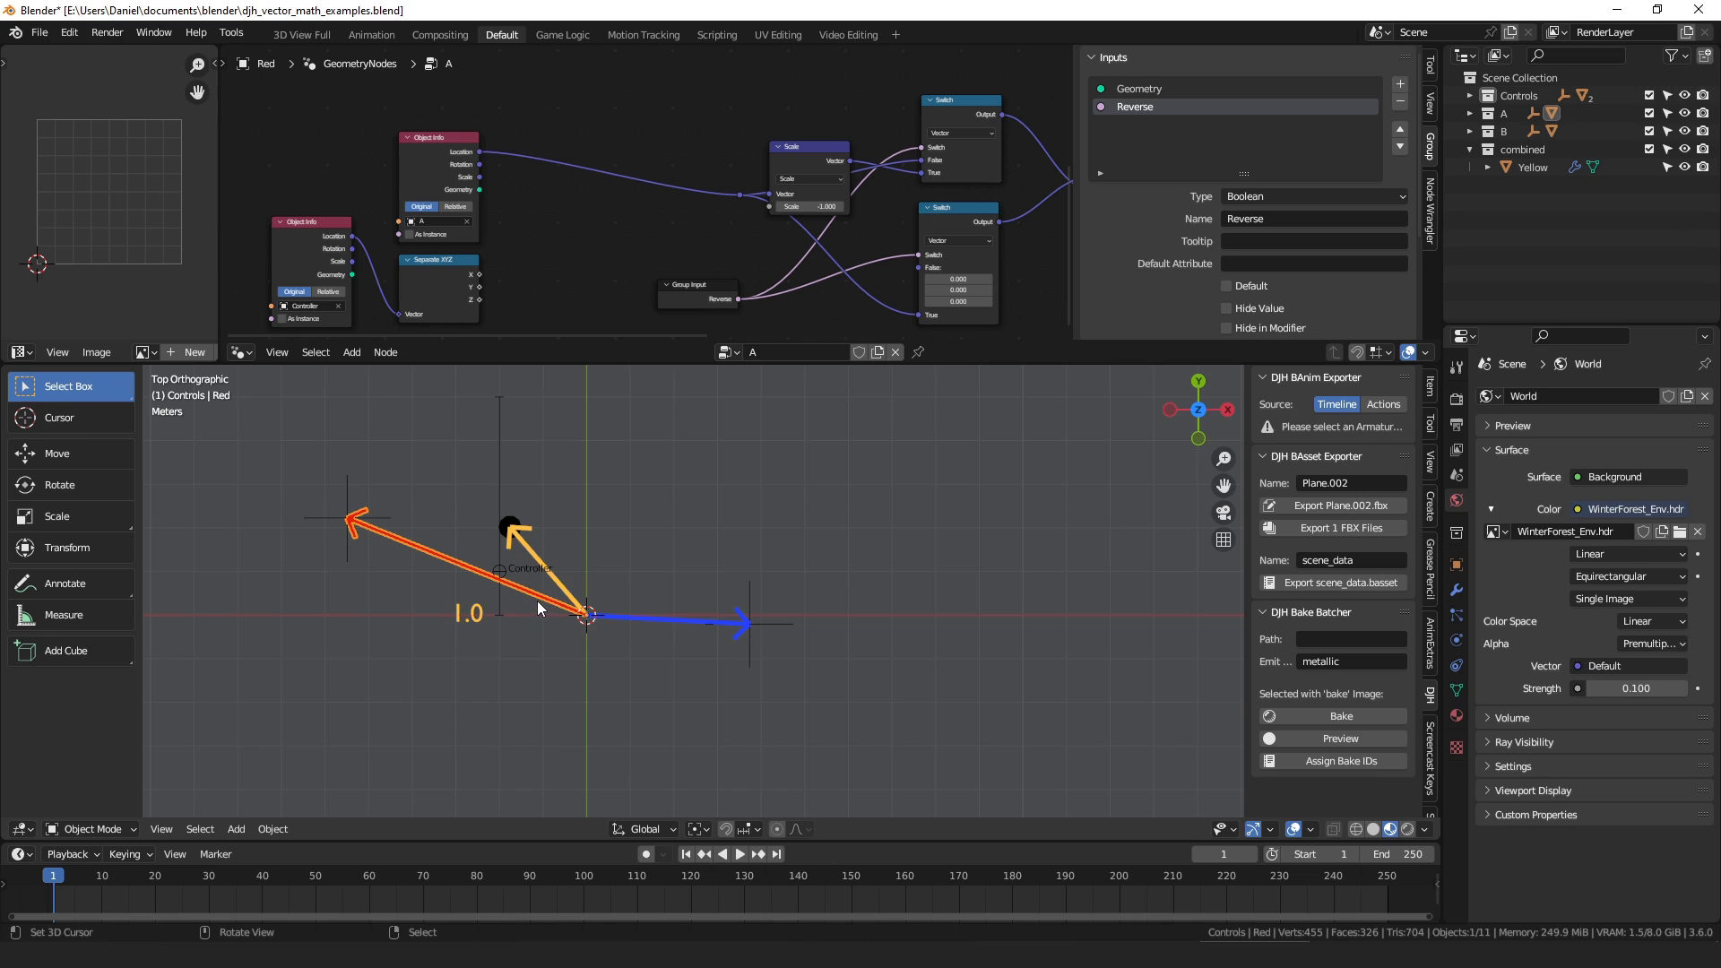
pyautogui.press('g')
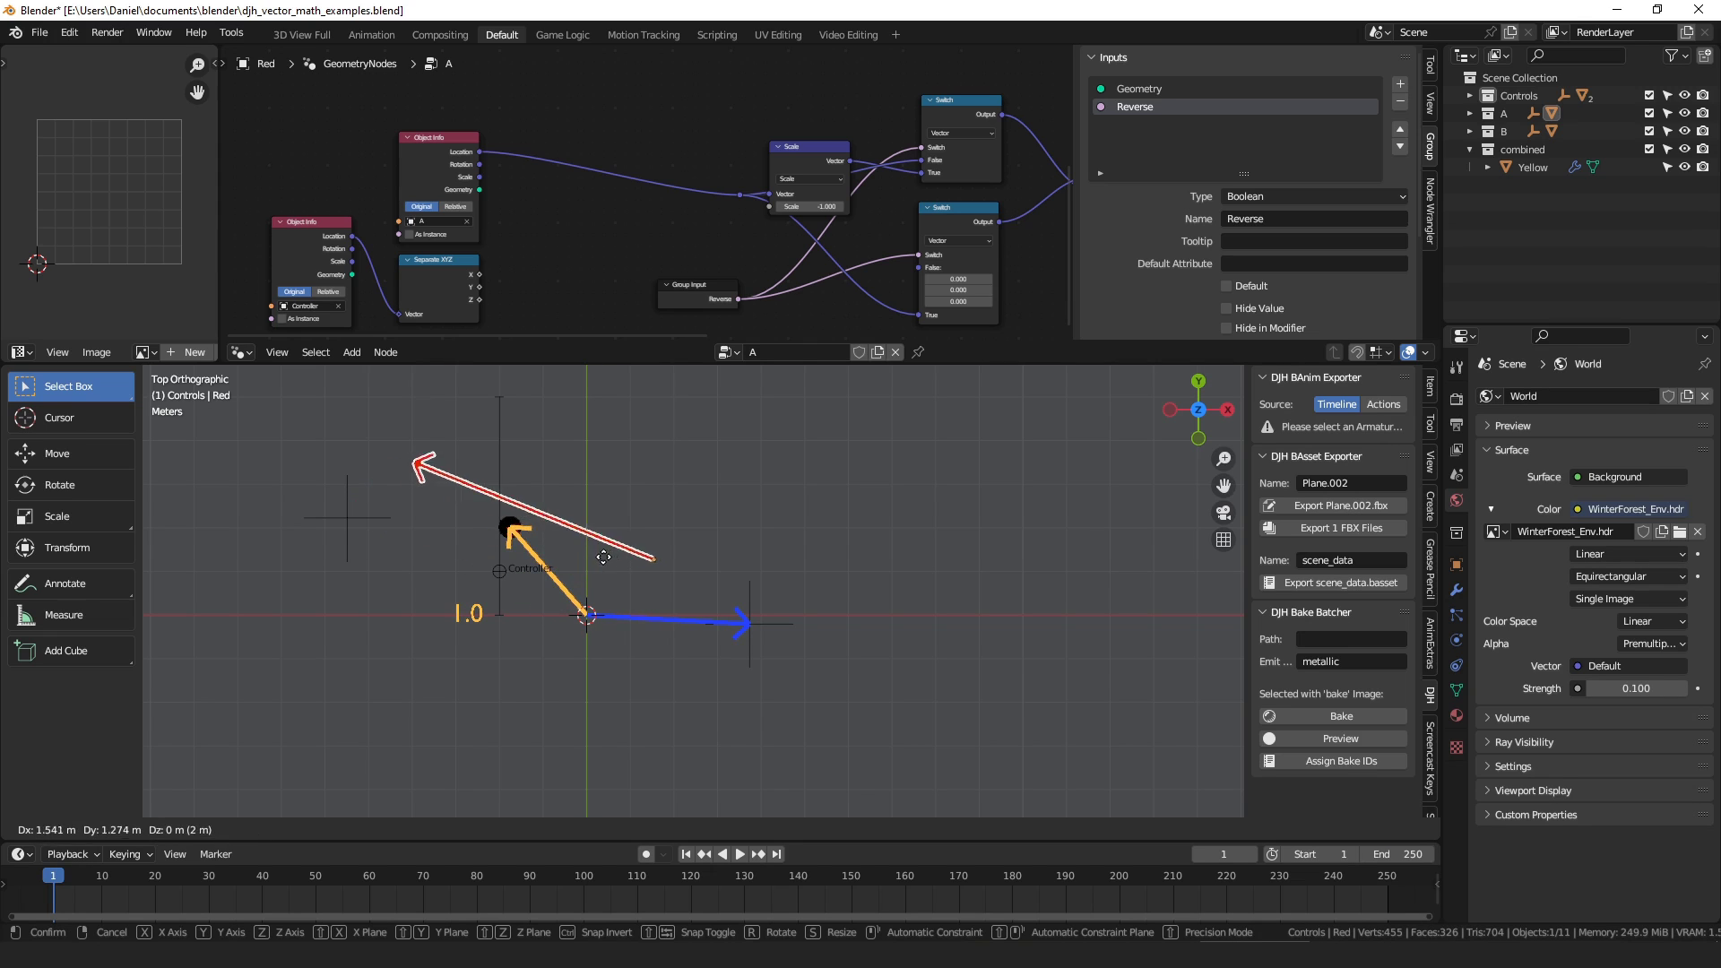
pyautogui.click(751, 625)
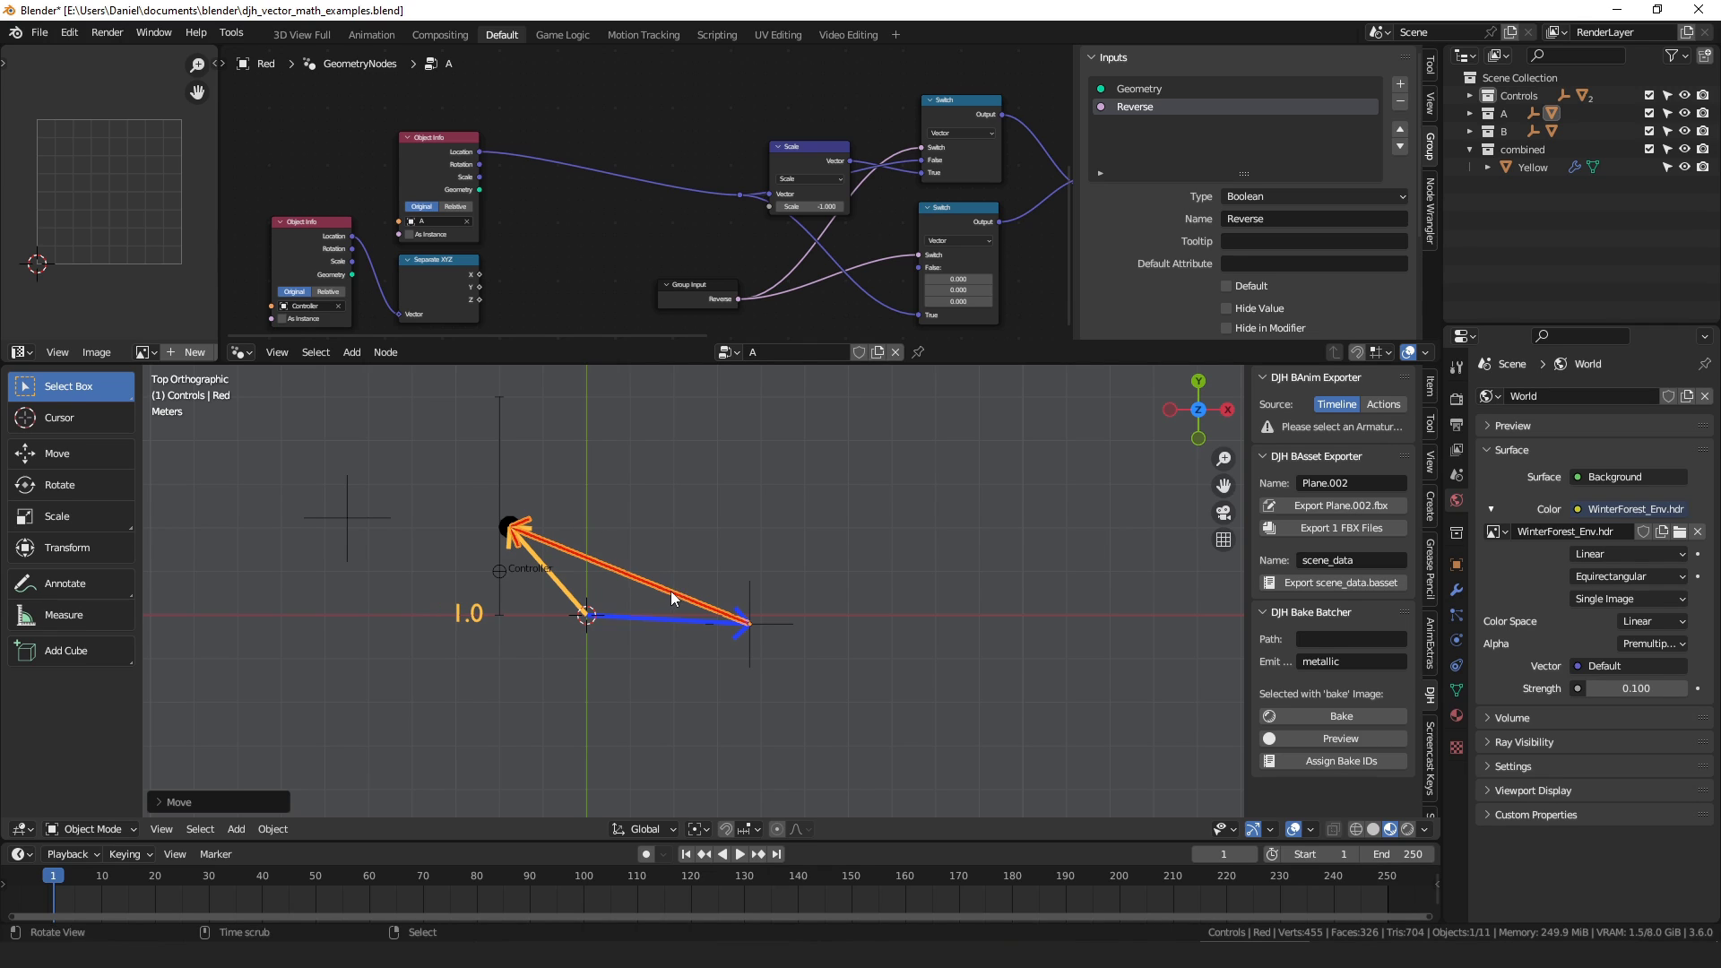
pyautogui.click(692, 622)
pyautogui.press('g')
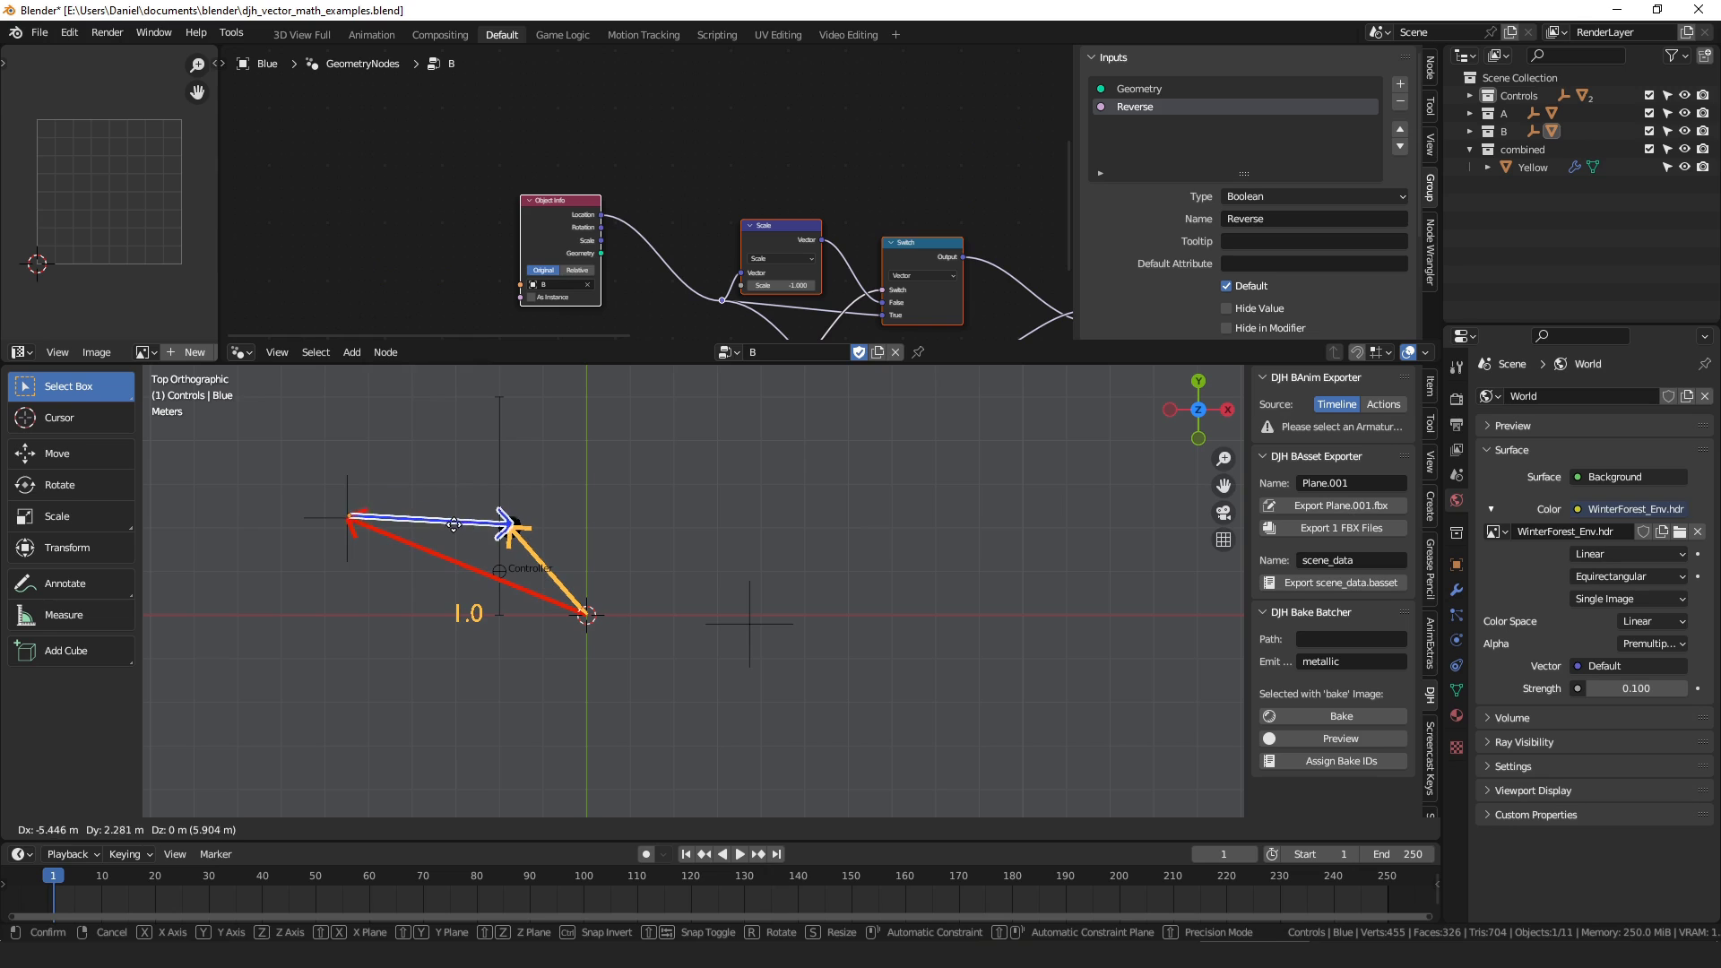
pyautogui.click(502, 529)
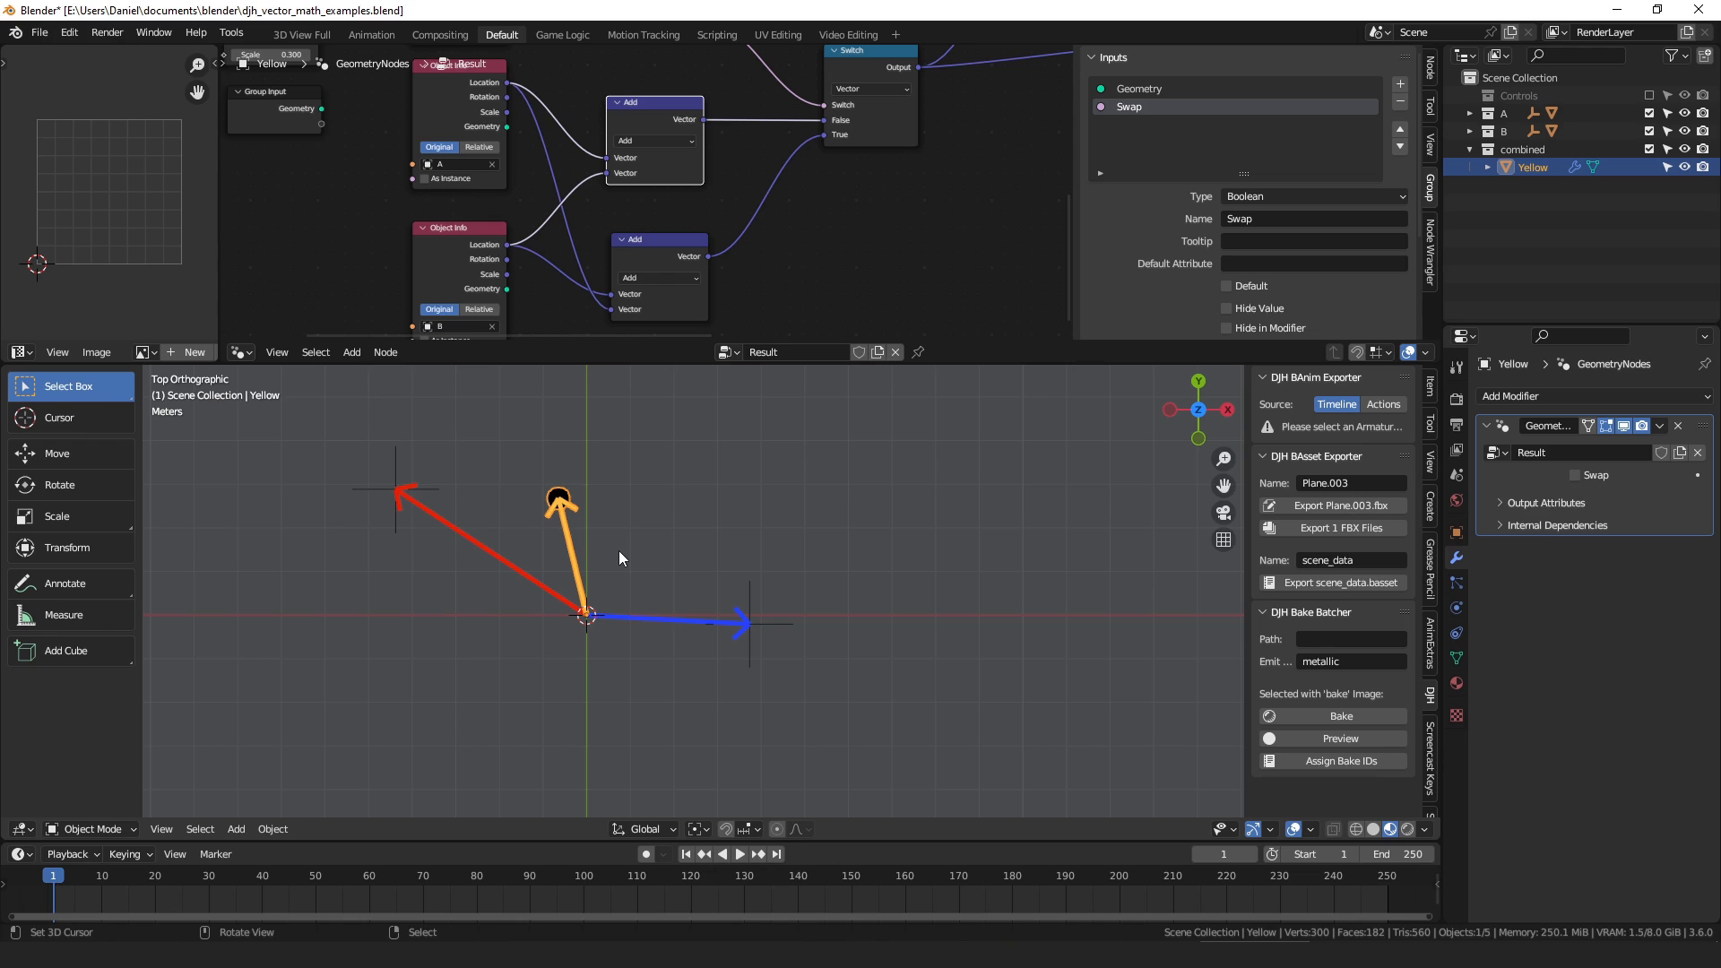
# - Preview the blue arrow starting at the red arrow's tip and the red arrow at the blue arrow's tip, cancelling each move
pyautogui.click(686, 617)
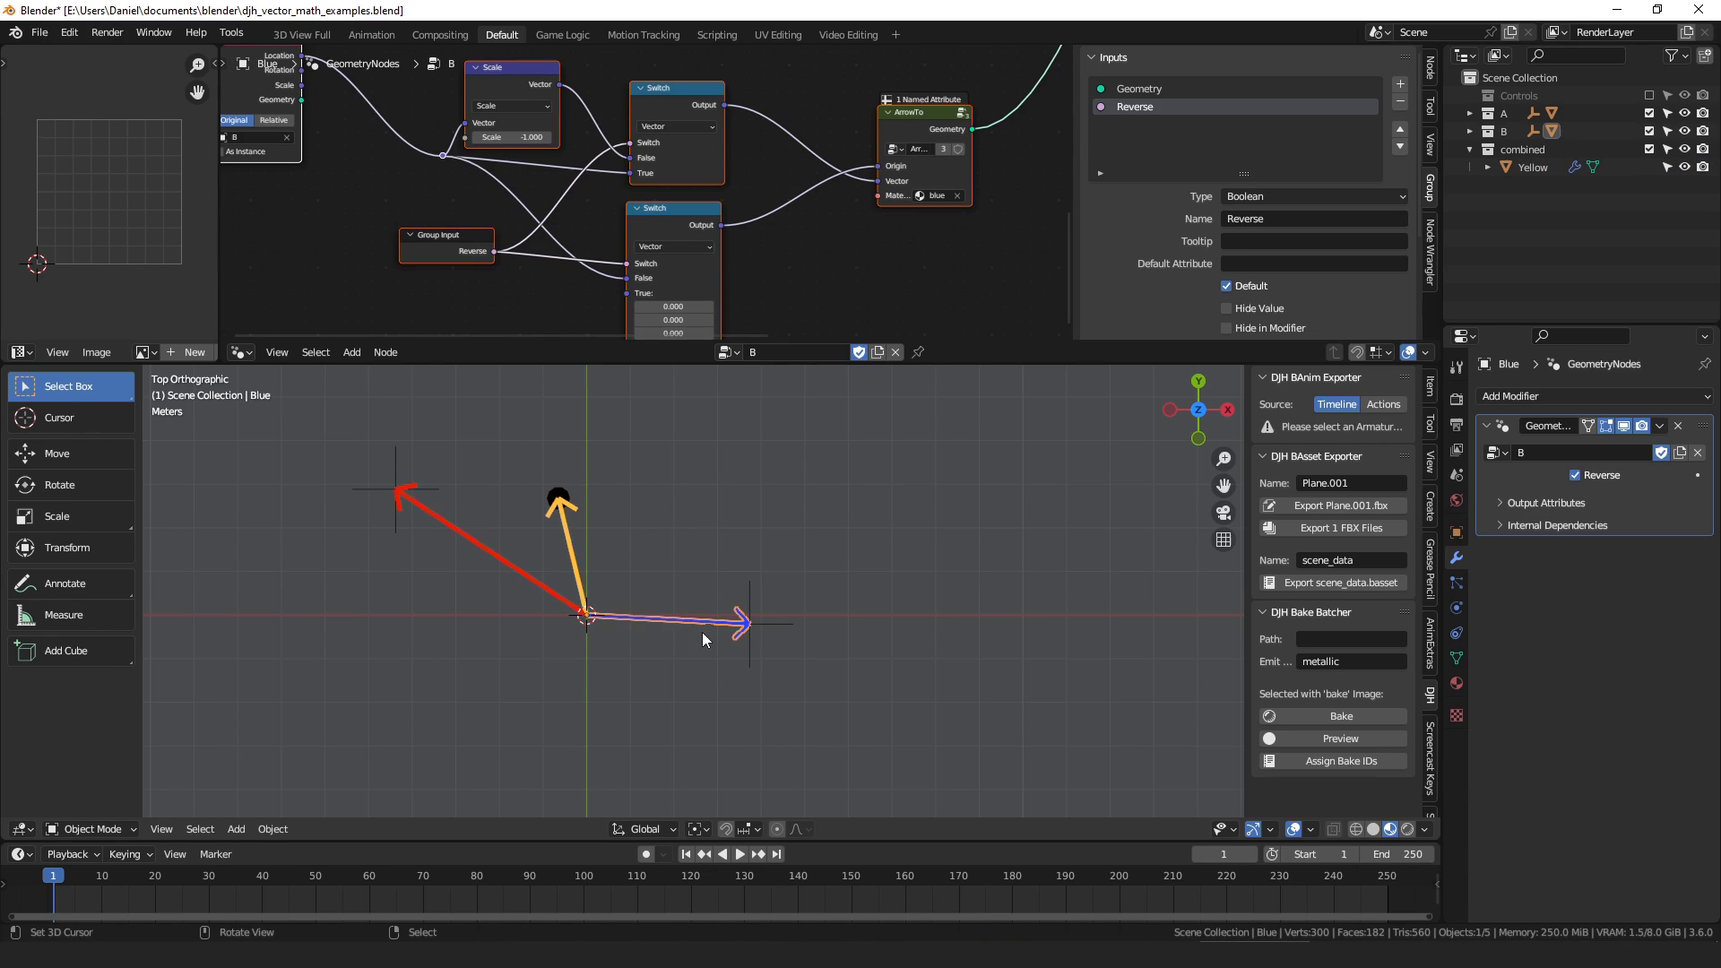
pyautogui.press('g')
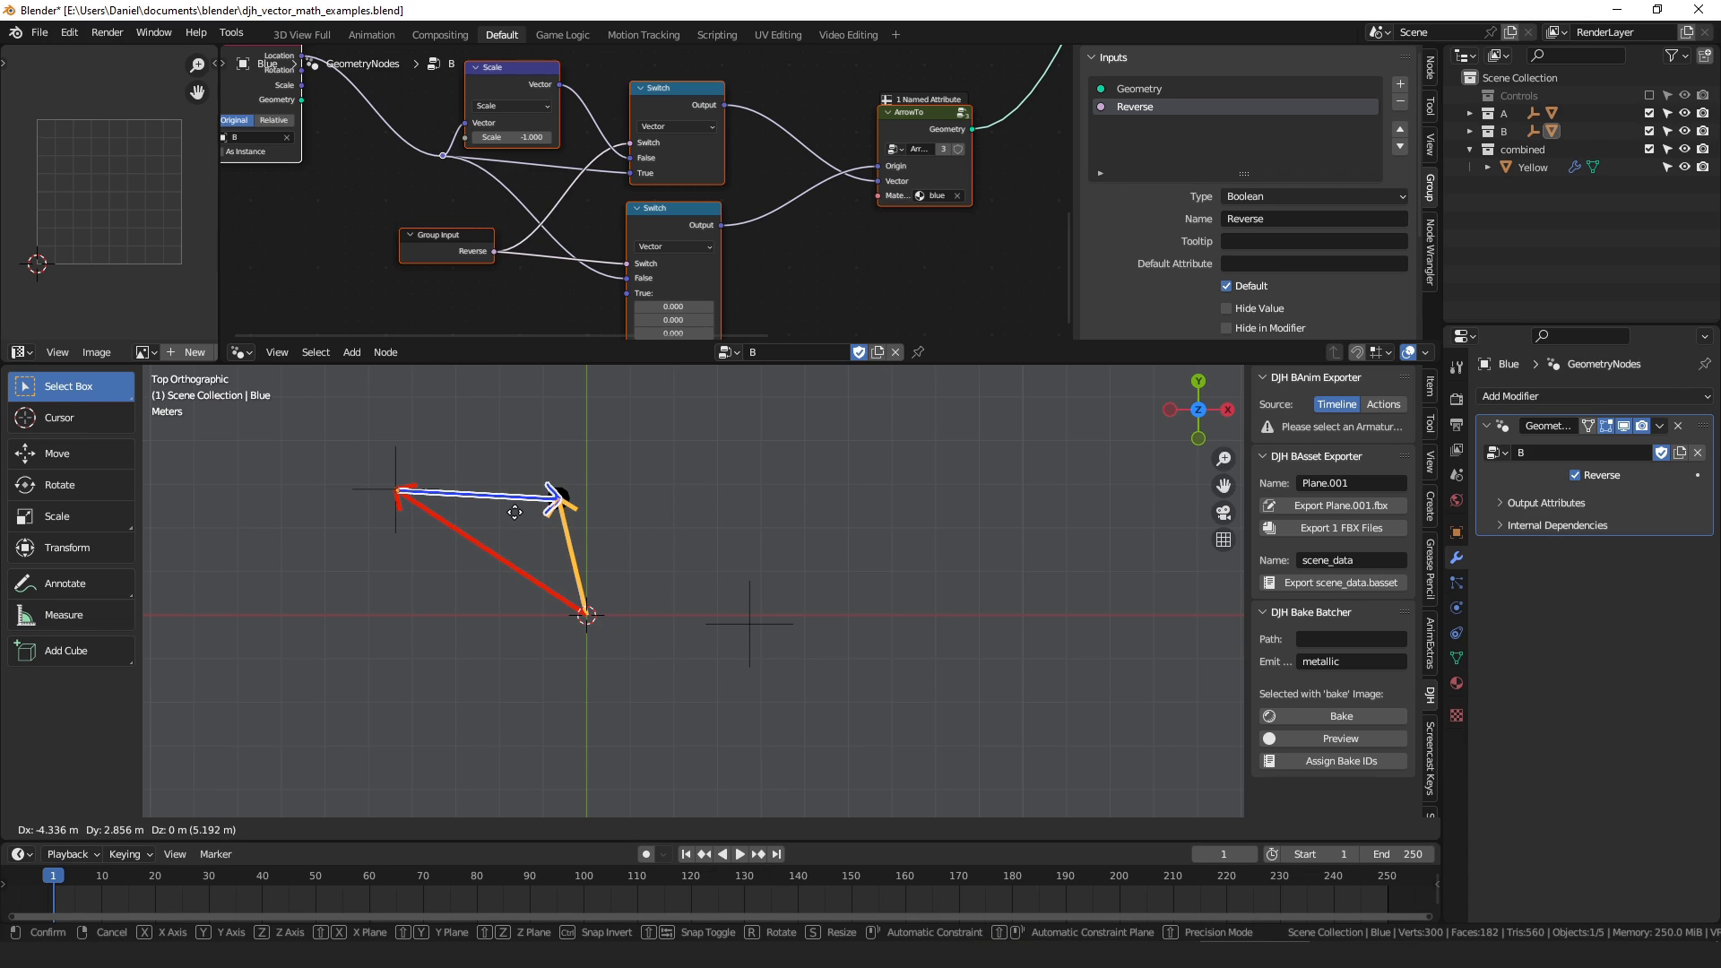
pyautogui.press('Escape')
pyautogui.click(520, 565)
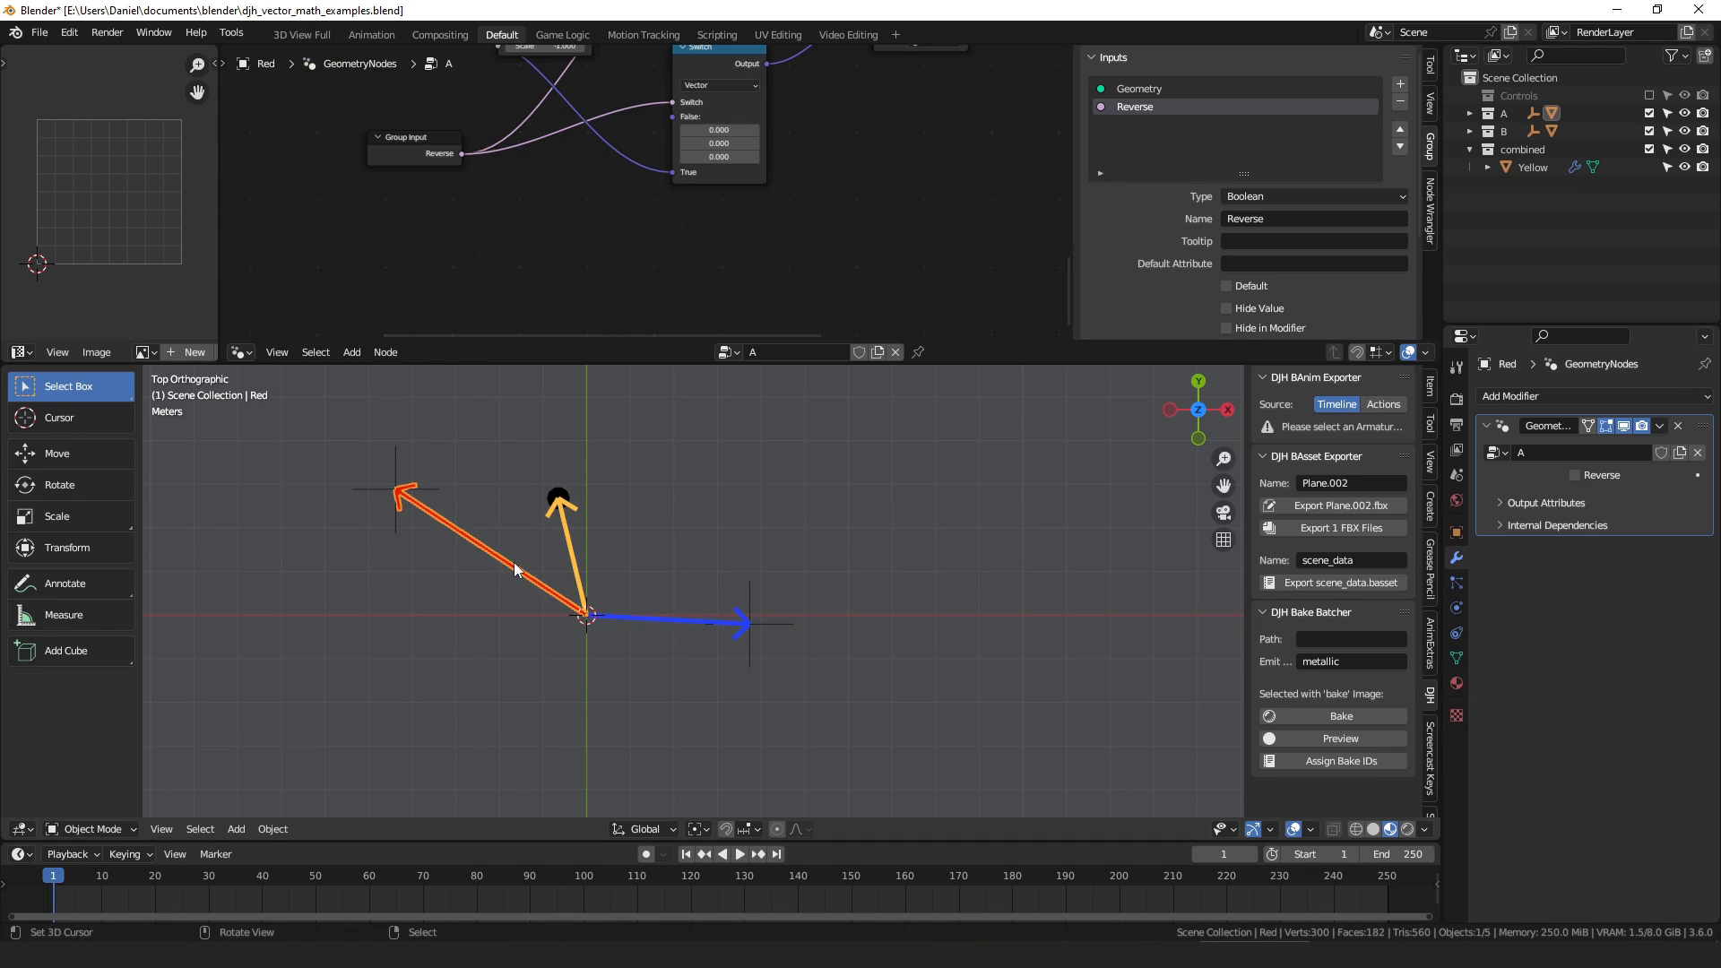
pyautogui.press('g')
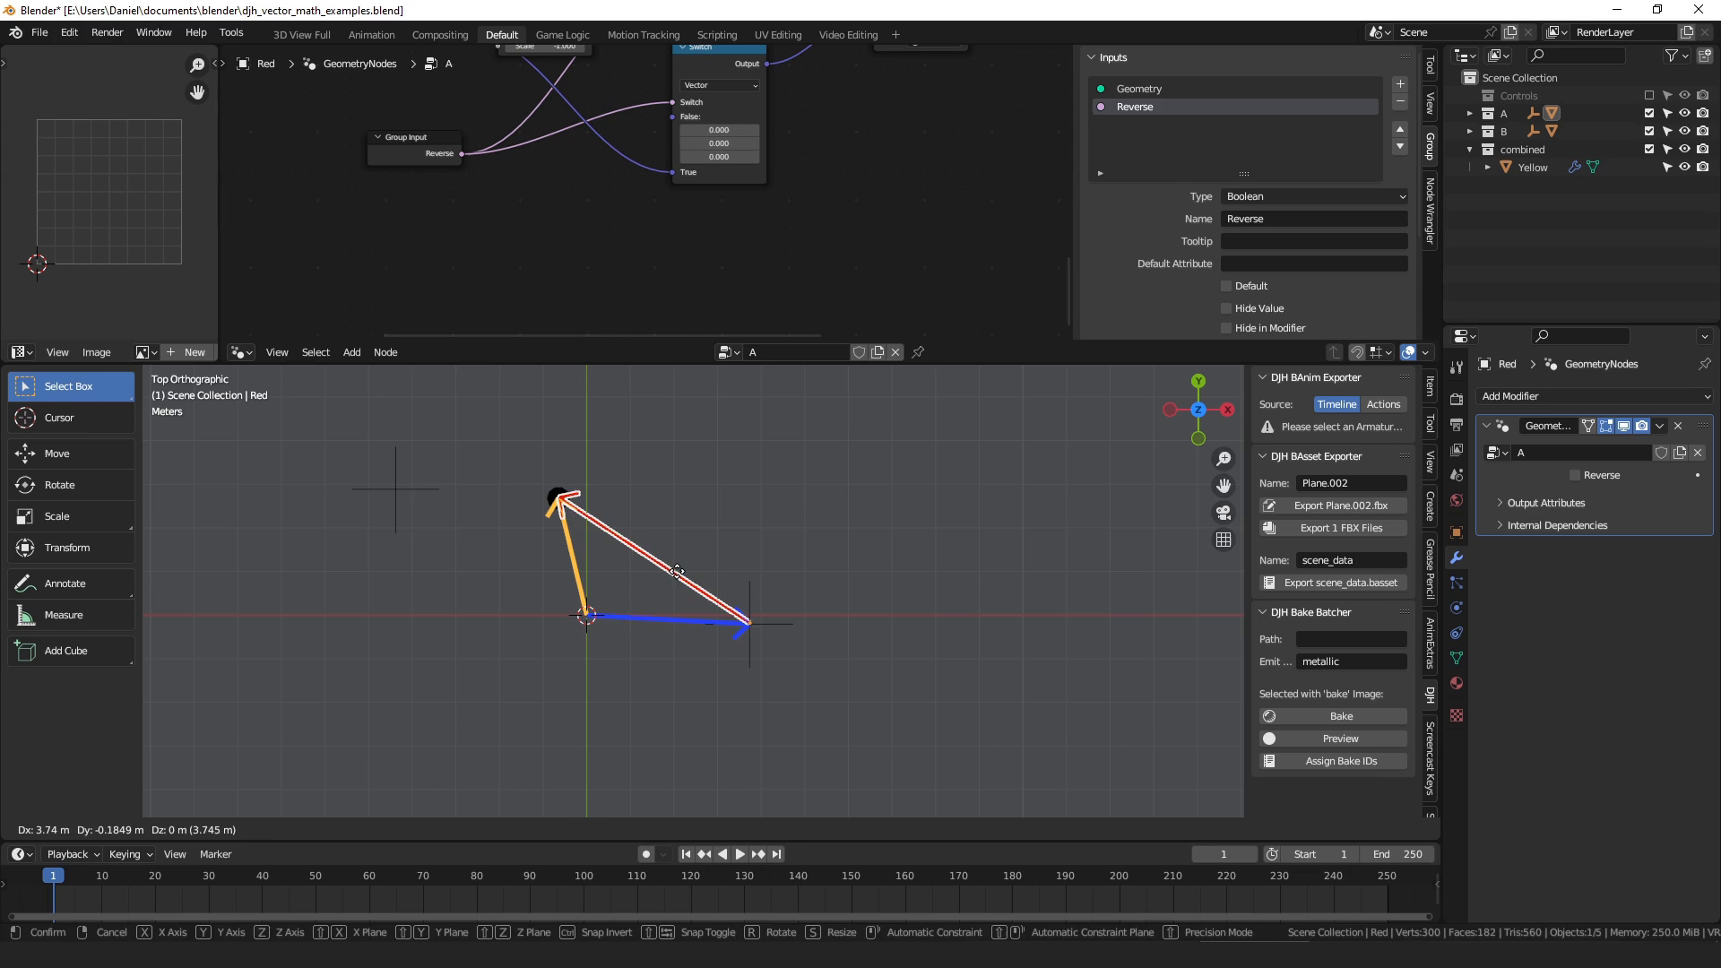
pyautogui.press('Escape')
# - Select the yellow arrow and change the operation of both its Add vector math nodes to Subtract
pyautogui.click(574, 565)
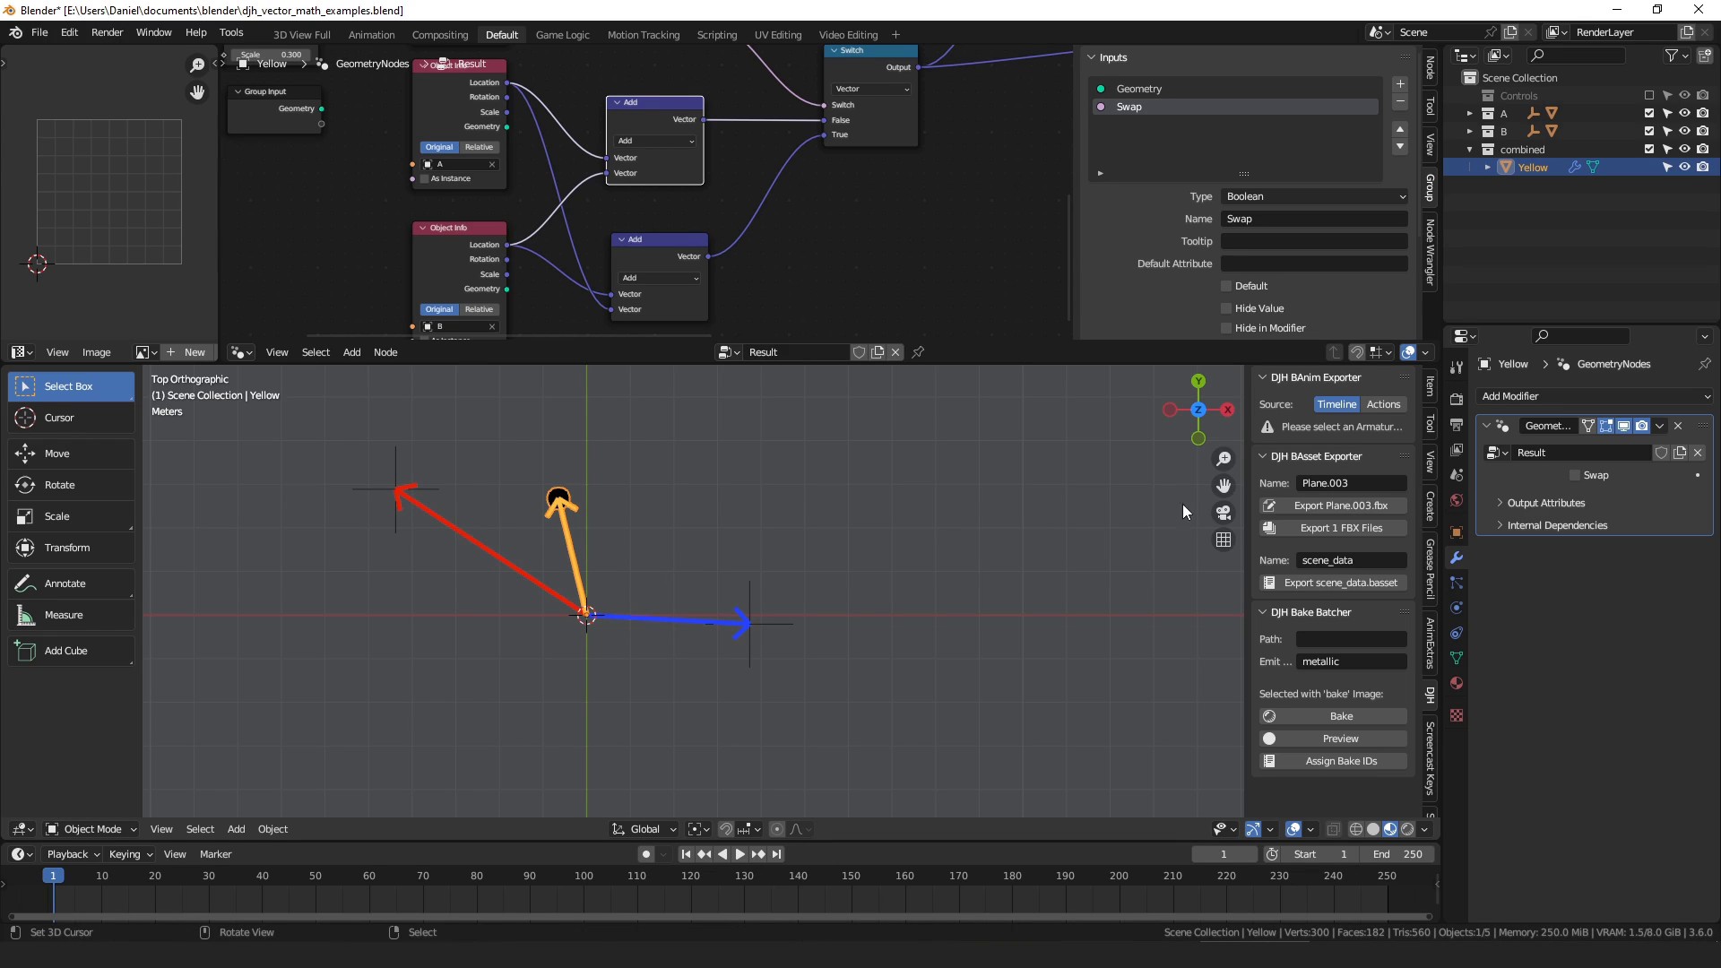
pyautogui.click(1584, 472)
pyautogui.click(669, 138)
pyautogui.click(669, 139)
pyautogui.click(669, 138)
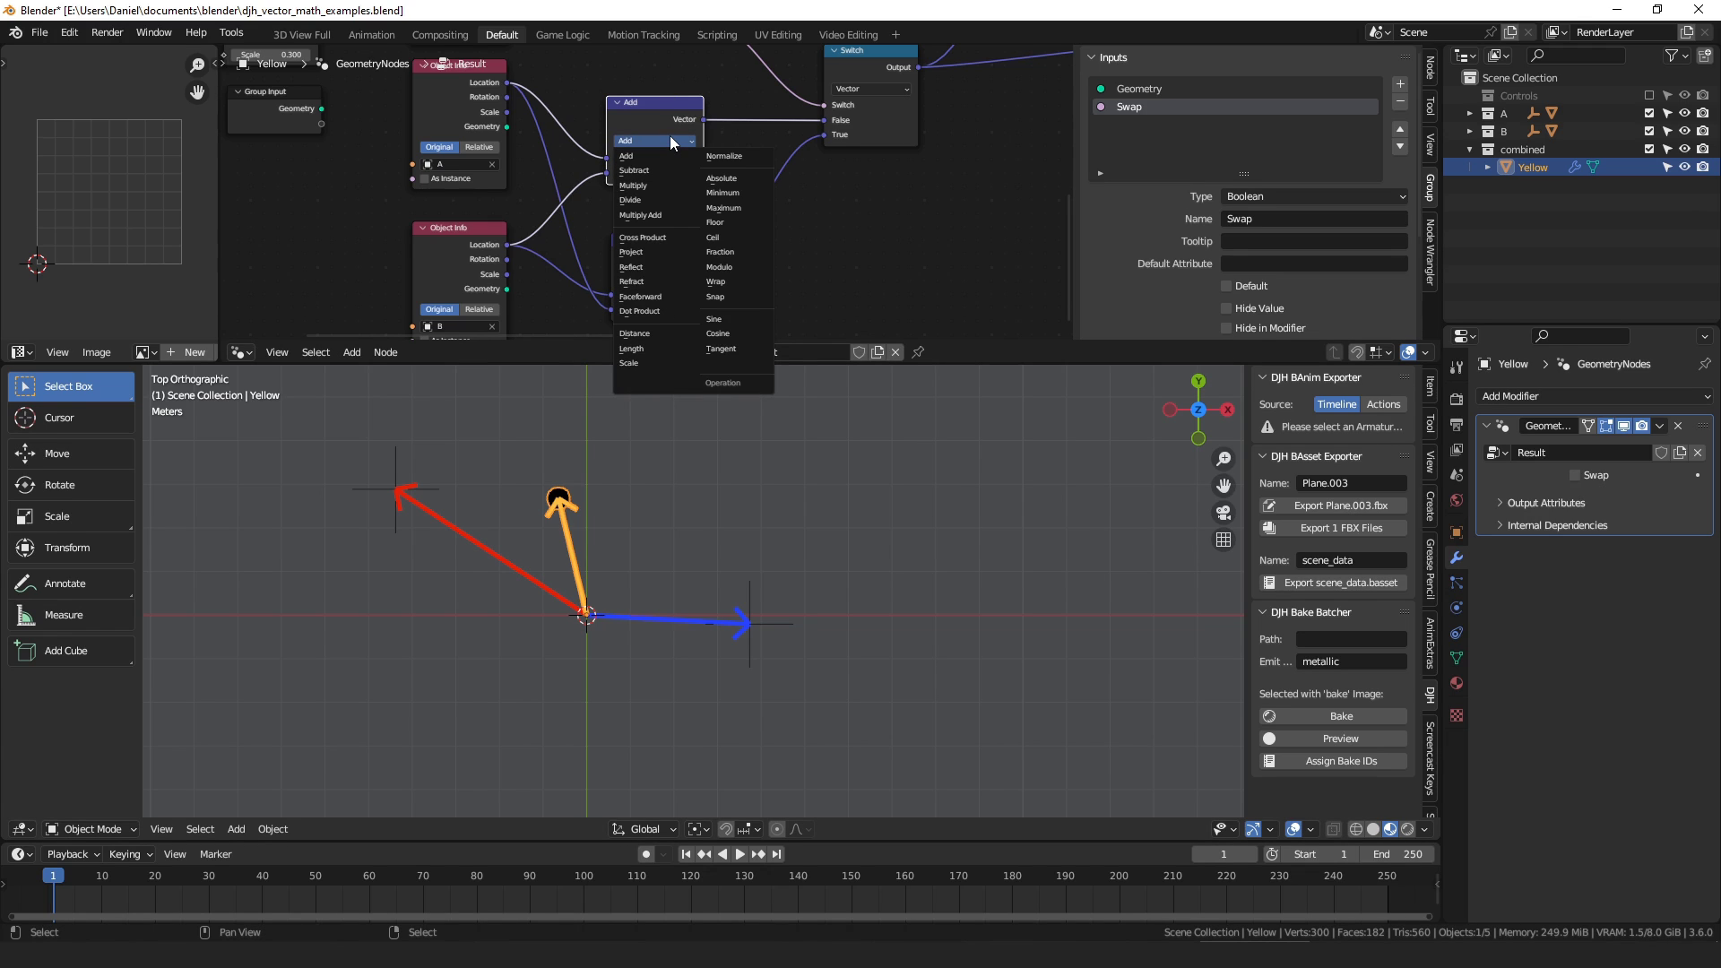
pyautogui.click(663, 171)
pyautogui.click(675, 279)
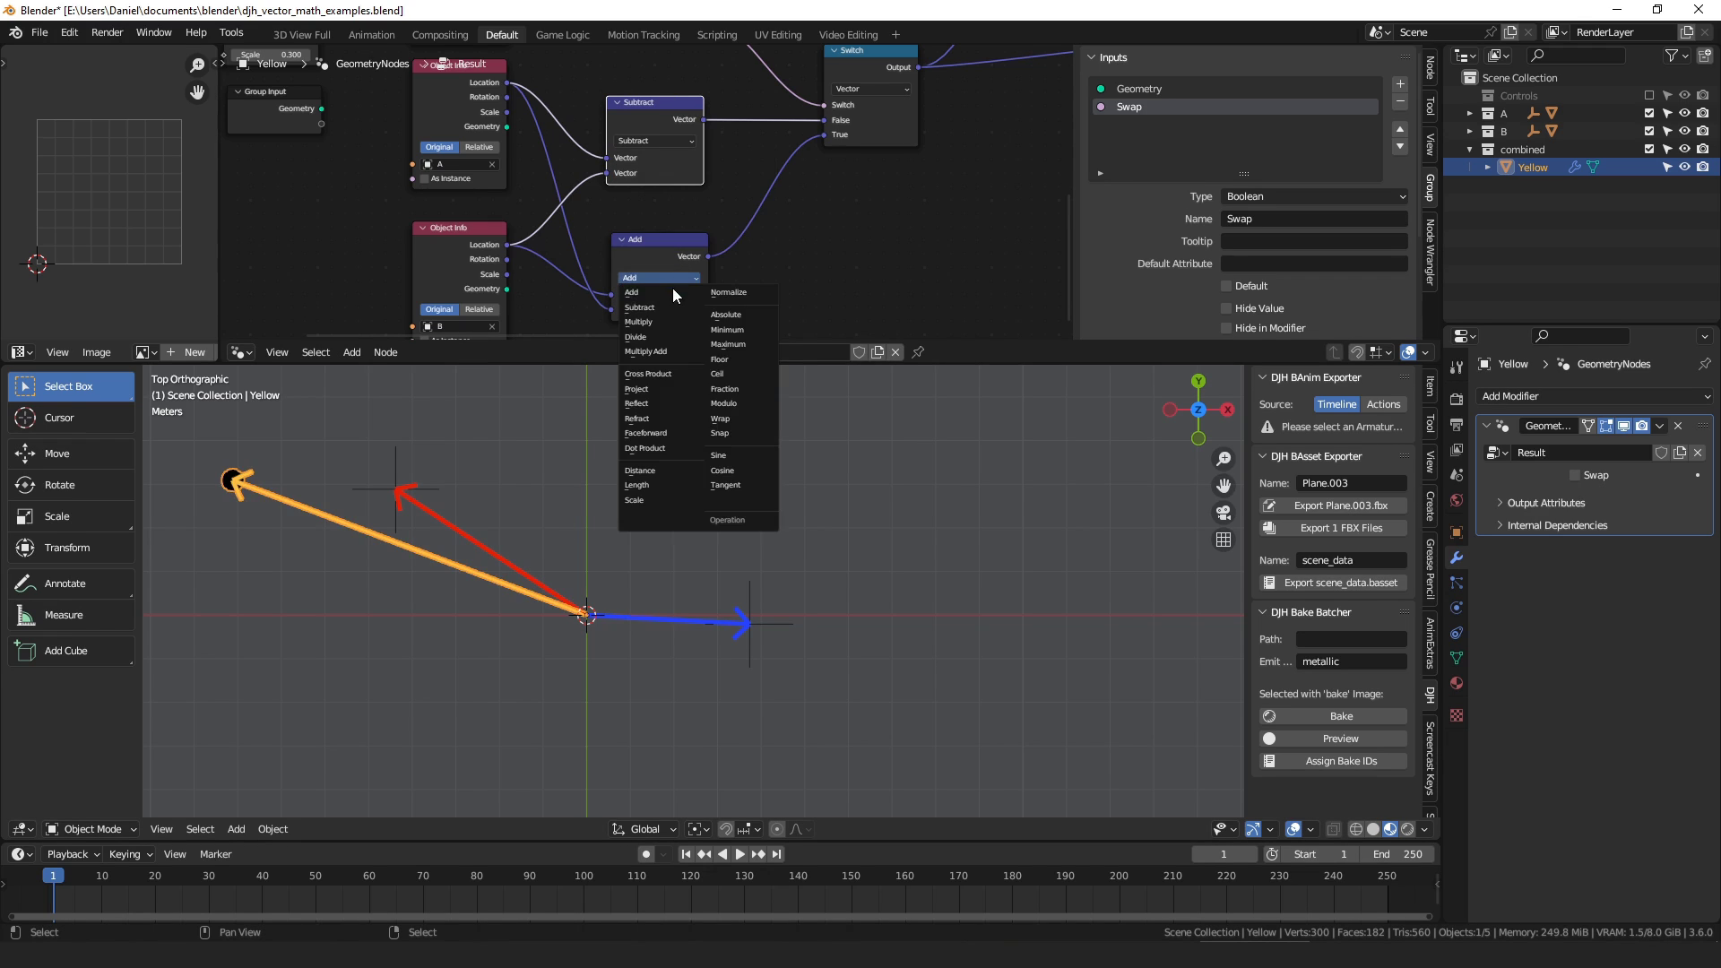
pyautogui.click(669, 309)
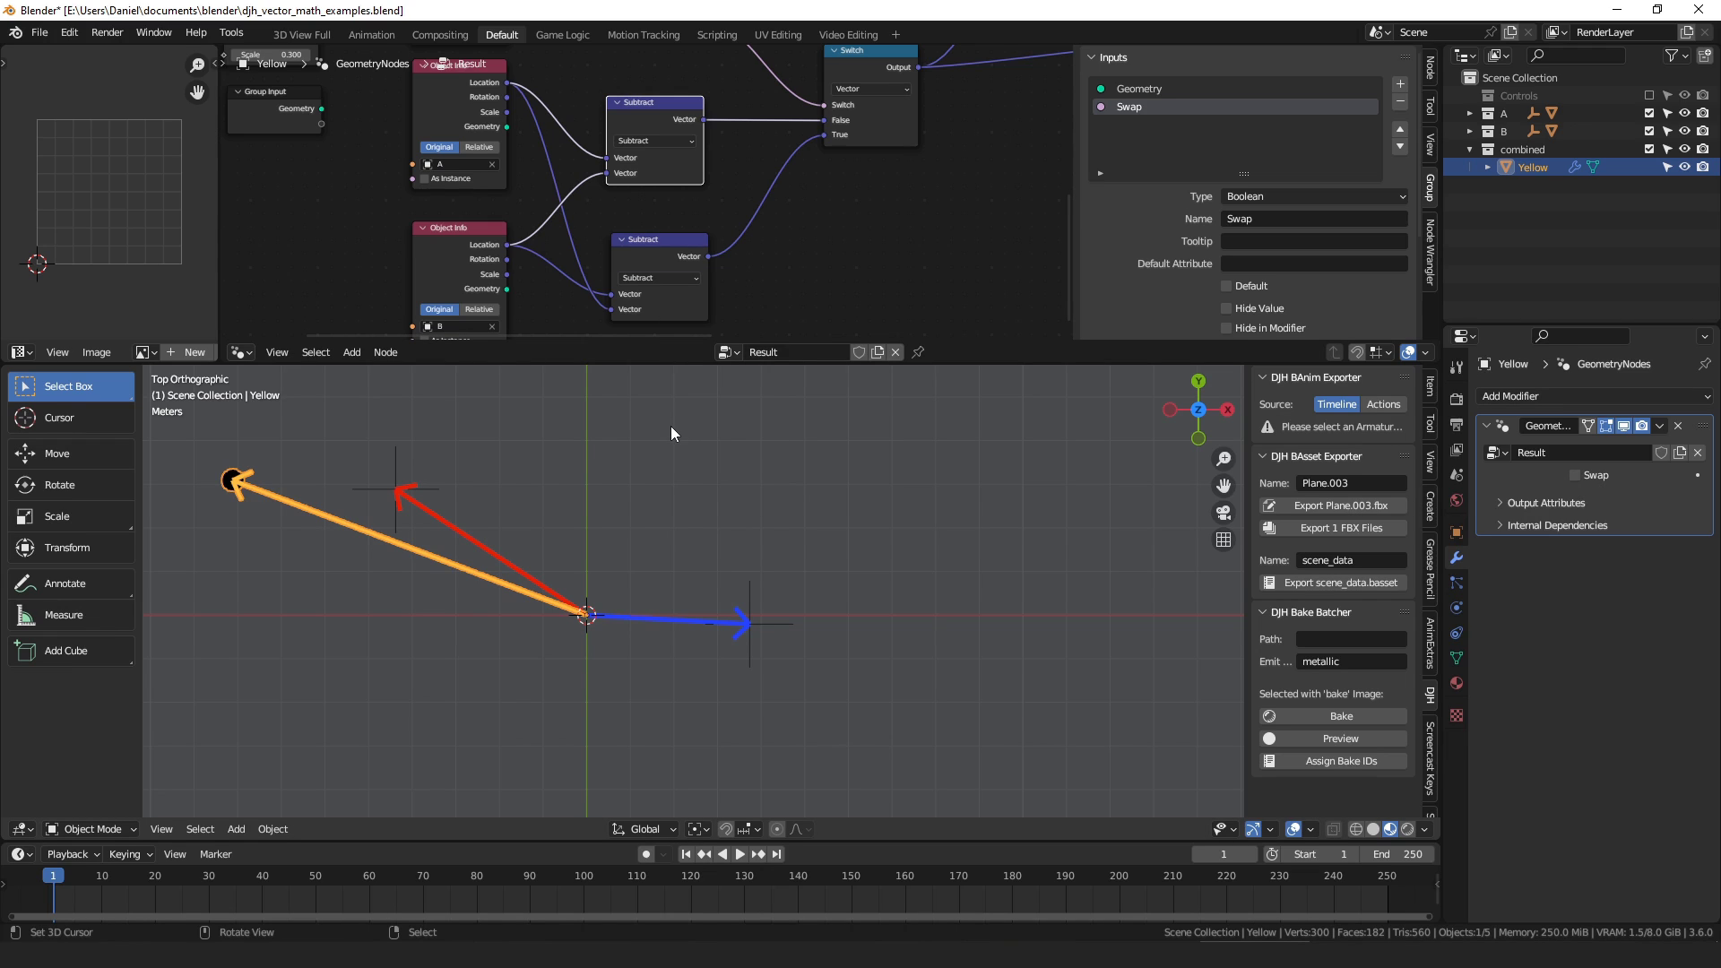
# - Toggle the Swap option of the yellow arrow's geometry nodes modifier and leave it enabled
pyautogui.click(1585, 477)
pyautogui.click(1585, 477)
pyautogui.click(1584, 477)
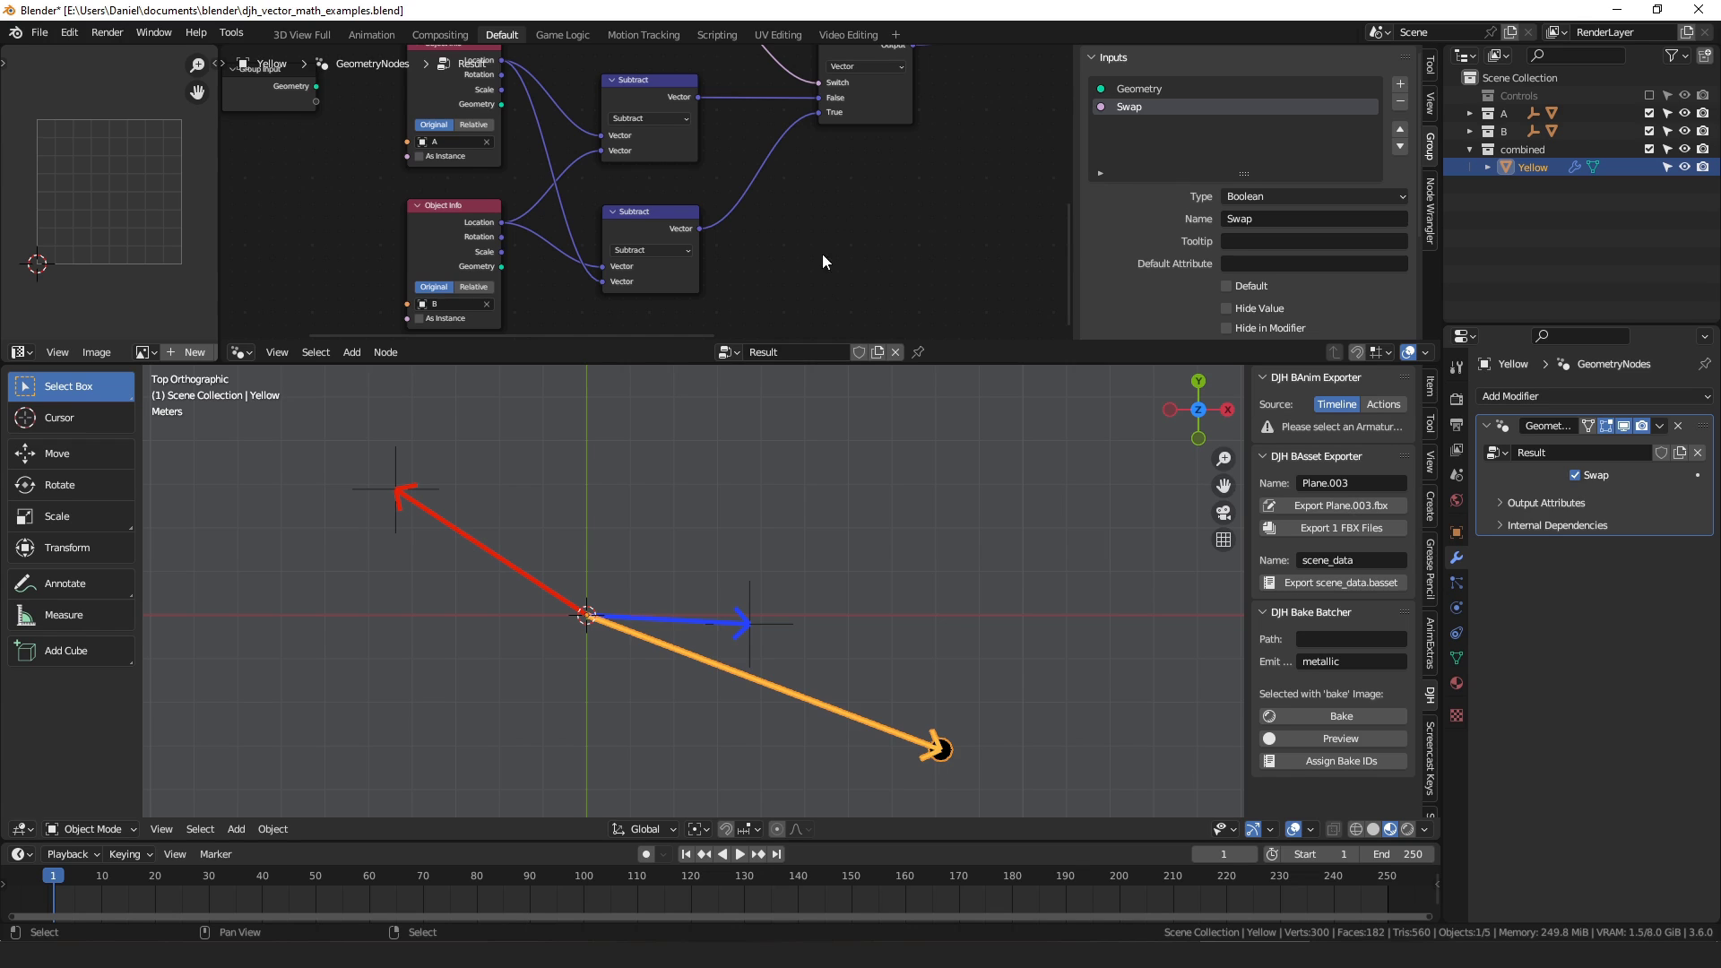
# - Try moving the yellow arrow to span from the red arrow's tip to the blue arrow's tip, and undo the move
pyautogui.press('g')
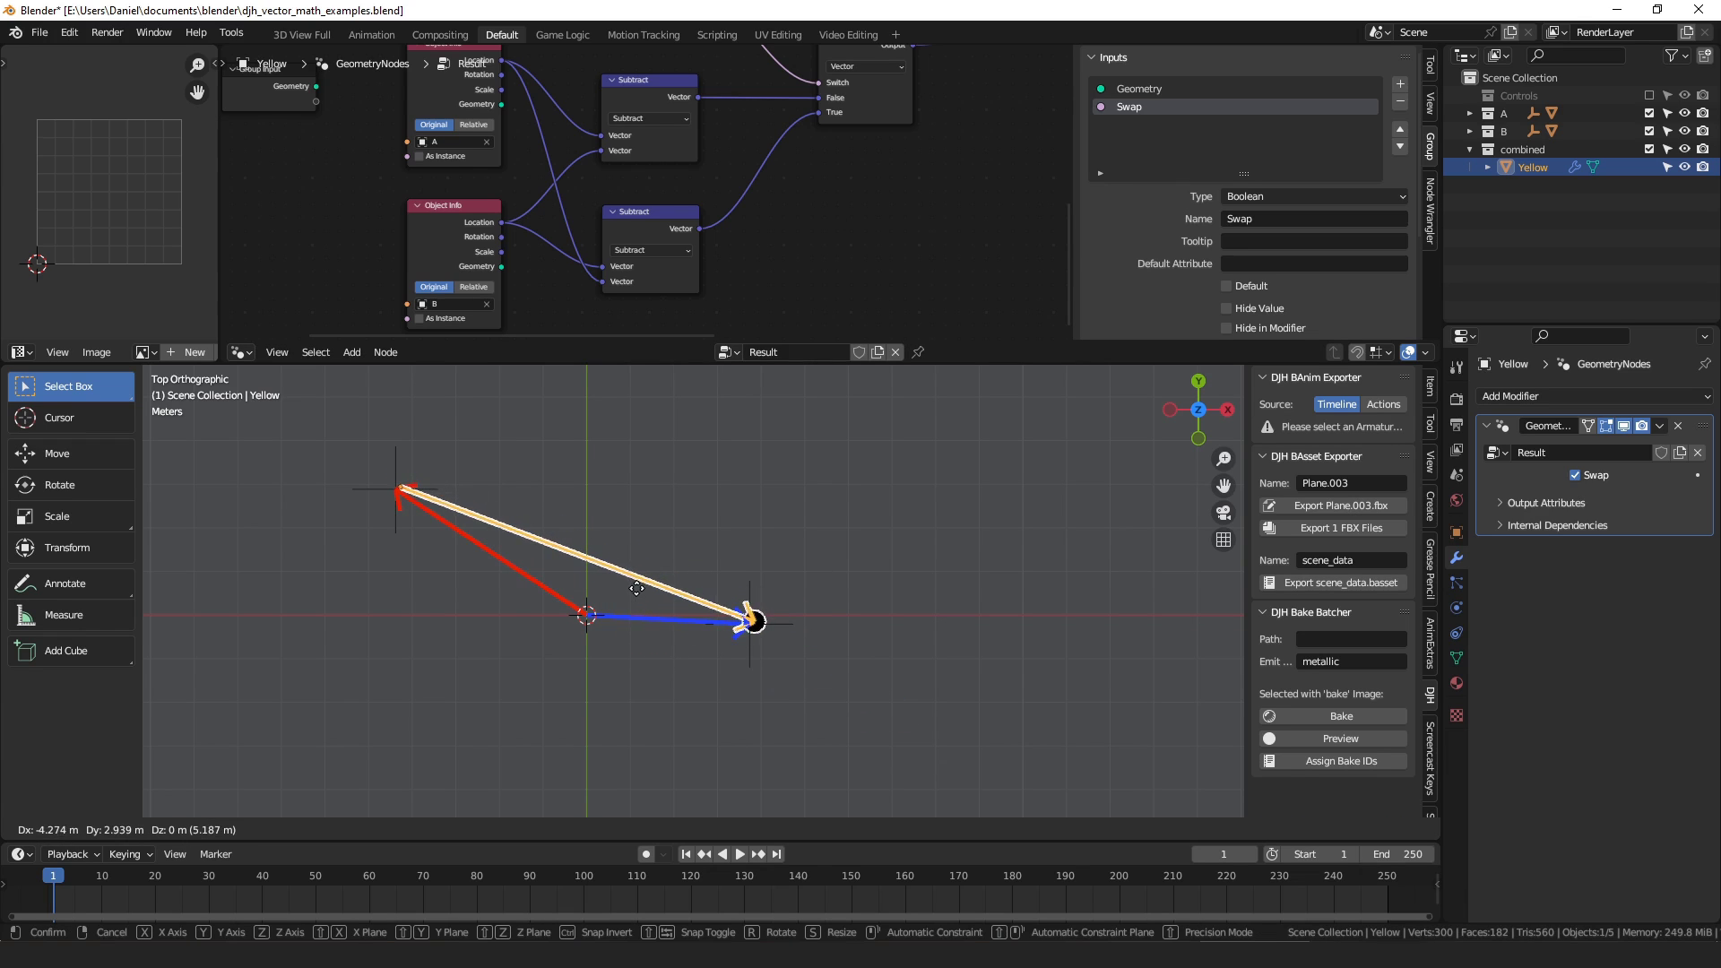
pyautogui.click(637, 587)
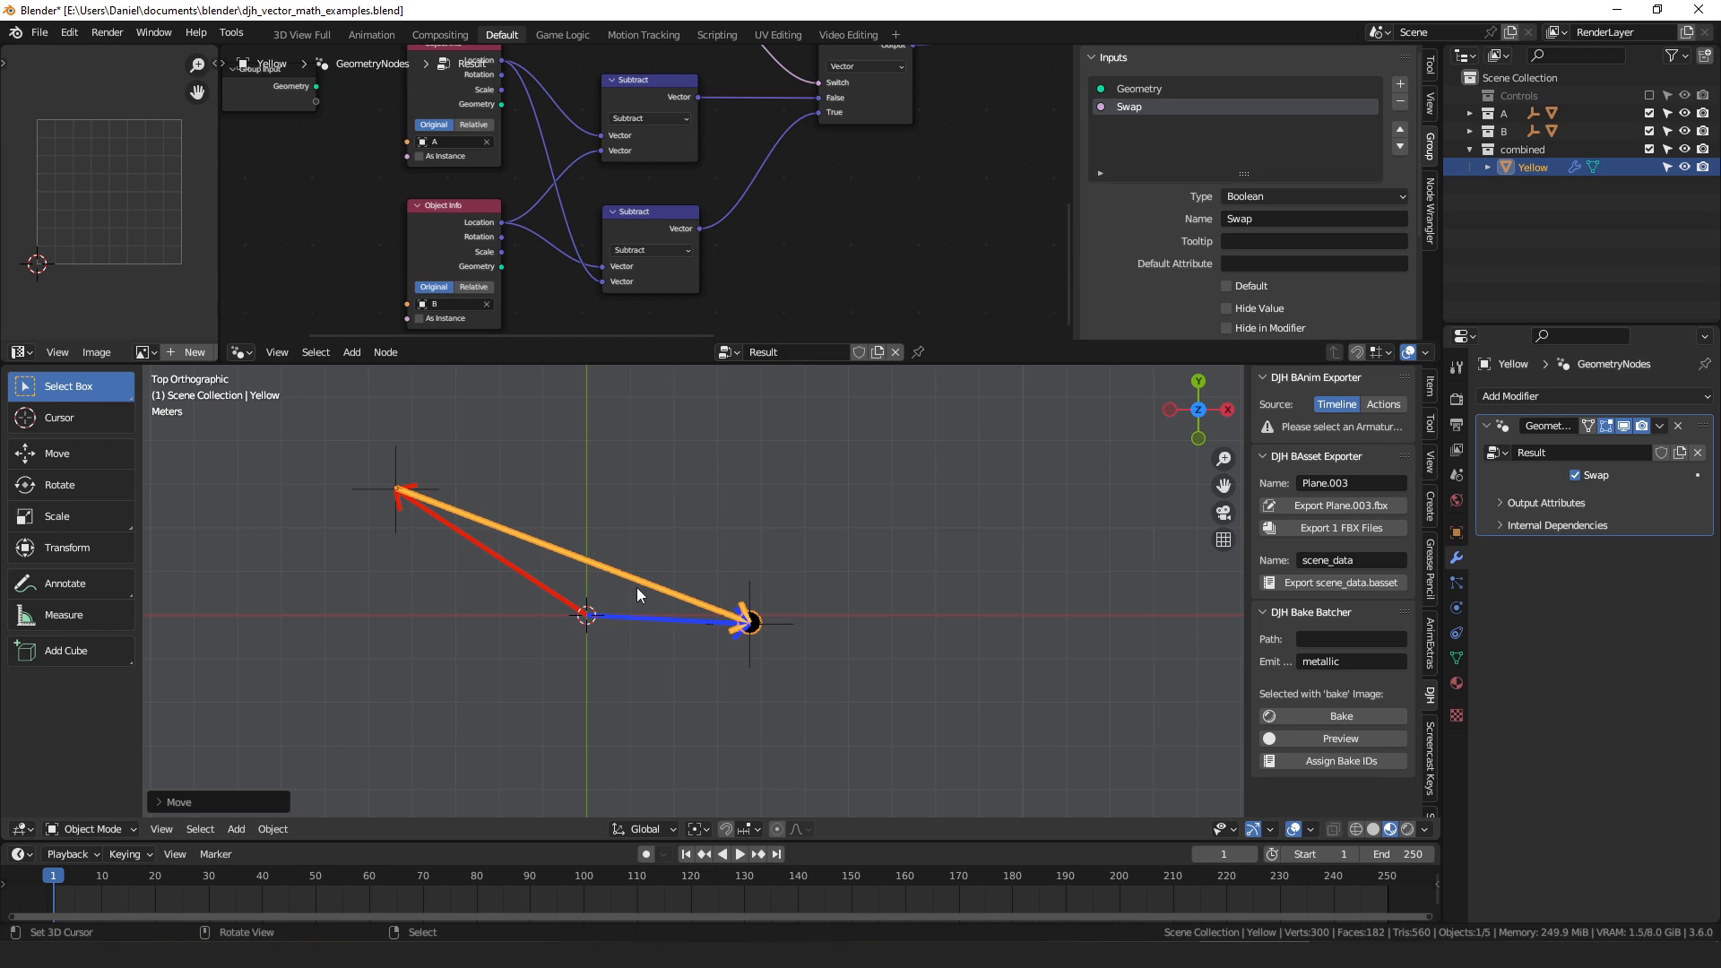
pyautogui.hotkey('ctrl', 'z')
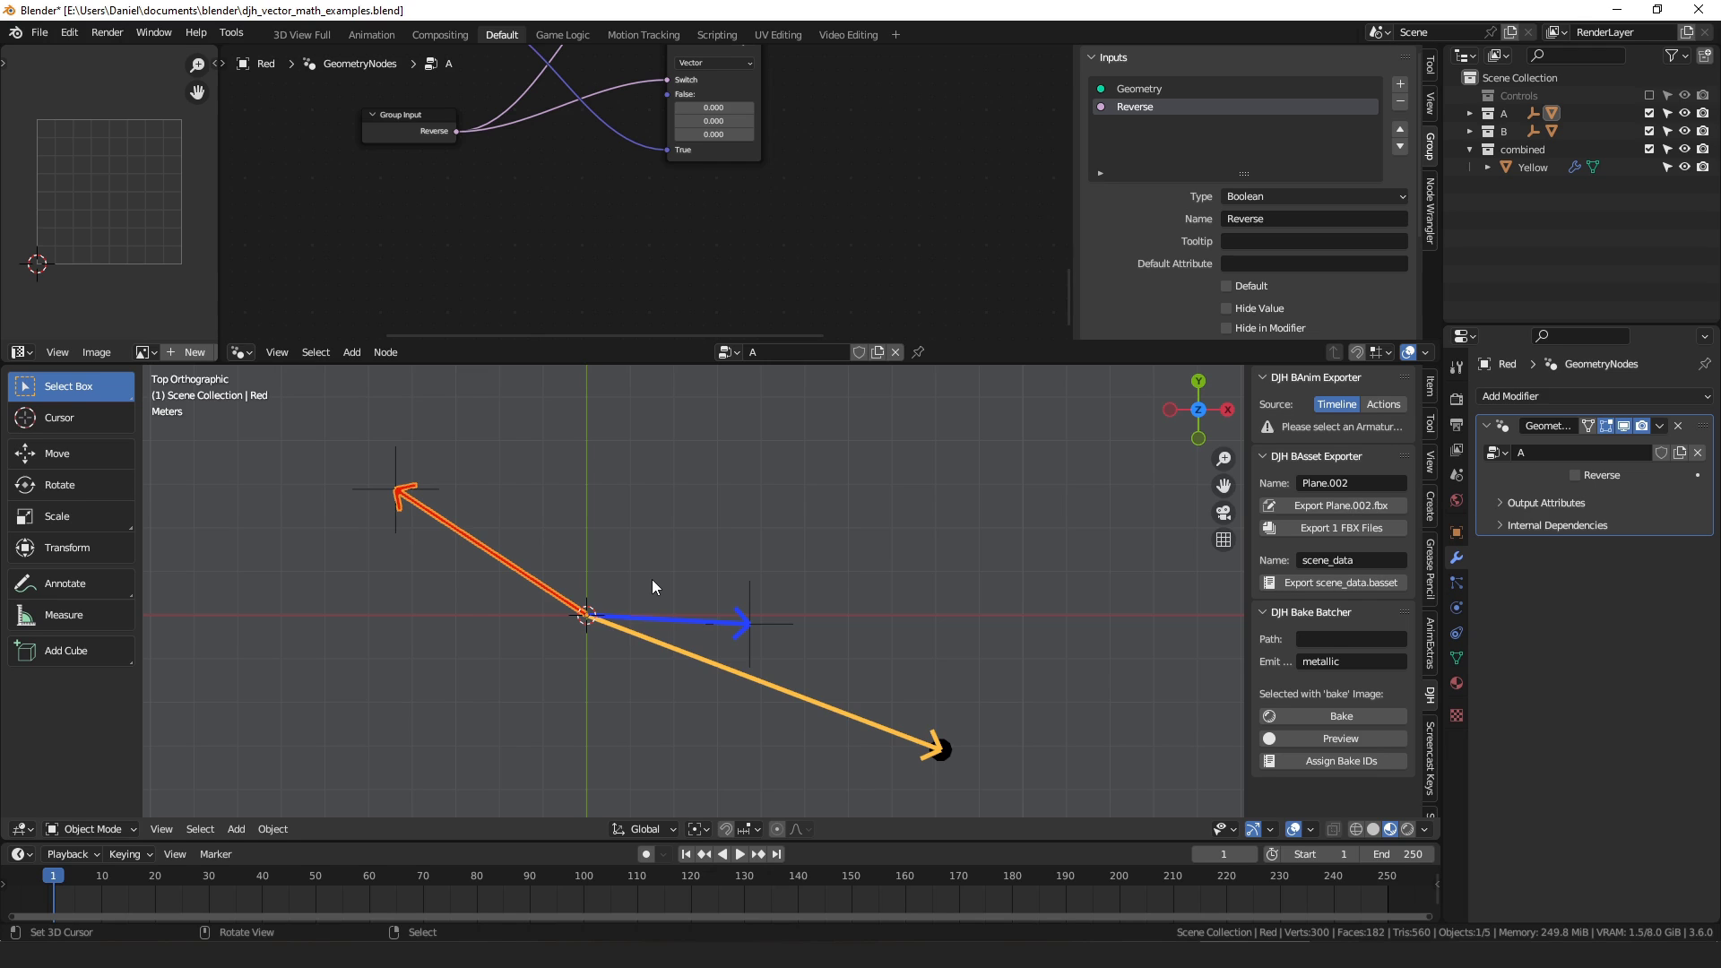
# - Try scaling the red arrow by -1 and placing its tail on the blue arrow's tip, and clear its location
pyautogui.press('s')
pyautogui.press('-')
pyautogui.press('1')
pyautogui.press('Return')
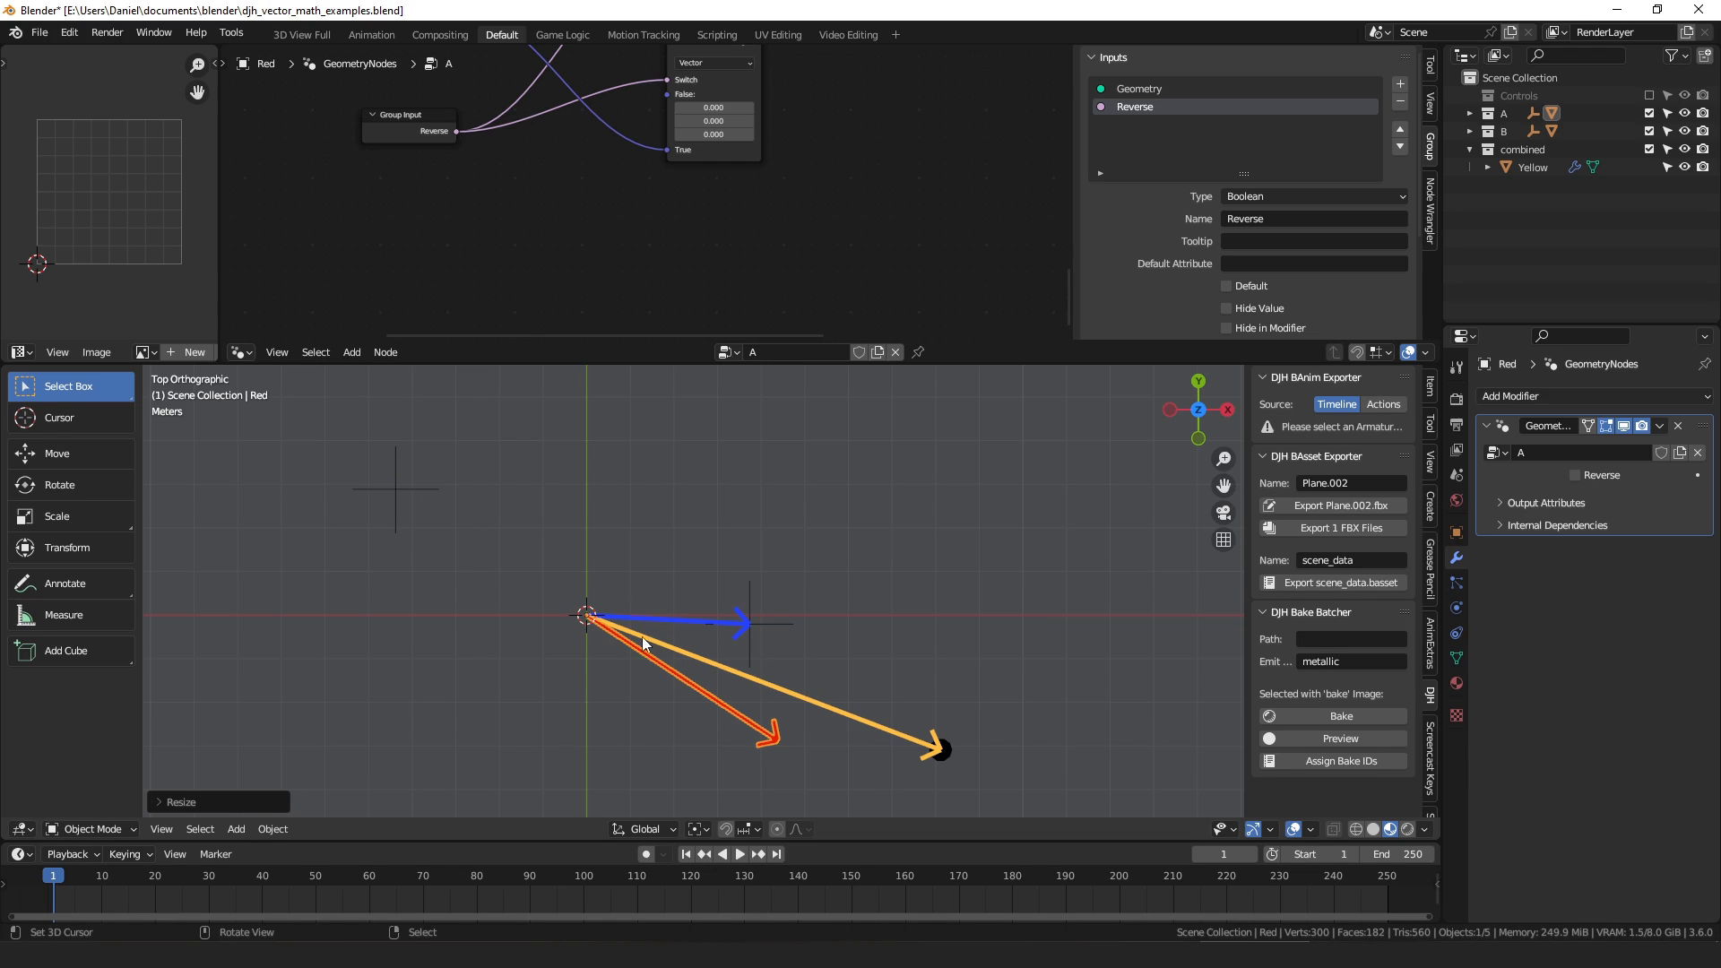
pyautogui.moveTo(653, 690); pyautogui.dragTo(810, 704)
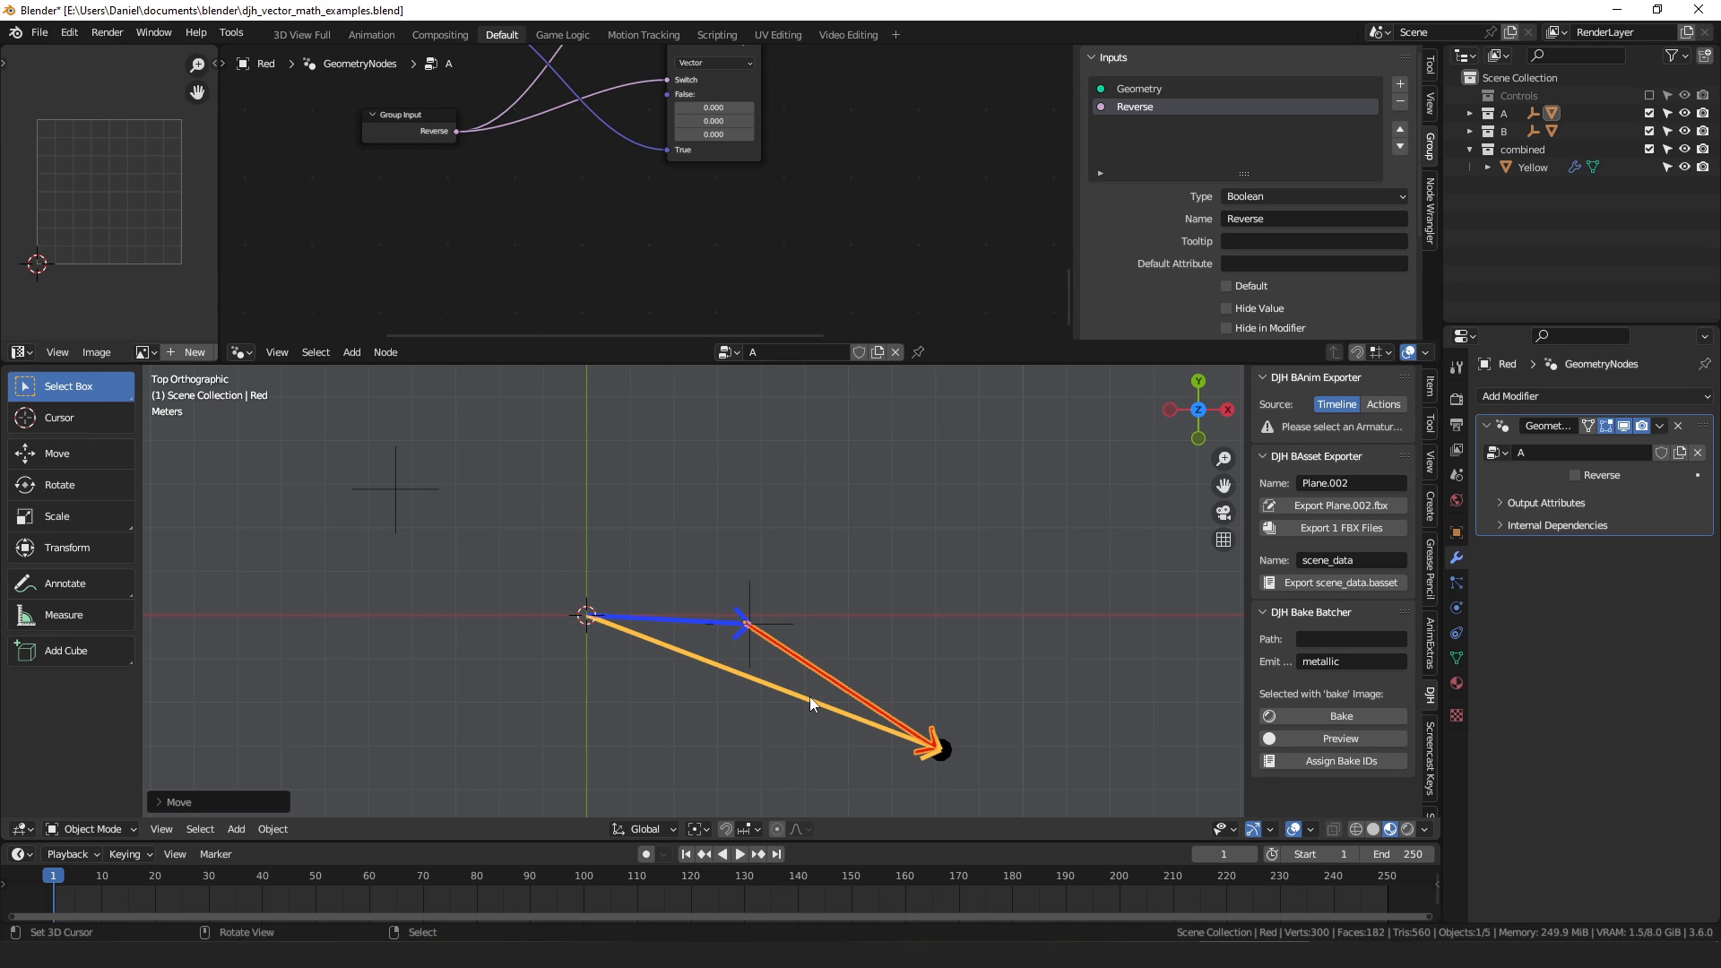
pyautogui.hotkey('alt', 'g')
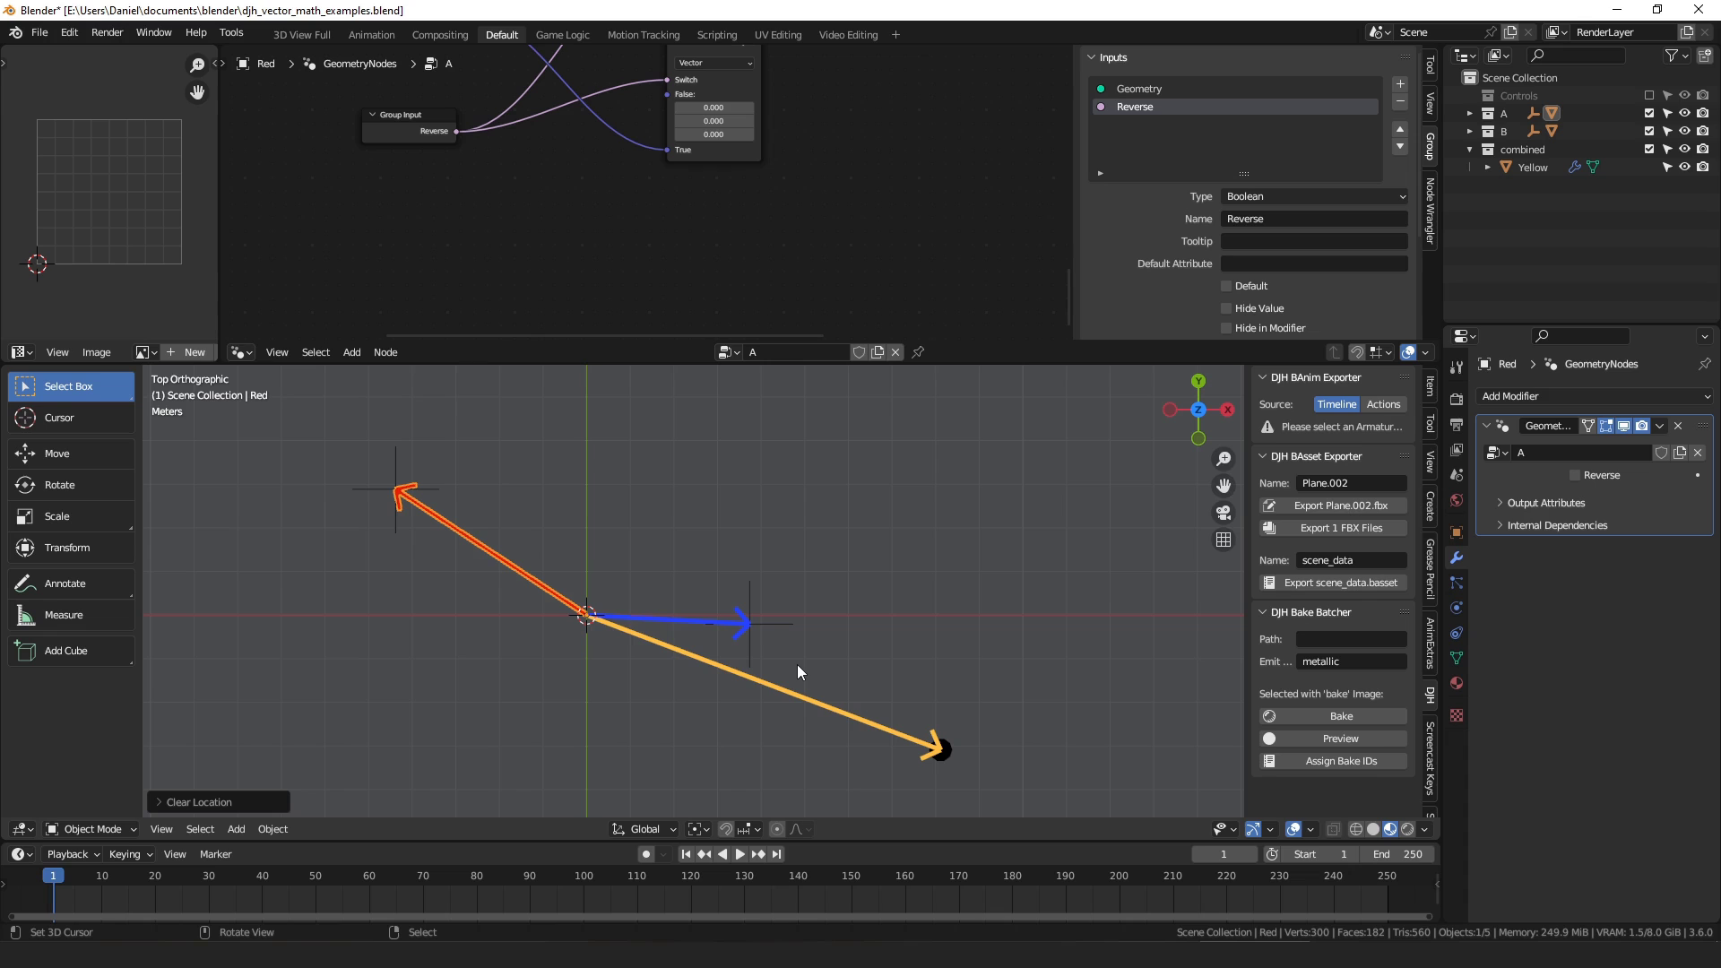
# - Try shifting the yellow difference arrow between the A and B empties again
pyautogui.click(793, 692)
pyautogui.press('g')
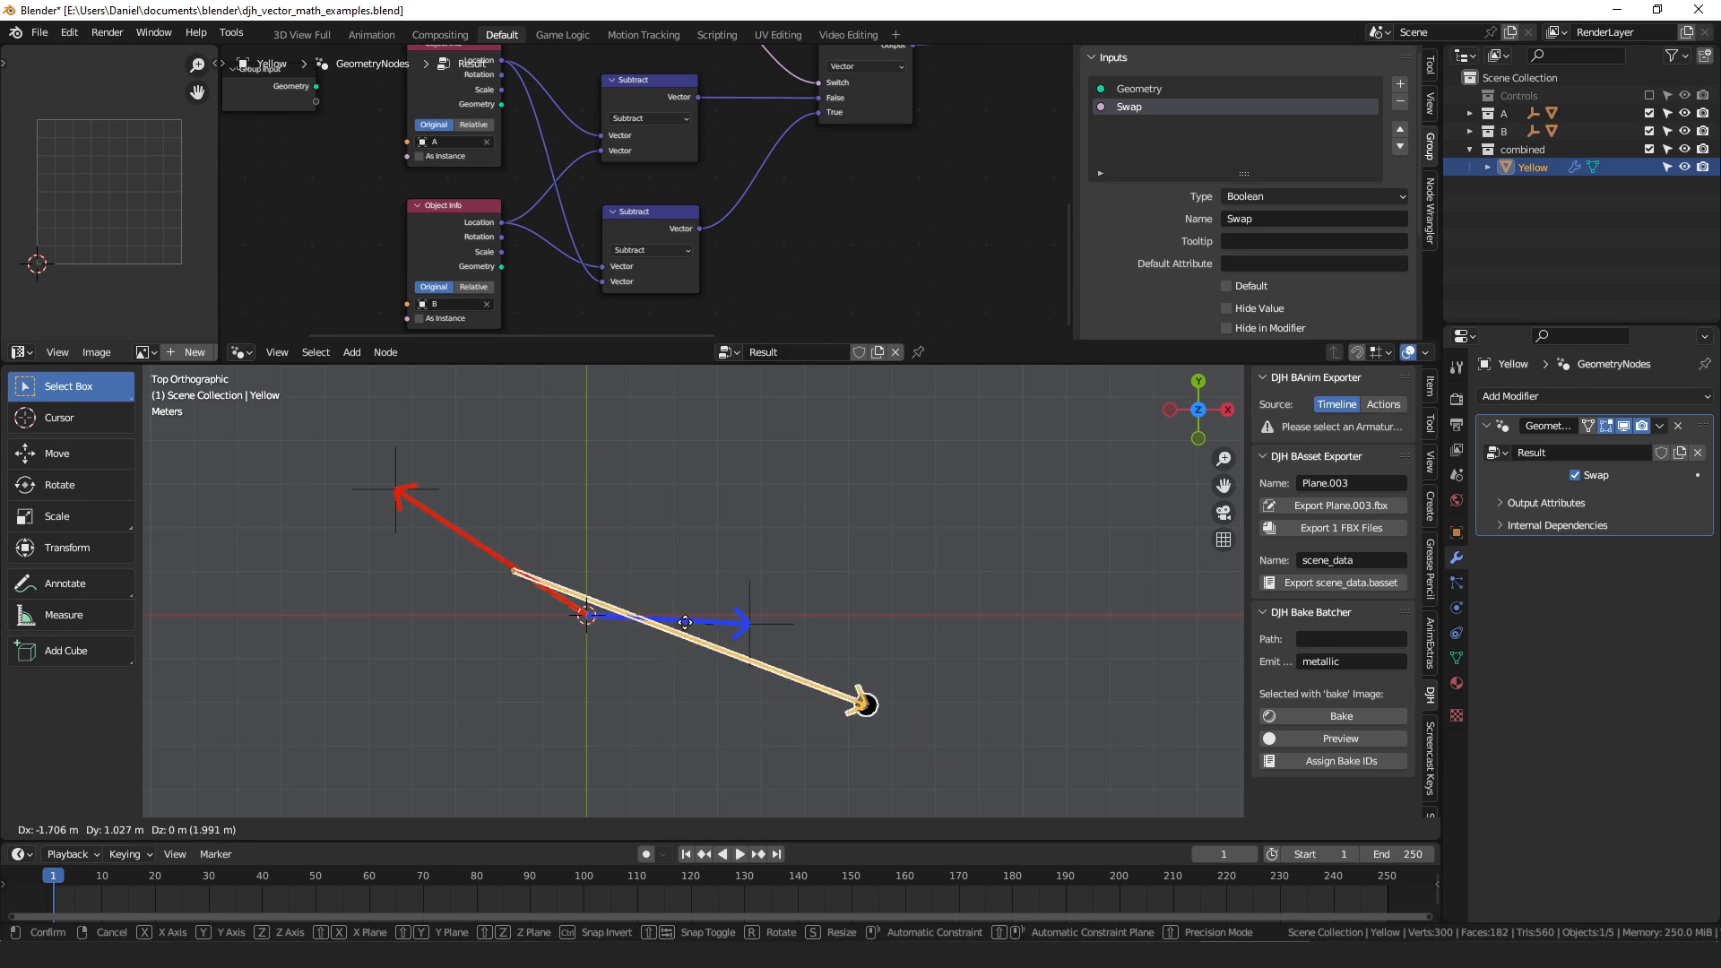
pyautogui.click(596, 570)
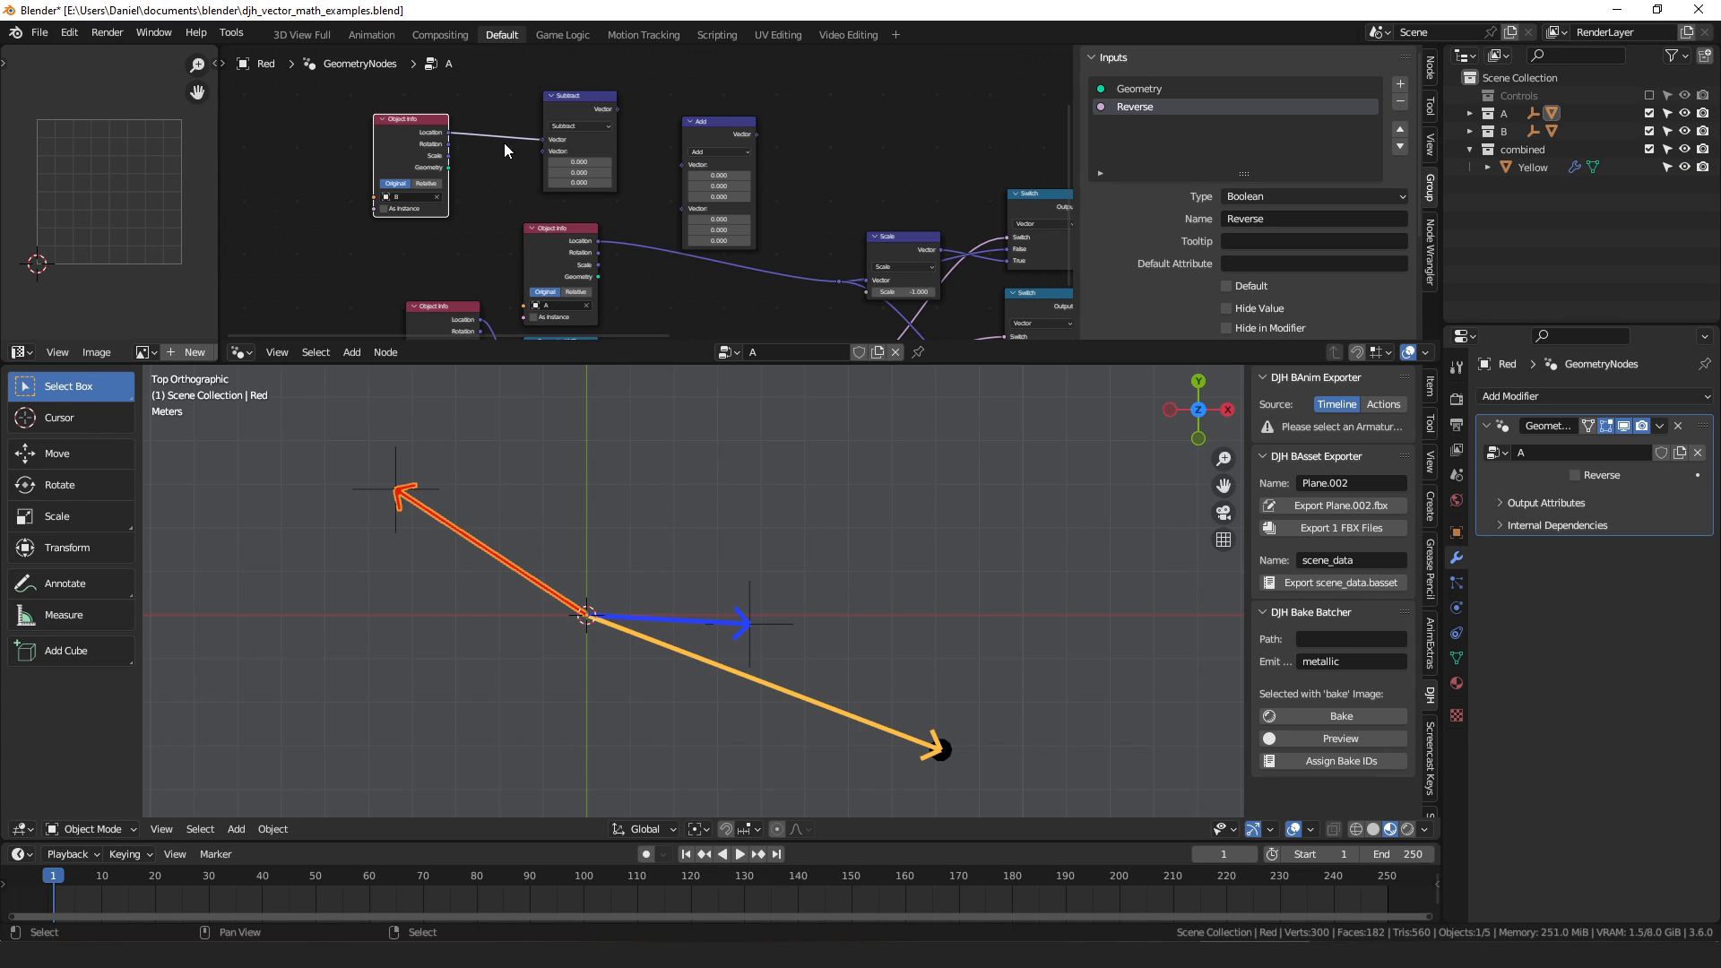
# - In the red arrow's node tree, link A's Location to the Subtract node and feed its result into a new Scale node set to 0
pyautogui.moveTo(597, 239); pyautogui.dragTo(648, 105)
pyautogui.write('scale')
pyautogui.press('Return')
pyautogui.click(670, 152)
pyautogui.click(670, 152)
pyautogui.write('0')
pyautogui.press('Return')
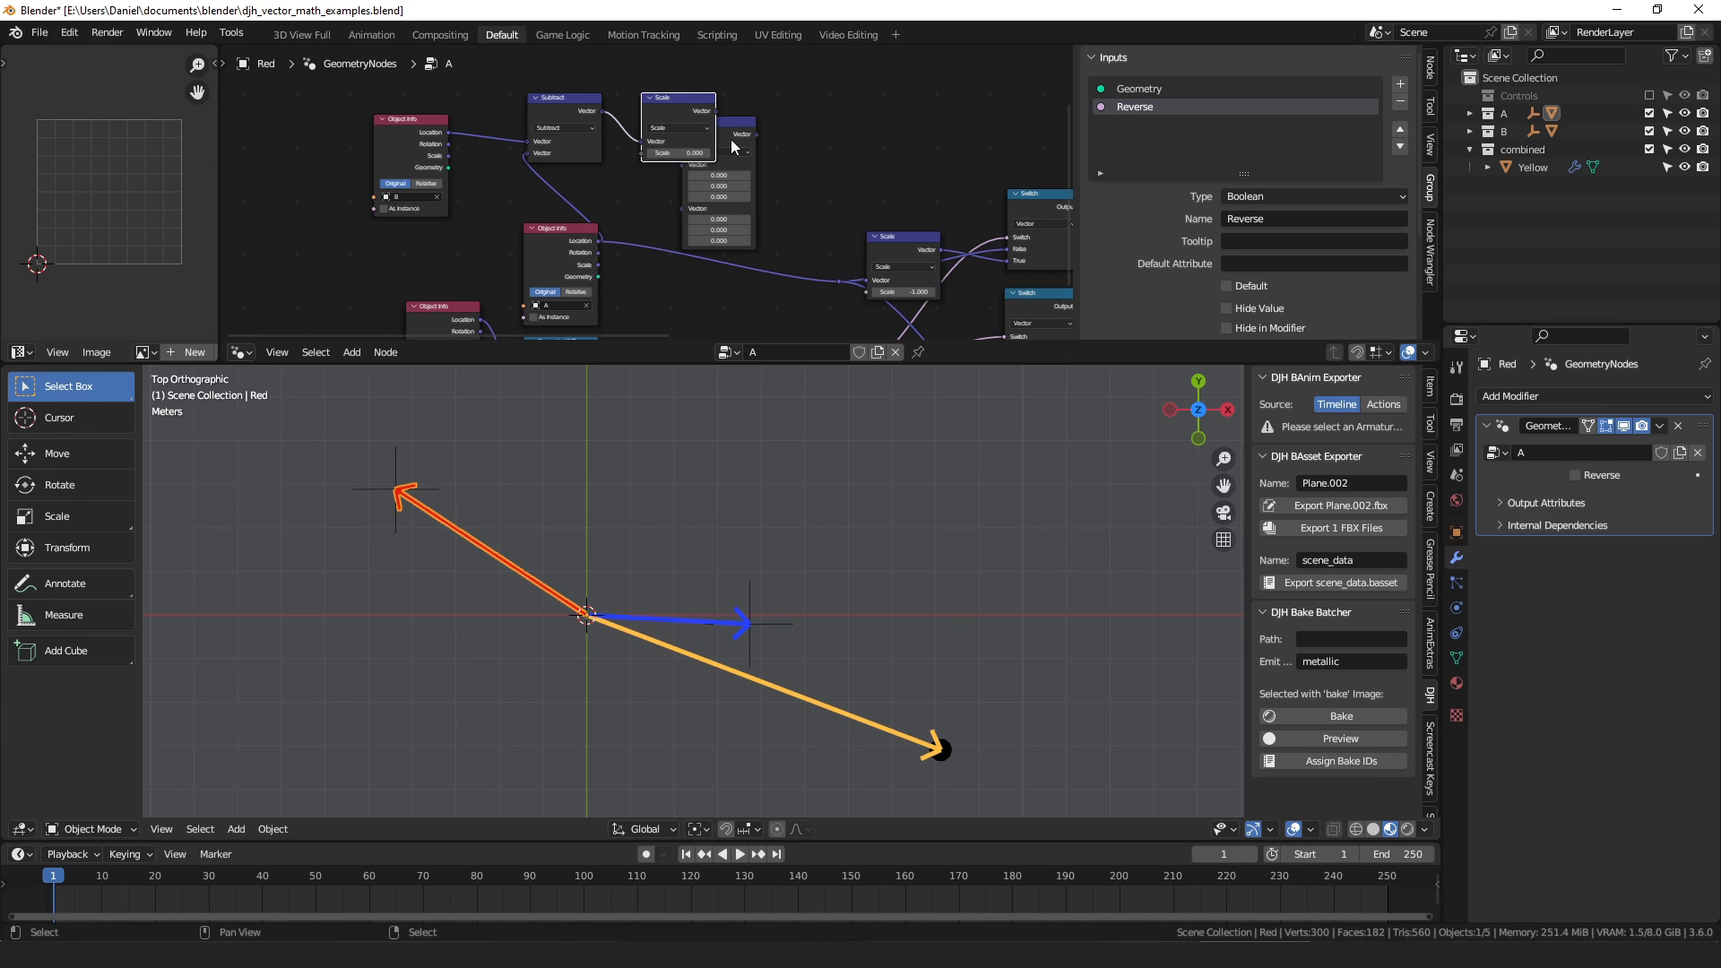
# - Insert the Add node into the link from A's Location and feed the scaled Subtract result into its other vector input
pyautogui.moveTo(737, 142); pyautogui.dragTo(780, 172)
pyautogui.moveTo(713, 112); pyautogui.dragTo(727, 197)
pyautogui.click(681, 99)
pyautogui.moveTo(598, 240); pyautogui.dragTo(759, 159)
pyautogui.moveTo(687, 108); pyautogui.dragTo(669, 106)
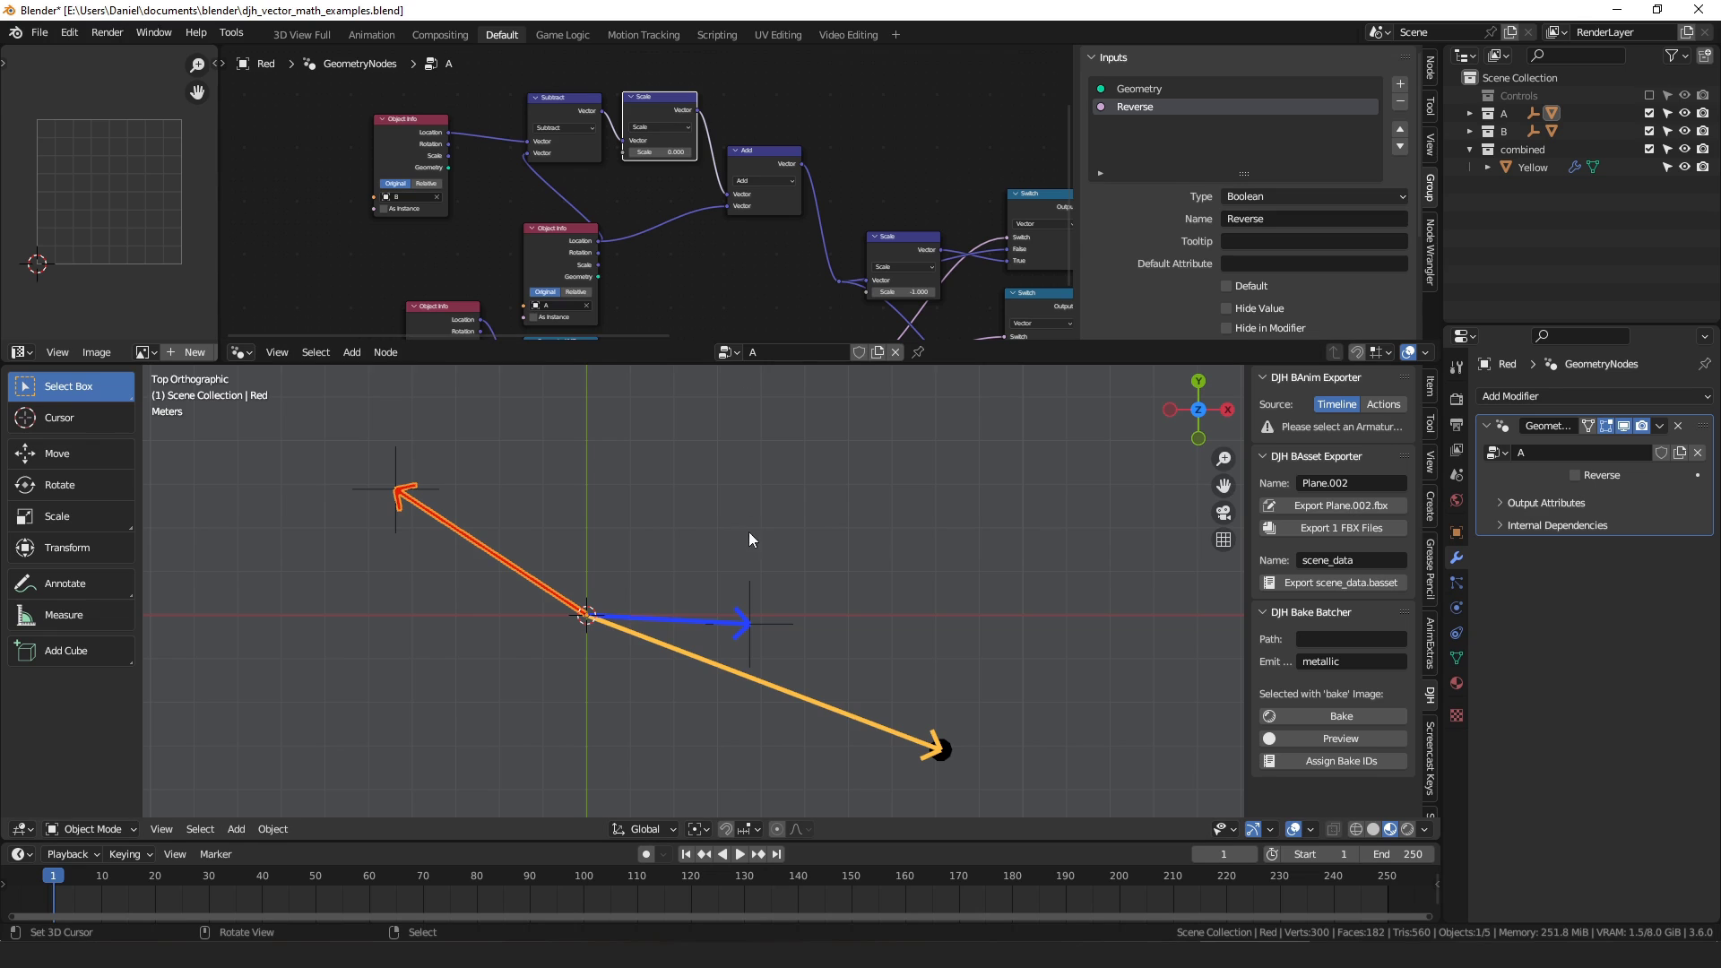
# - Move the yellow difference arrow so it runs from near the red arrow's tip to near the blue arrow's tip
pyautogui.click(761, 679)
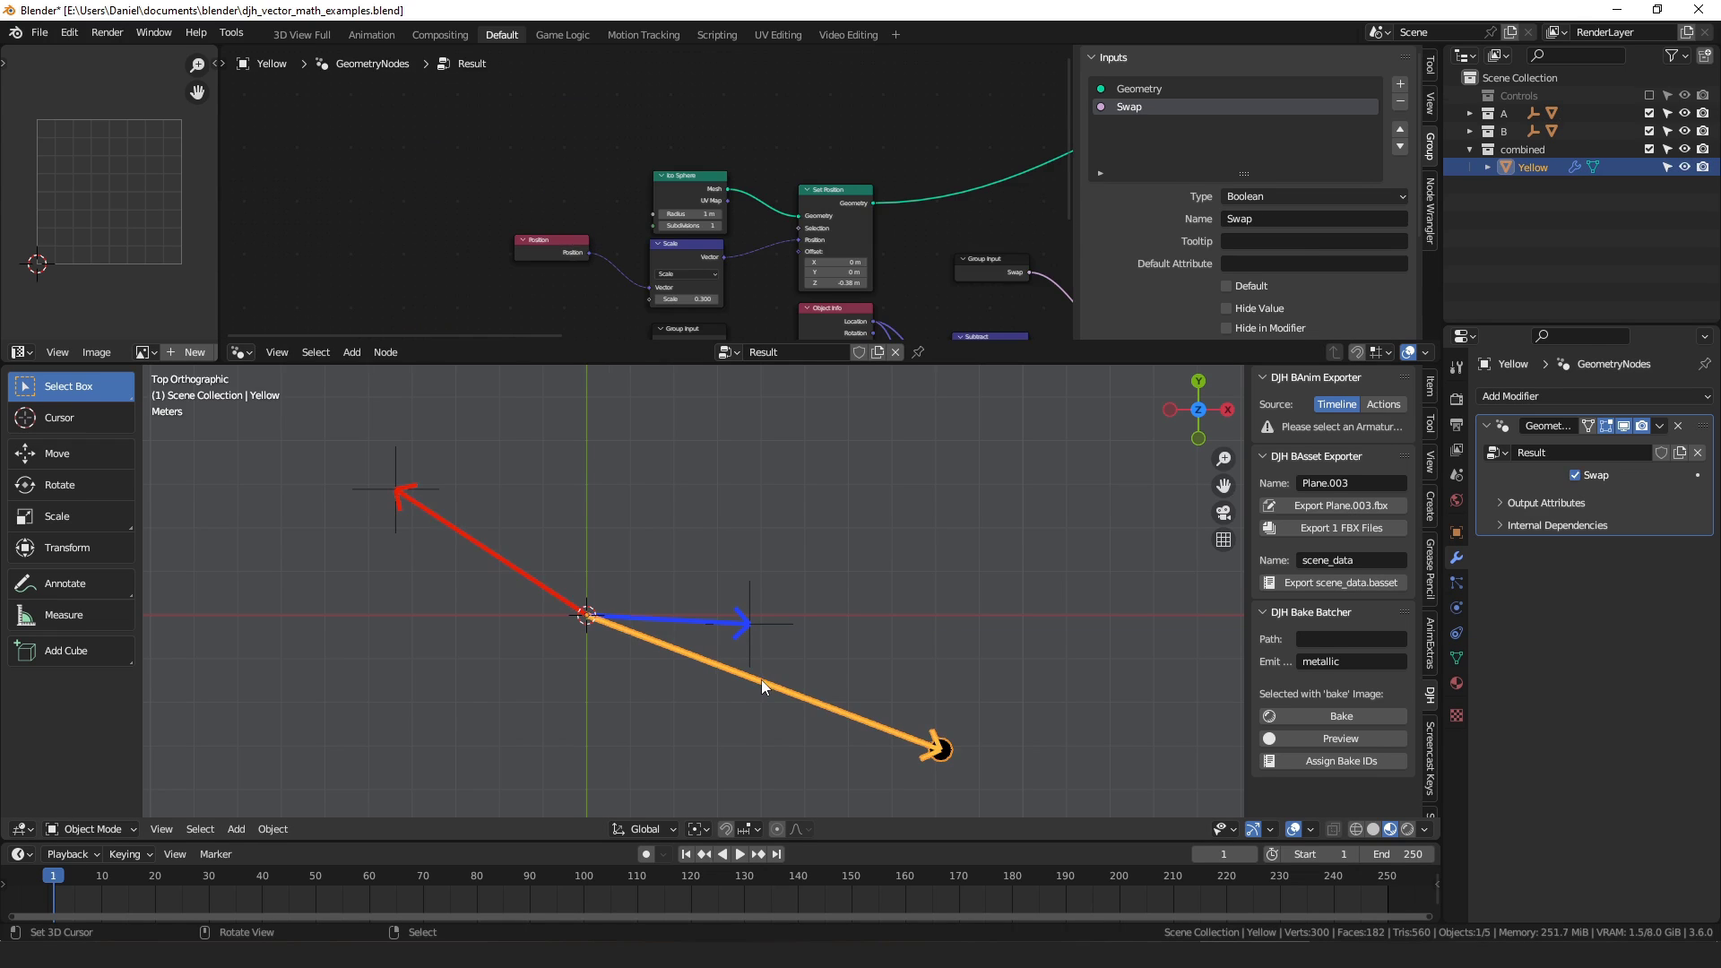
pyautogui.click(504, 565)
pyautogui.click(658, 649)
pyautogui.press('g')
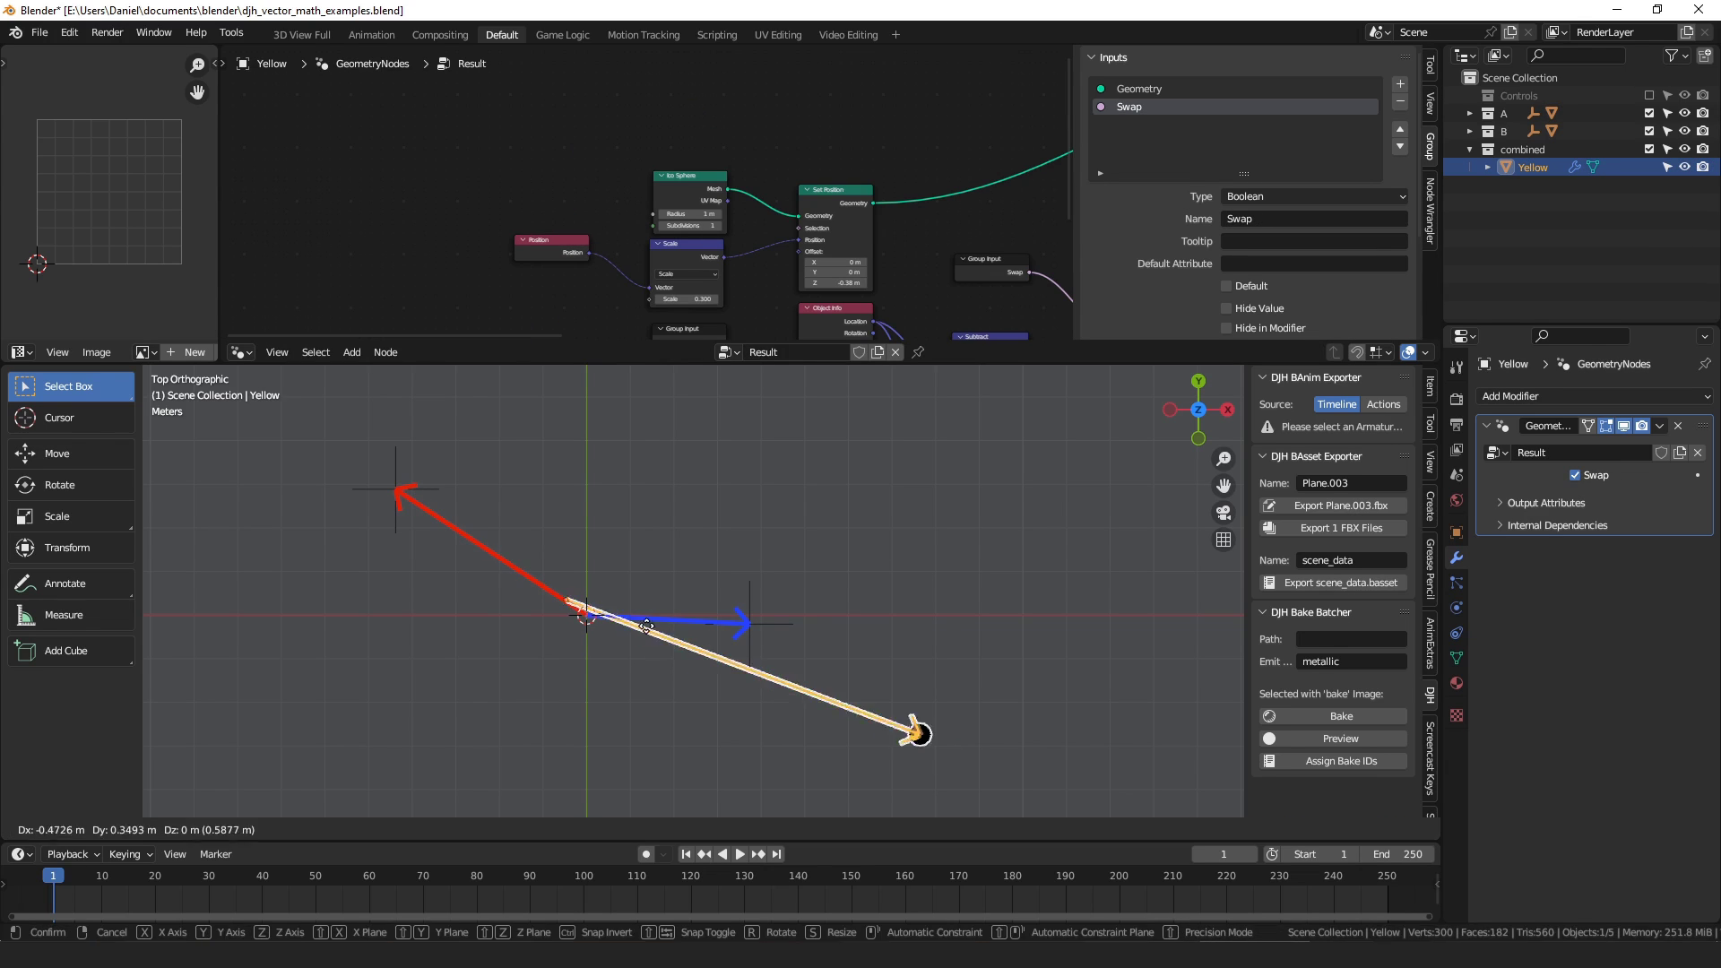
pyautogui.rightClick(518, 509)
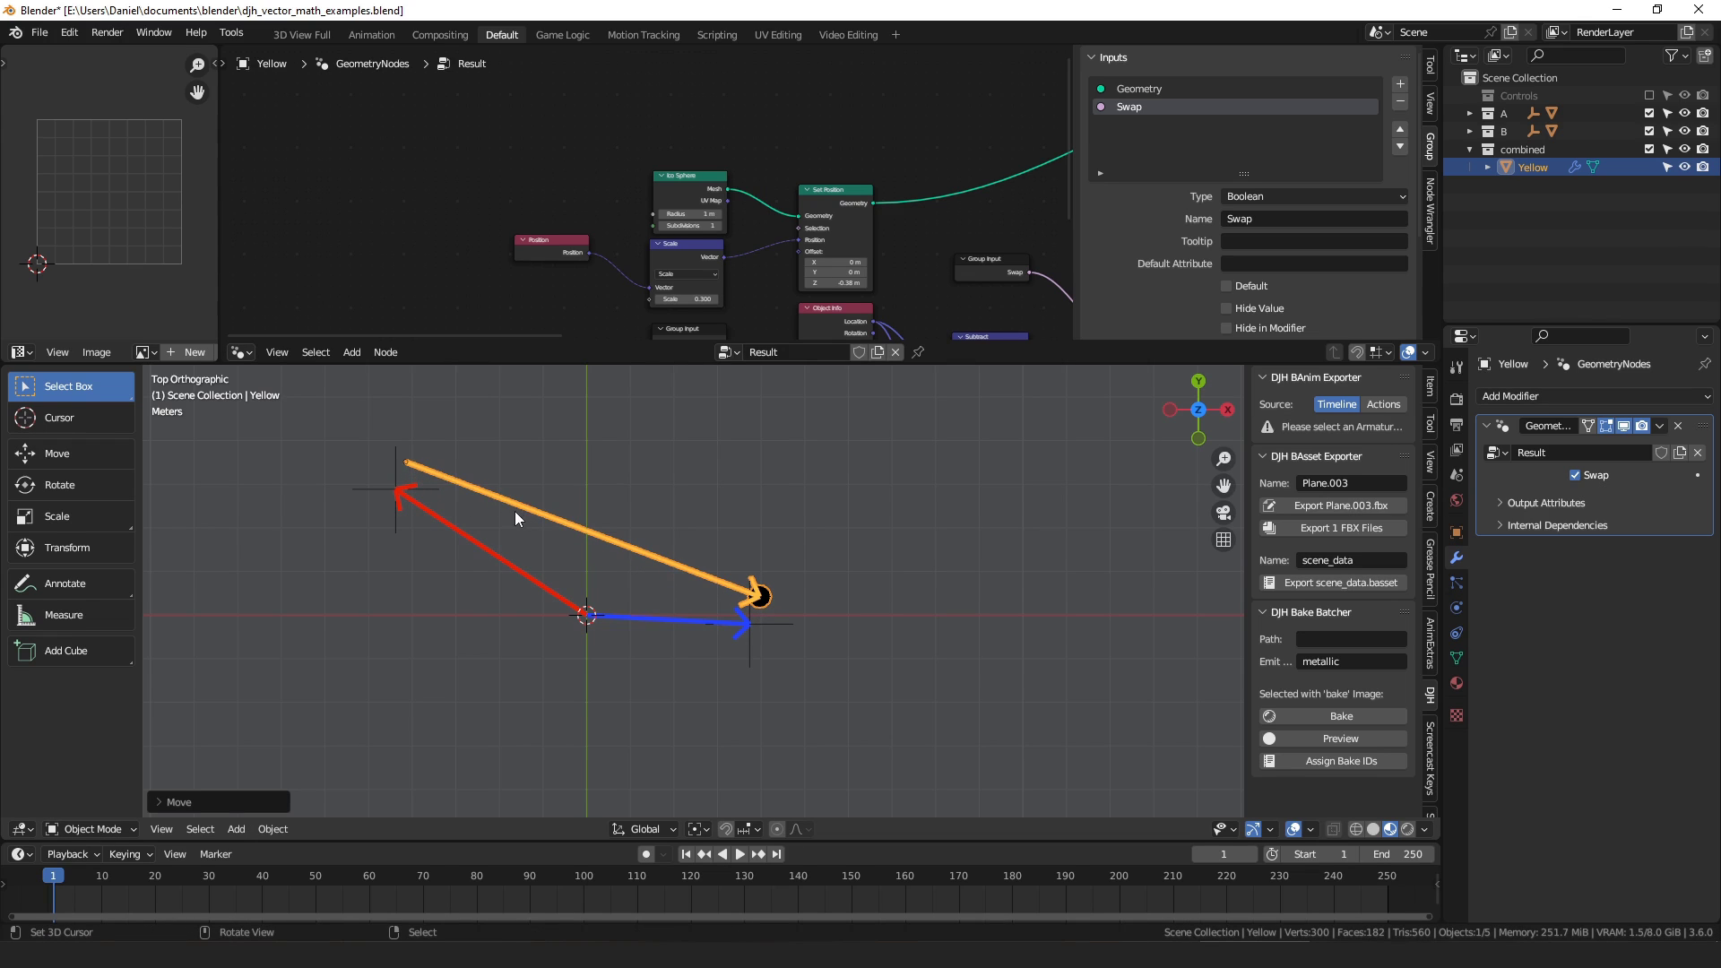
# - In the red arrow's node tree, raise the factor of the Scale node after Subtract to 1 and return it to 0
pyautogui.click(487, 561)
pyautogui.moveTo(658, 152); pyautogui.dragTo(743, 152)
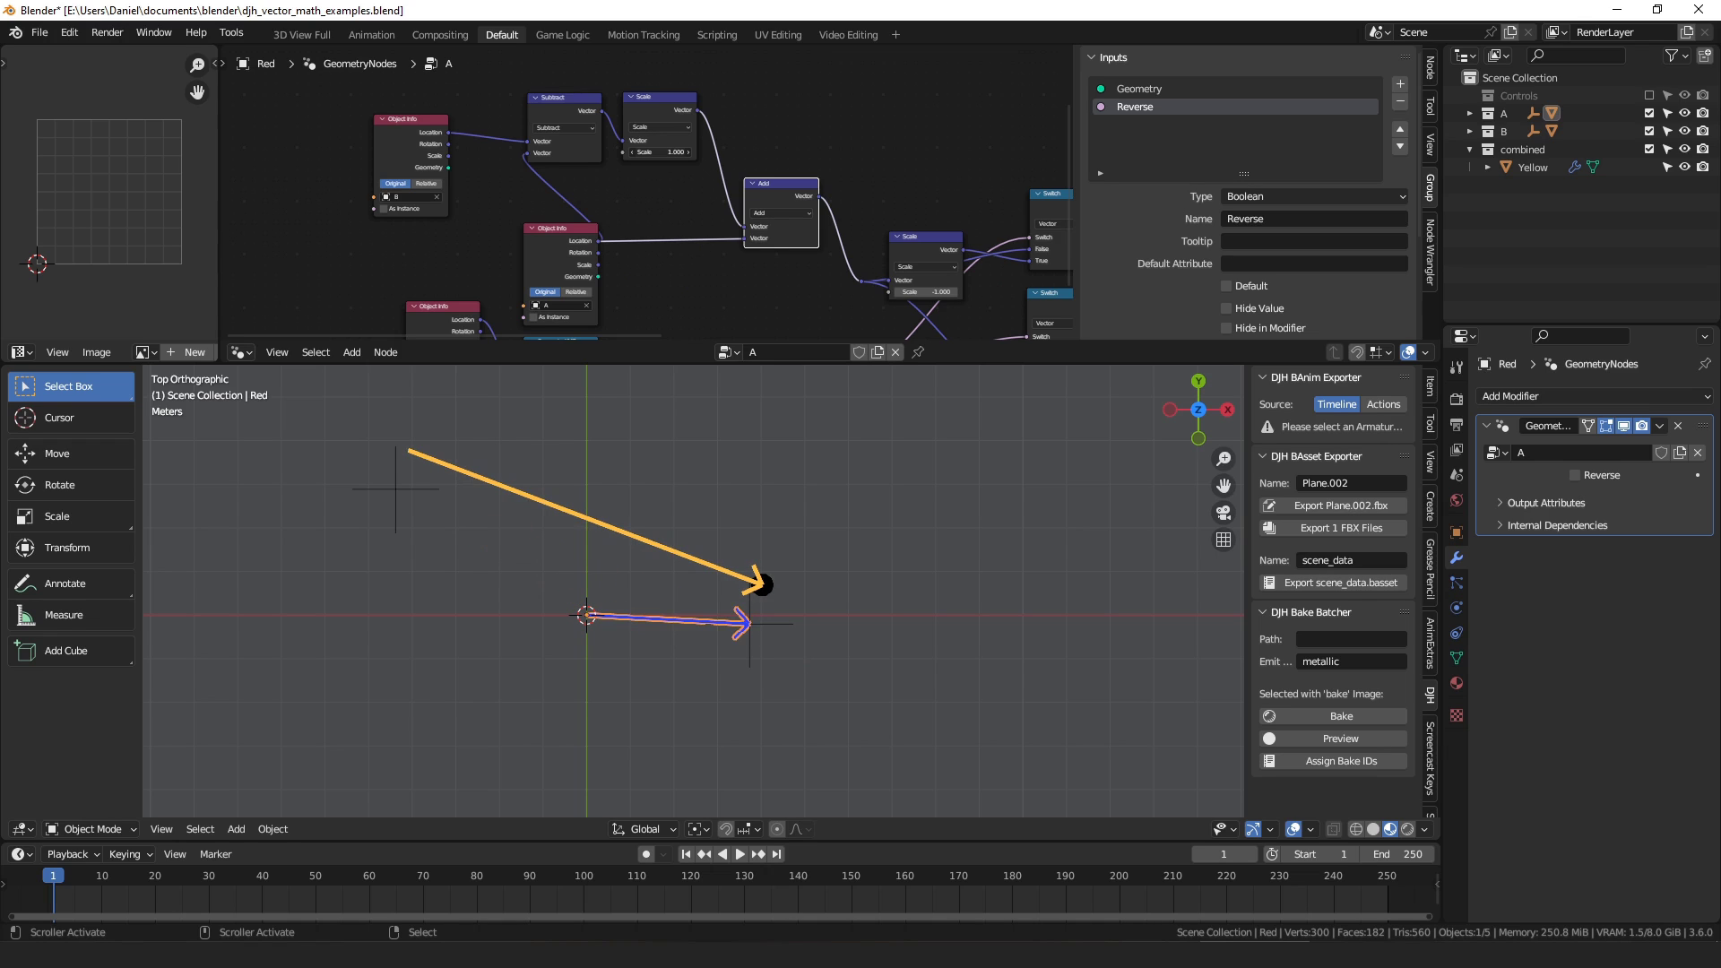
pyautogui.scroll(3, 672, 179)
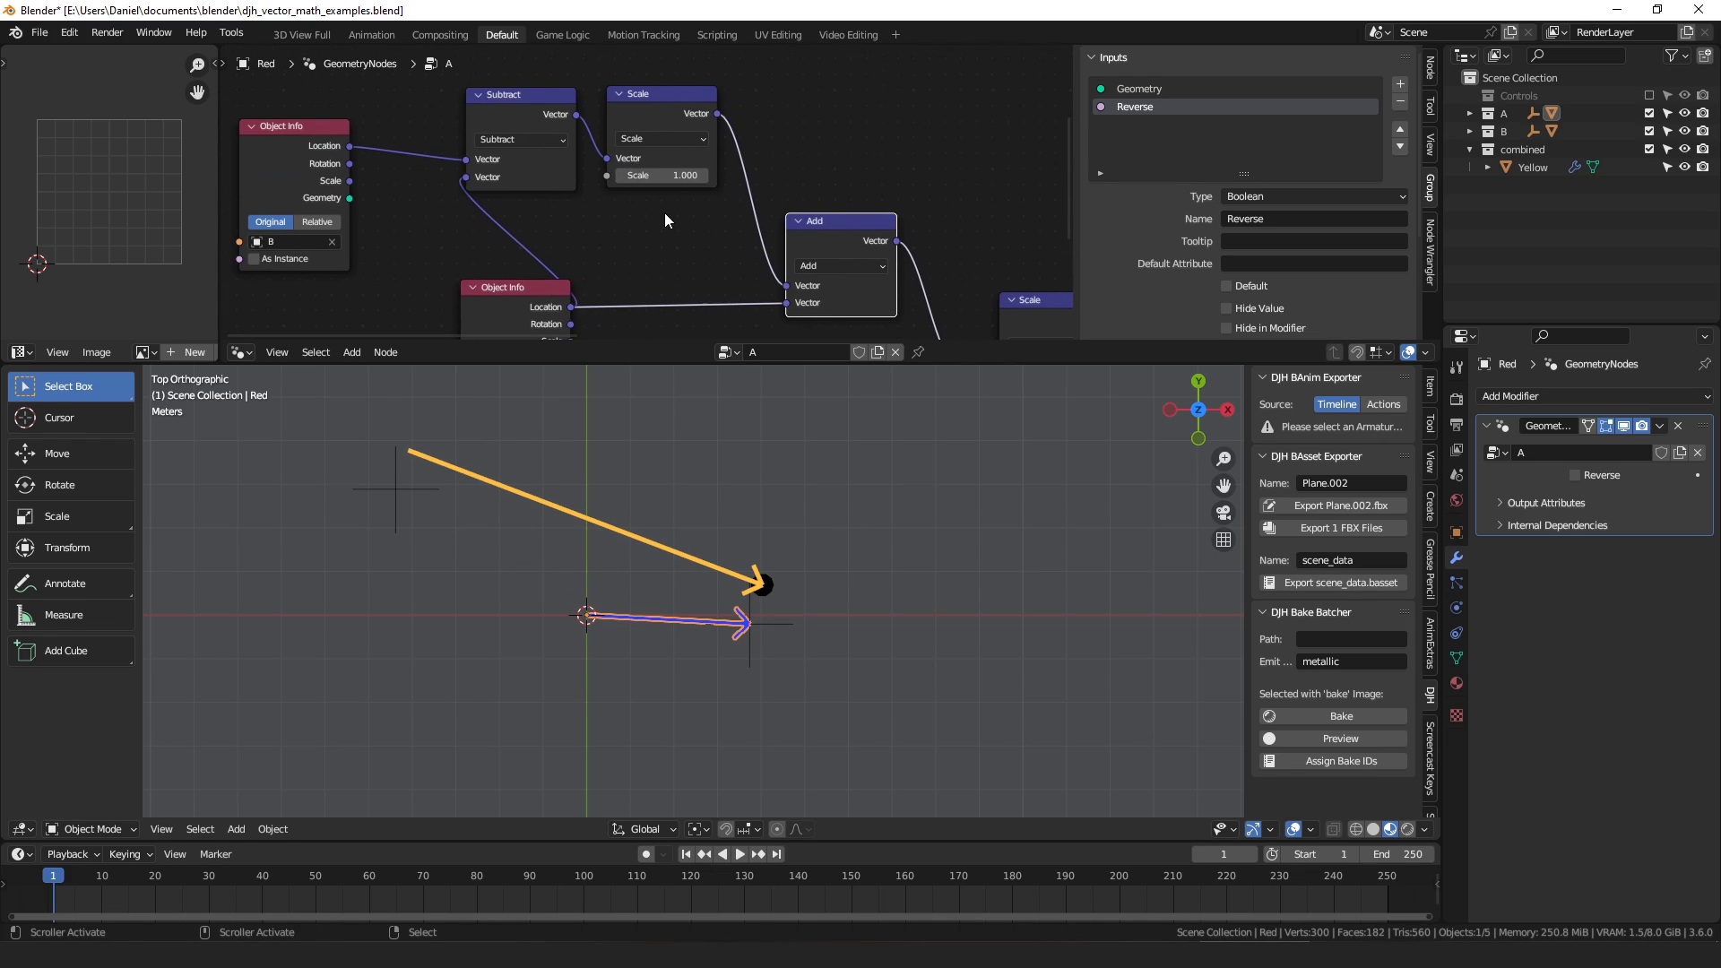
pyautogui.moveTo(674, 175); pyautogui.dragTo(631, 174)
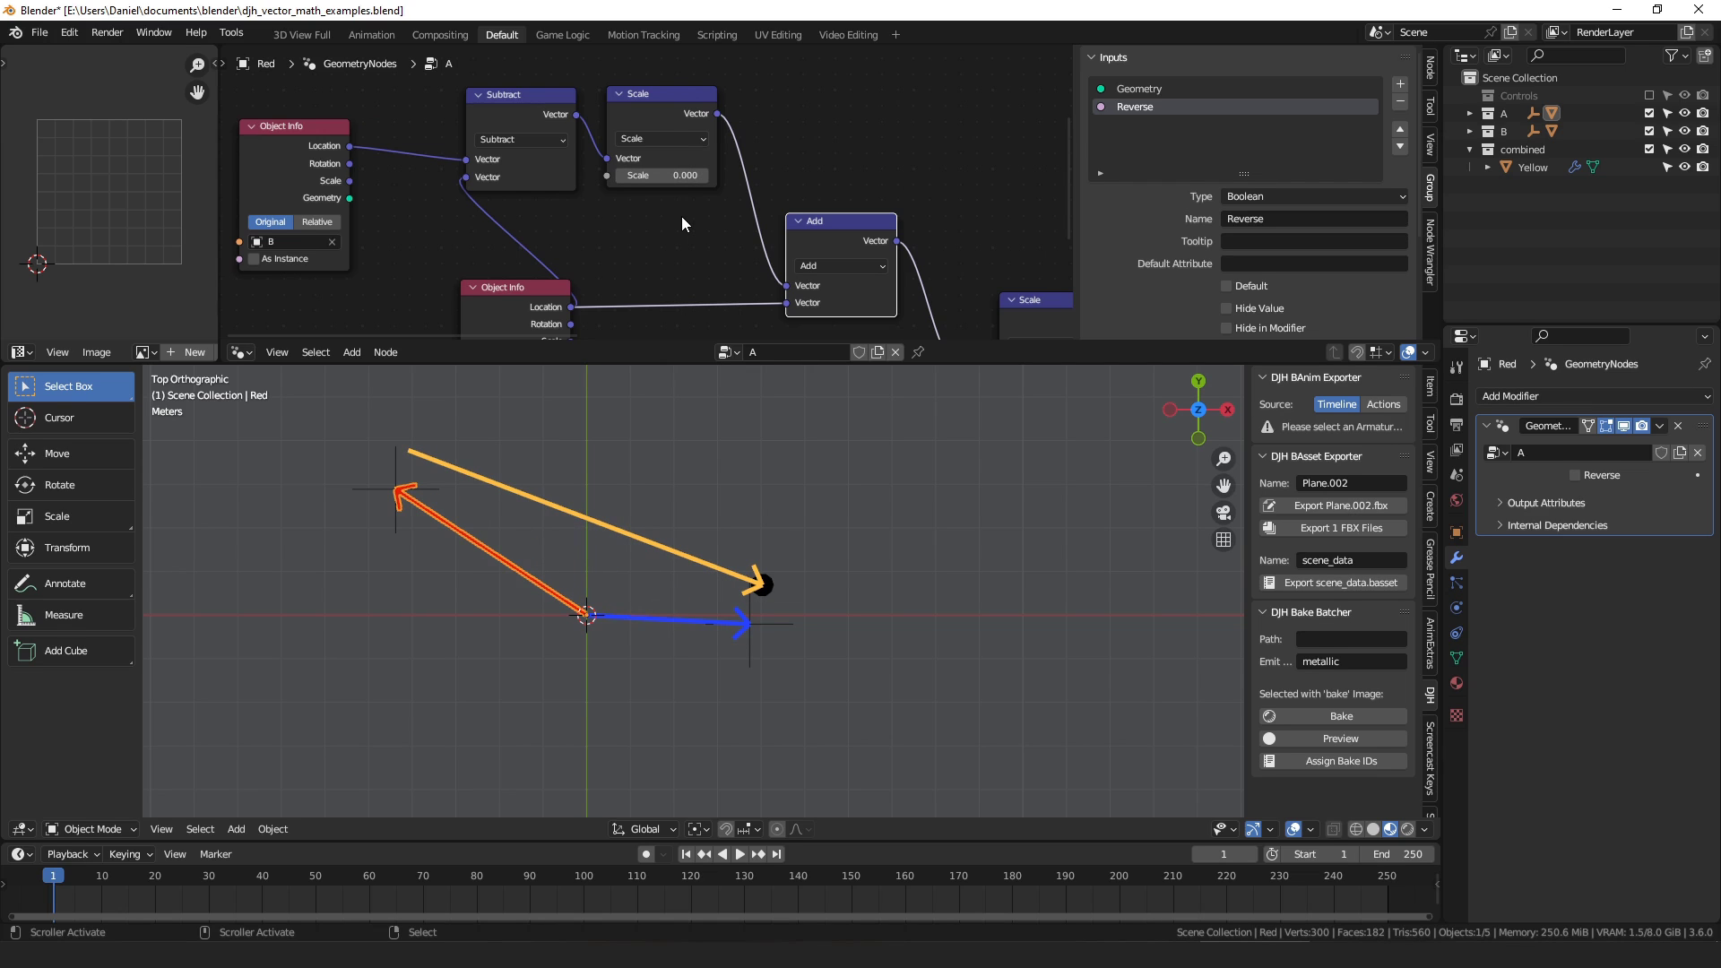